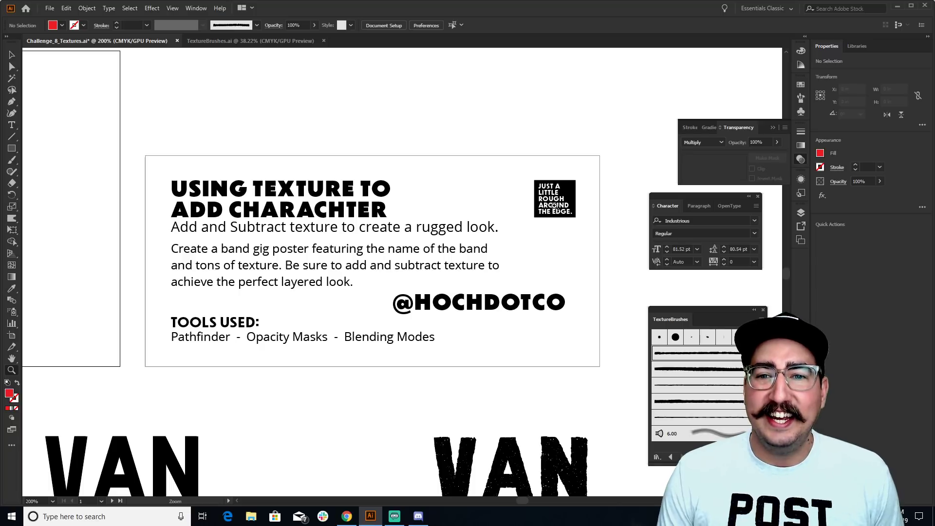
{"action": "left_click_drag", "start_coordinate": [551, 204], "coordinate": [365, 258]}
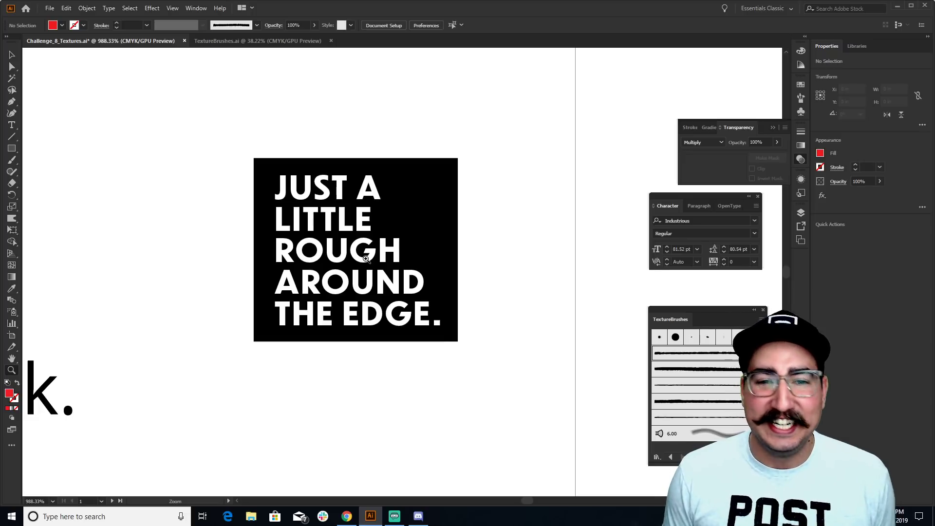
{"action": "scroll", "coordinate": [365, 259], "scroll_direction": "down", "scroll_amount": 5}
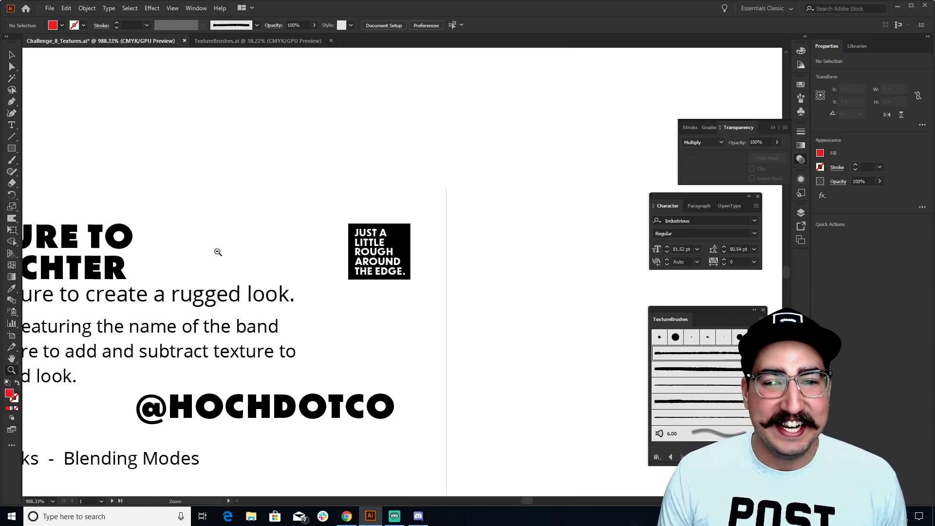
{"action": "left_click_drag", "start_coordinate": [217, 251], "coordinate": [368, 204]}
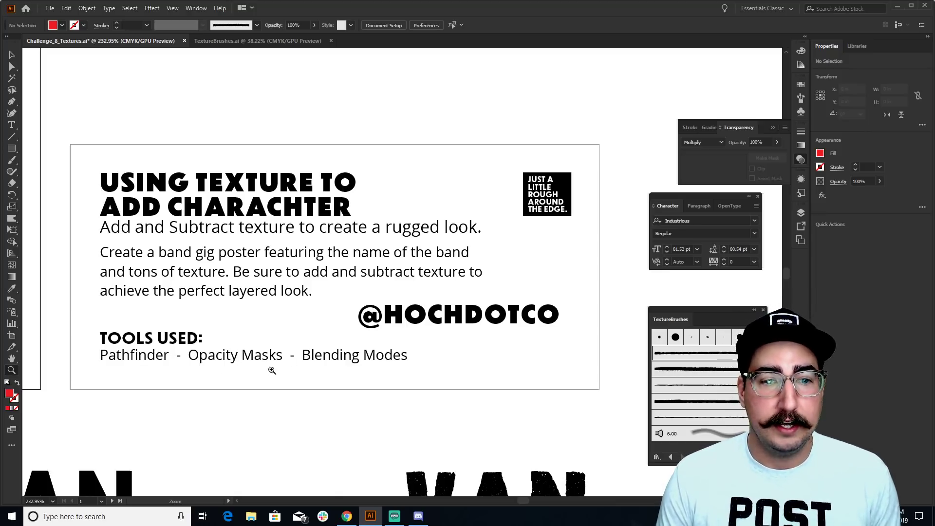
{"action": "left_click_drag", "start_coordinate": [292, 359], "coordinate": [363, 135]}
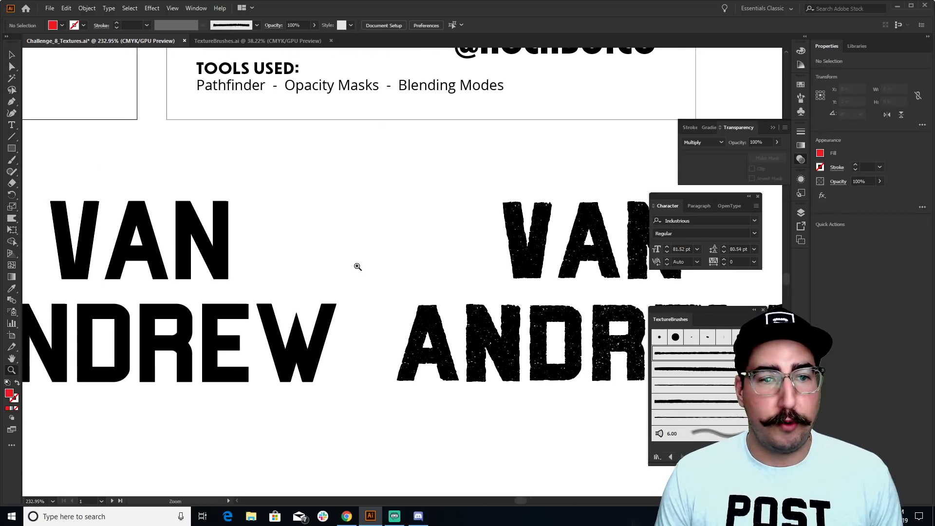
{"action": "key", "text": "ctrl+minus"}
{"action": "left_click_drag", "start_coordinate": [370, 275], "coordinate": [390, 278]}
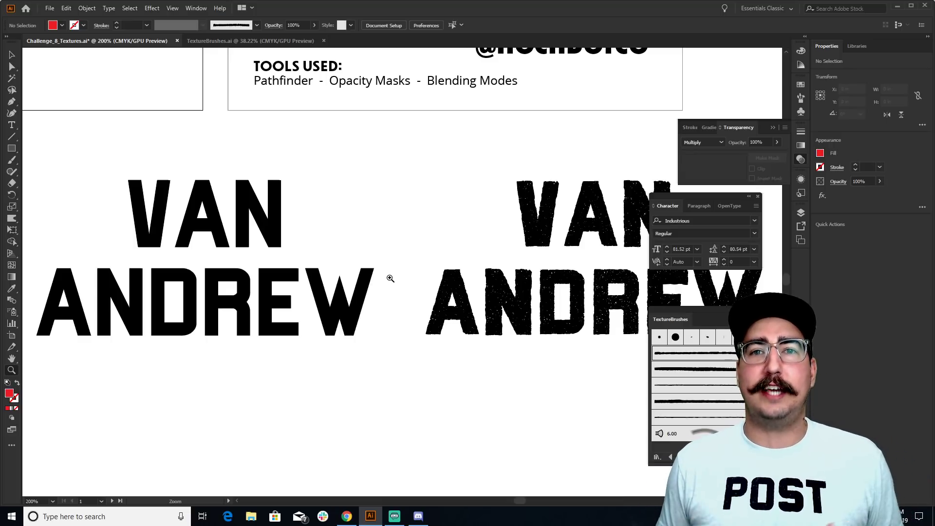
{"action": "left_click_drag", "start_coordinate": [390, 278], "coordinate": [288, 388]}
{"action": "left_click", "coordinate": [375, 258]}
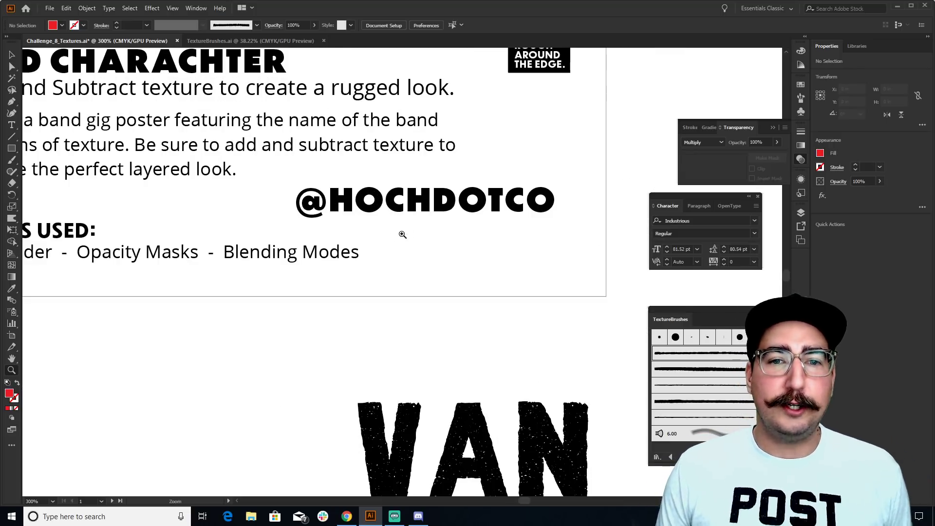
{"action": "left_click", "coordinate": [377, 270], "text": "alt"}
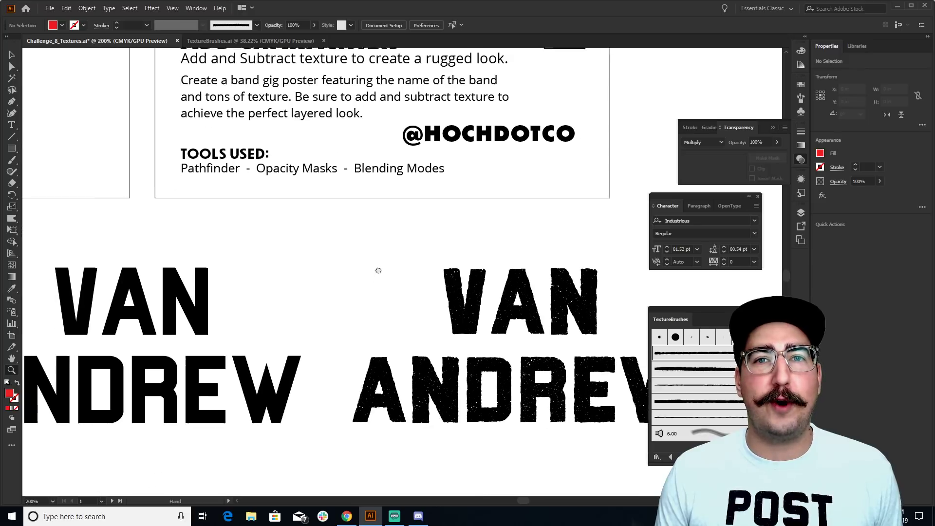
{"action": "left_click_drag", "start_coordinate": [378, 270], "coordinate": [382, 243]}
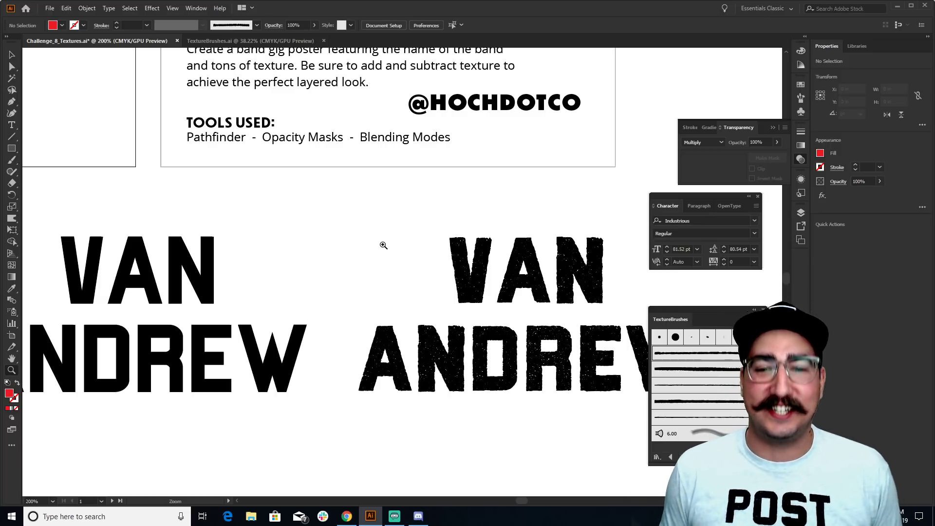
{"action": "left_click_drag", "start_coordinate": [424, 259], "coordinate": [488, 178]}
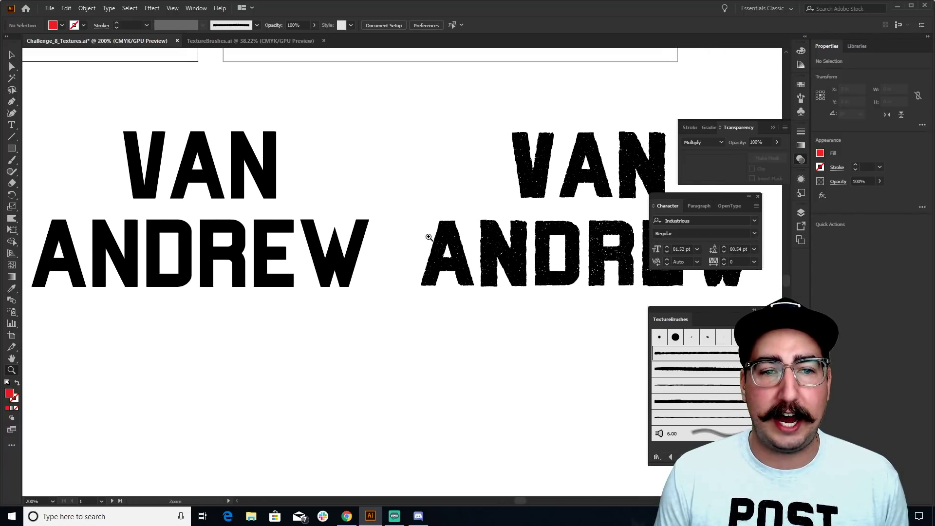
{"action": "left_click", "coordinate": [412, 242], "text": "alt"}
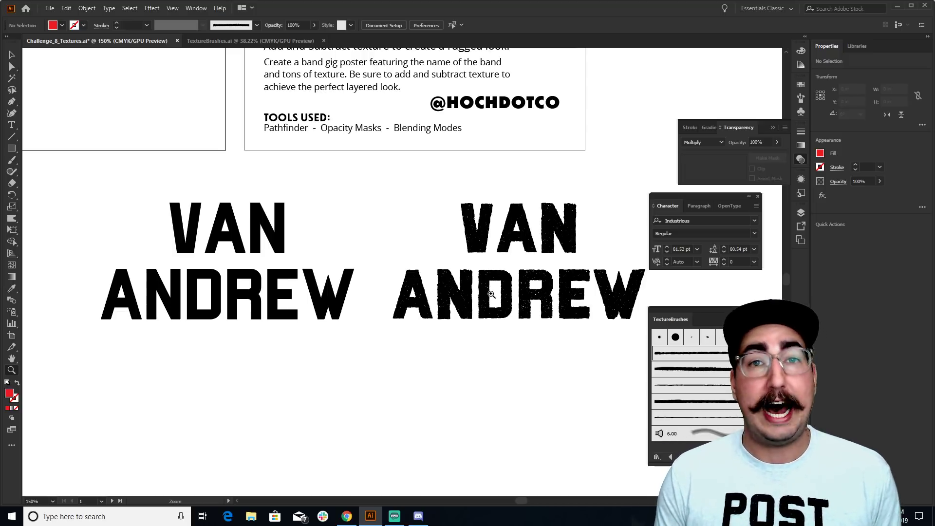
{"action": "left_click_drag", "start_coordinate": [313, 229], "coordinate": [302, 267]}
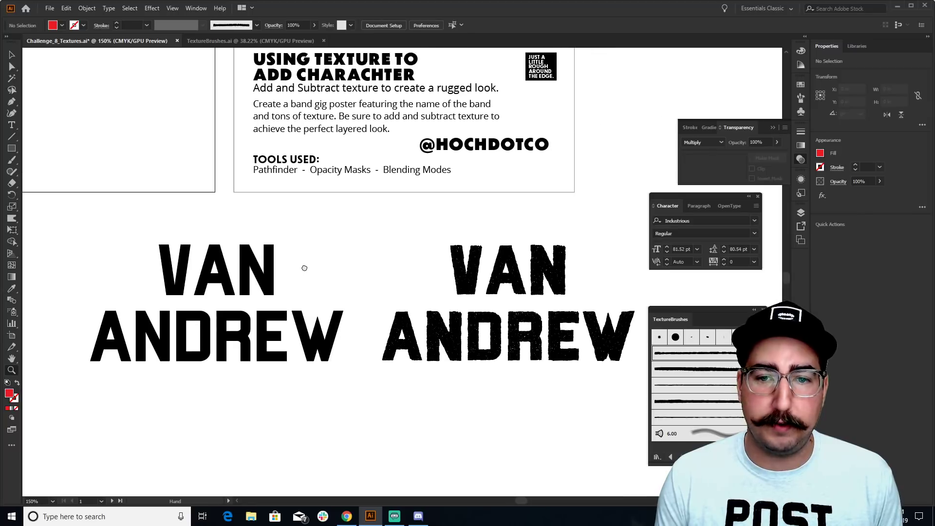
{"action": "key", "text": "v"}
{"action": "left_click", "coordinate": [470, 265]}
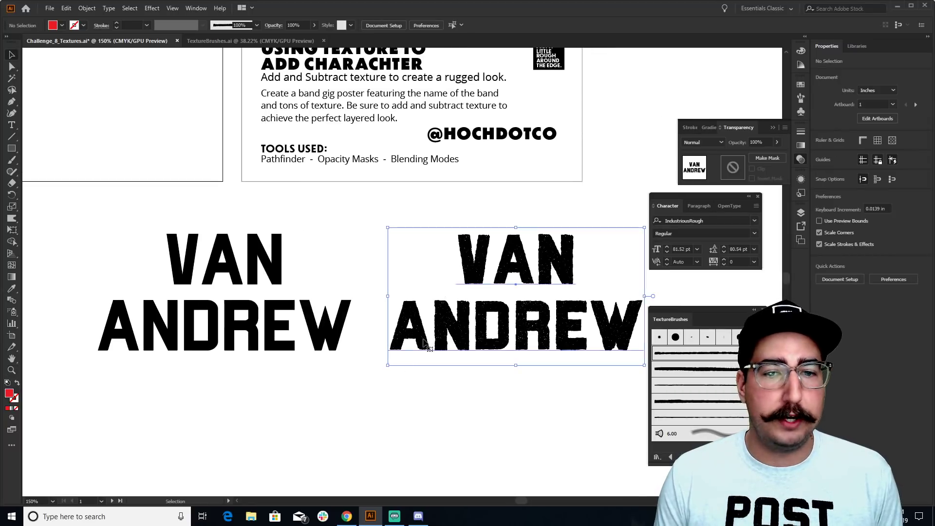
{"action": "left_click", "coordinate": [480, 199]}
{"action": "left_click_drag", "start_coordinate": [504, 265], "coordinate": [195, 403]}
{"action": "left_click_drag", "start_coordinate": [284, 379], "coordinate": [440, 307]}
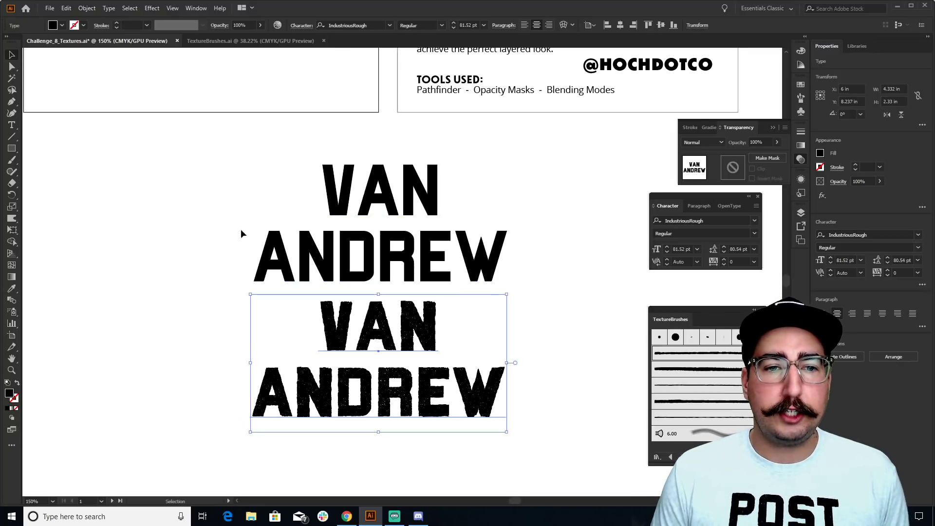
{"action": "key", "text": "z"}
{"action": "left_click", "coordinate": [422, 249]}
{"action": "left_click", "coordinate": [423, 248]}
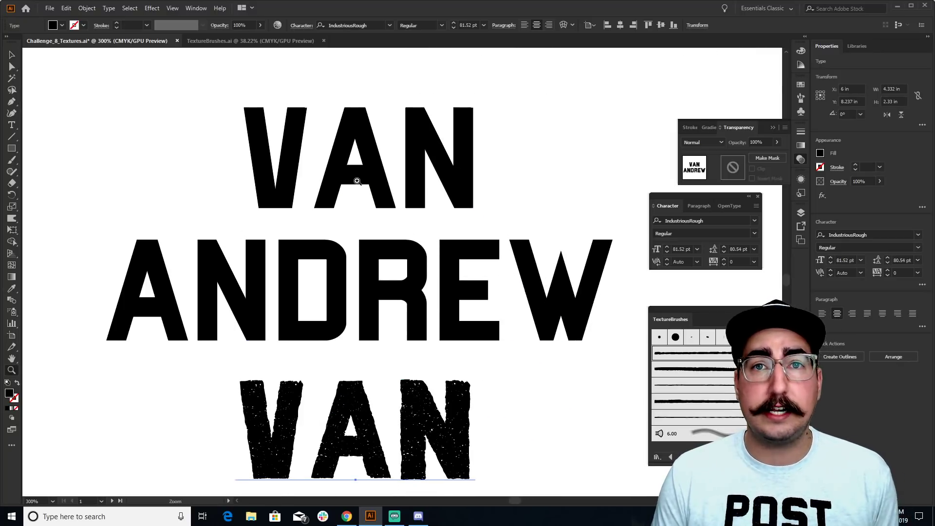
{"action": "scroll", "coordinate": [356, 243], "scroll_direction": "down", "scroll_amount": 6}
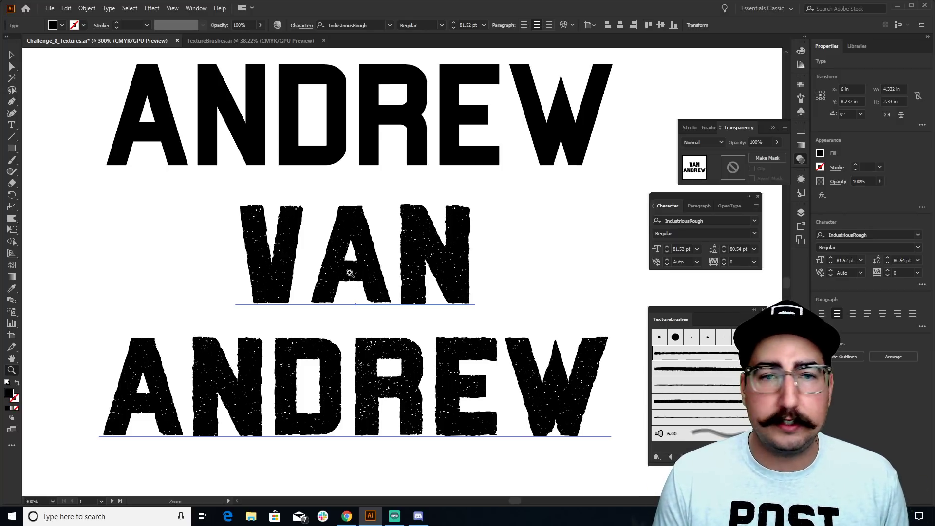
{"action": "key", "text": "t"}
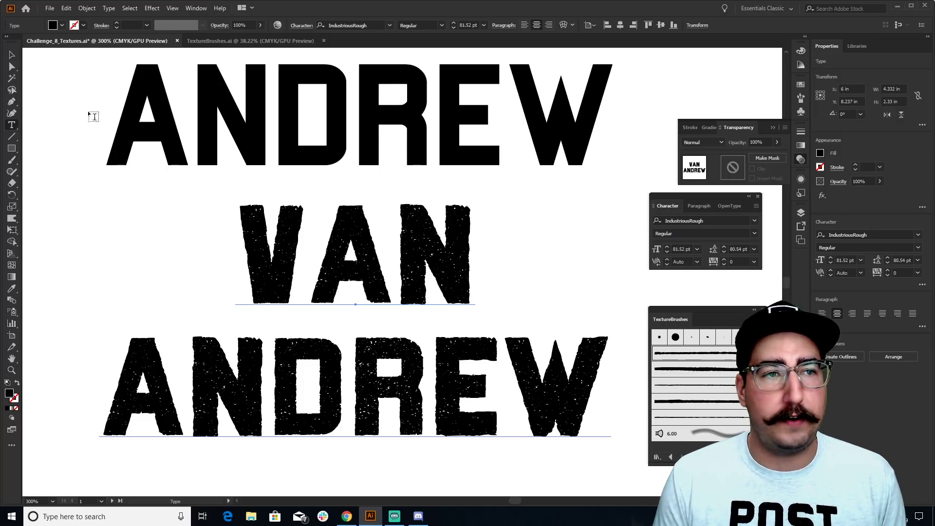
{"action": "left_click", "coordinate": [12, 56]}
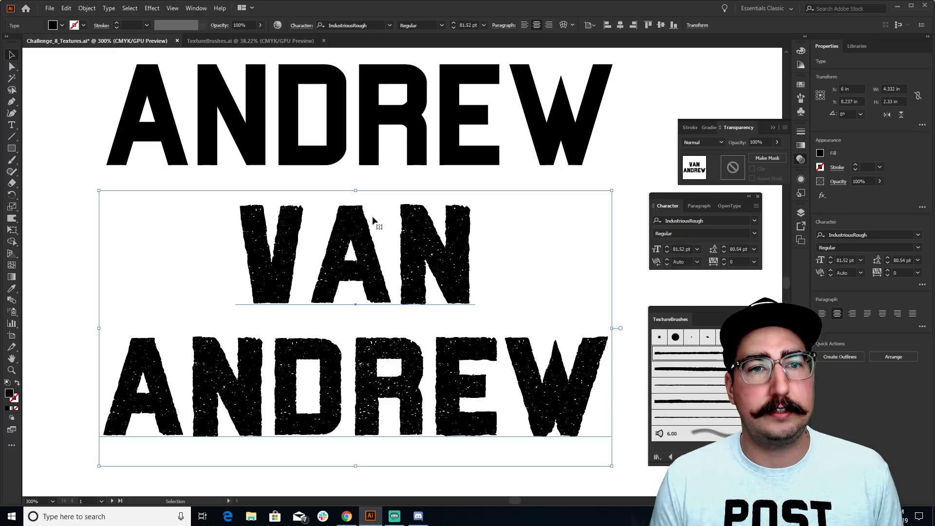
{"action": "key", "text": "z"}
{"action": "left_click", "coordinate": [377, 262], "text": "alt"}
{"action": "left_click", "coordinate": [378, 261], "text": "alt"}
{"action": "key", "text": "v"}
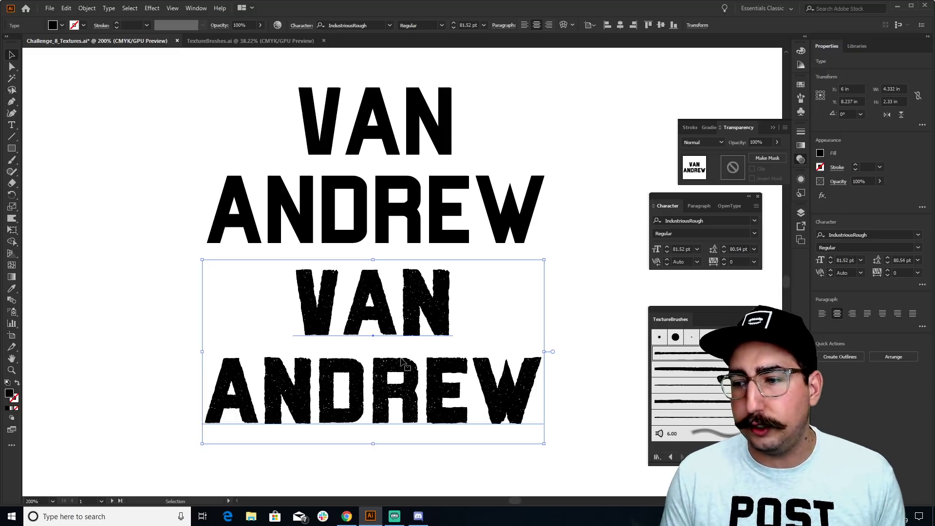
{"action": "scroll", "coordinate": [373, 305], "scroll_direction": "up", "scroll_amount": 5}
{"action": "scroll", "coordinate": [373, 304], "scroll_direction": "left", "scroll_amount": 3}
{"action": "left_click_drag", "start_coordinate": [523, 326], "coordinate": [385, 168]}
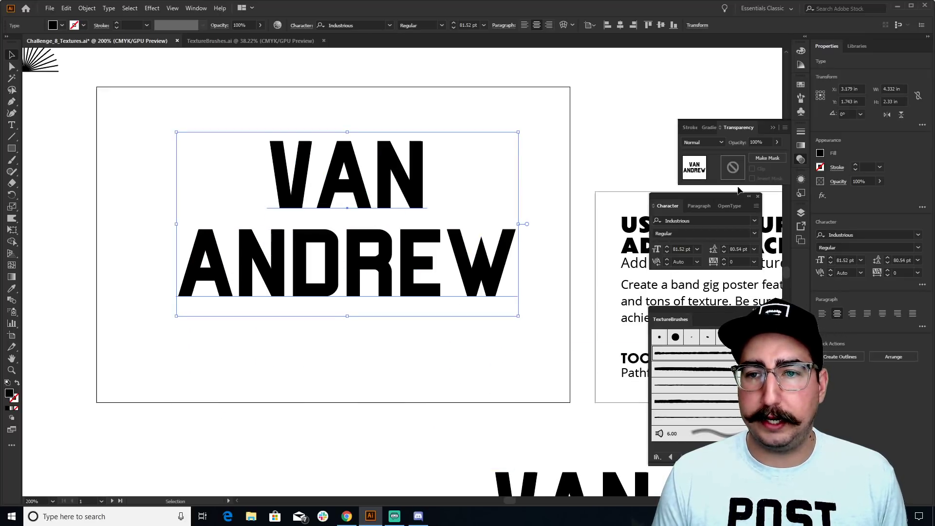
Set the lettering's leading to 74 pt in the Character panel
{"action": "left_click", "coordinate": [735, 248]}
{"action": "type", "text": "60"}
{"action": "key", "text": "Return"}
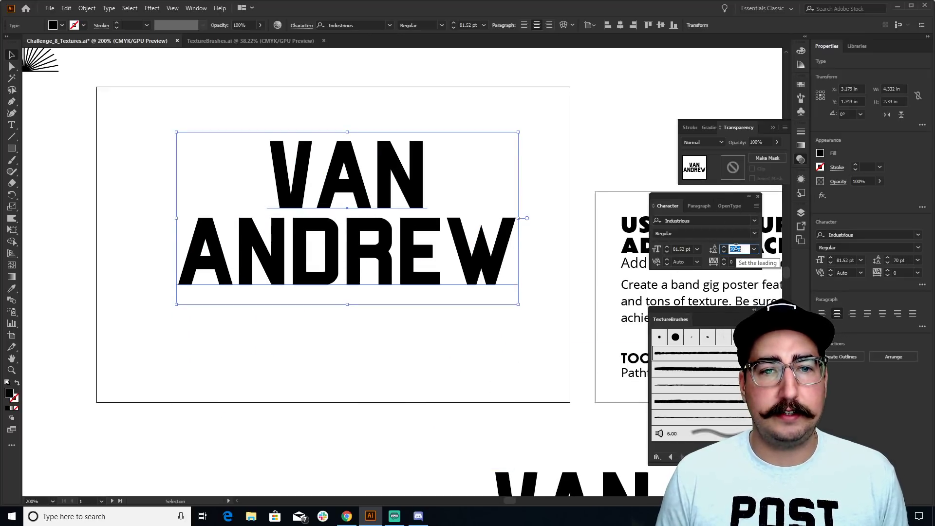
{"action": "key", "text": "Up"}
{"action": "key", "text": "Up"}
{"action": "key", "text": "Up"}
{"action": "key", "text": "Up"}
{"action": "key", "text": "Up"}
{"action": "key", "text": "Up"}
{"action": "key", "text": "Up"}
{"action": "key", "text": "Up"}
{"action": "key", "text": "Up"}
{"action": "key", "text": "Up"}
{"action": "key", "text": "Up"}
{"action": "key", "text": "Up"}
{"action": "key", "text": "Up"}
{"action": "key", "text": "Up"}
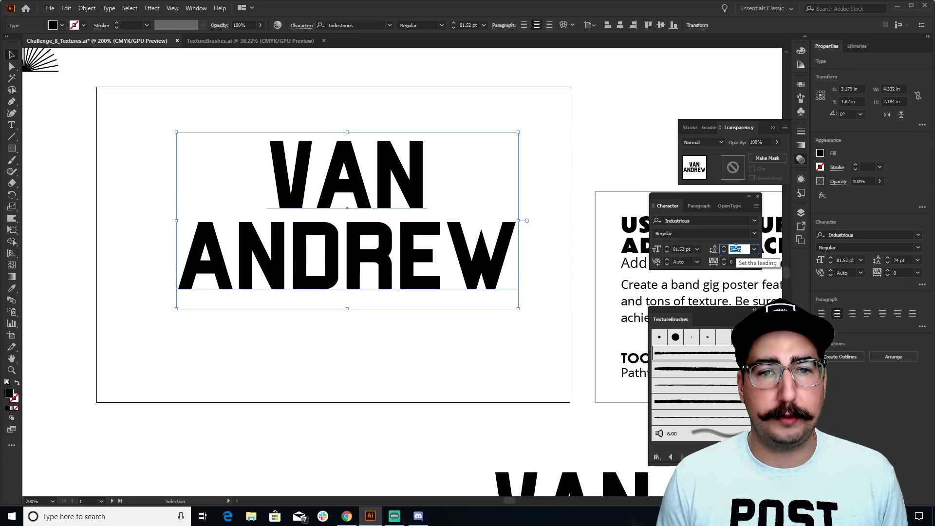
{"action": "double_click", "coordinate": [427, 173]}
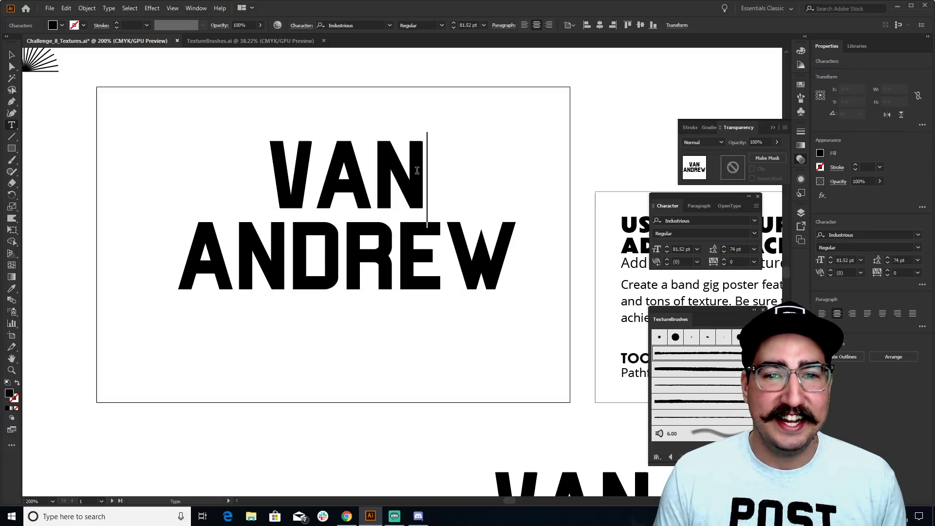
{"action": "type", "text": "N"}
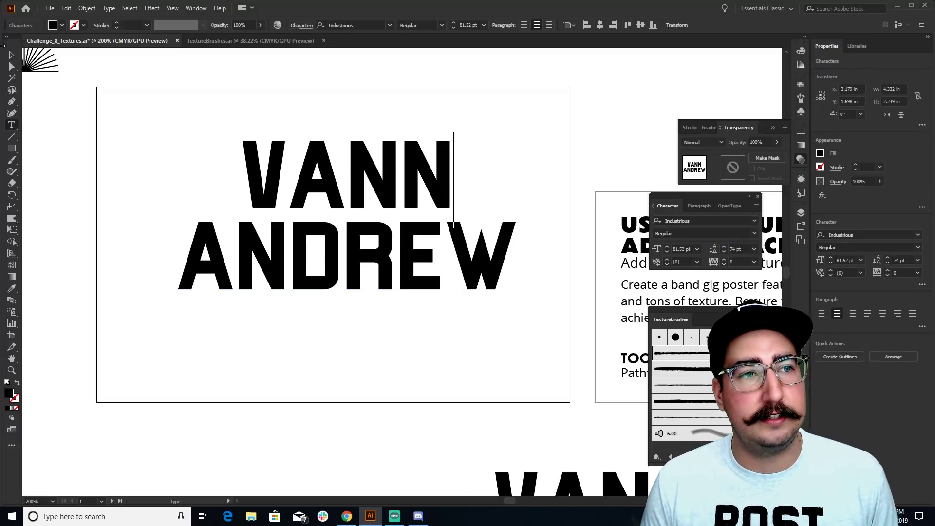
{"action": "left_click", "coordinate": [10, 53]}
{"action": "left_click", "coordinate": [173, 96]}
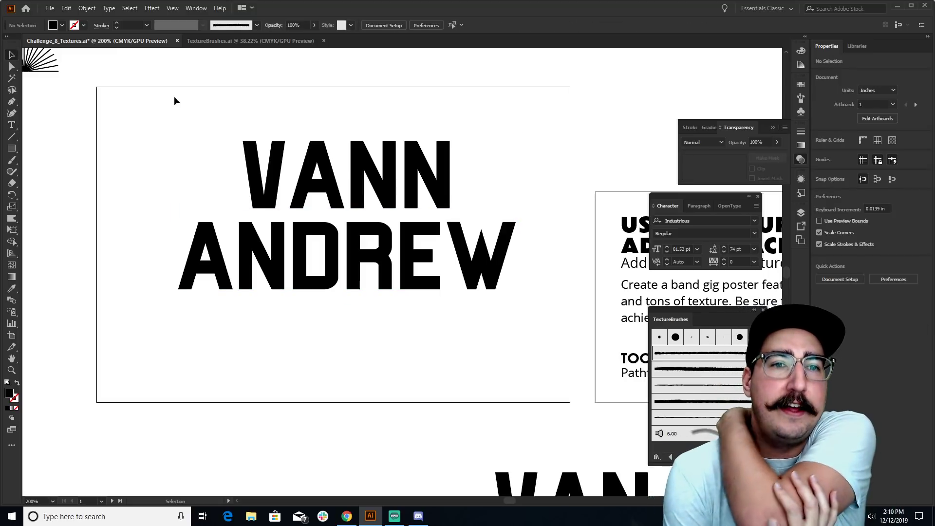
{"action": "left_click", "coordinate": [347, 253]}
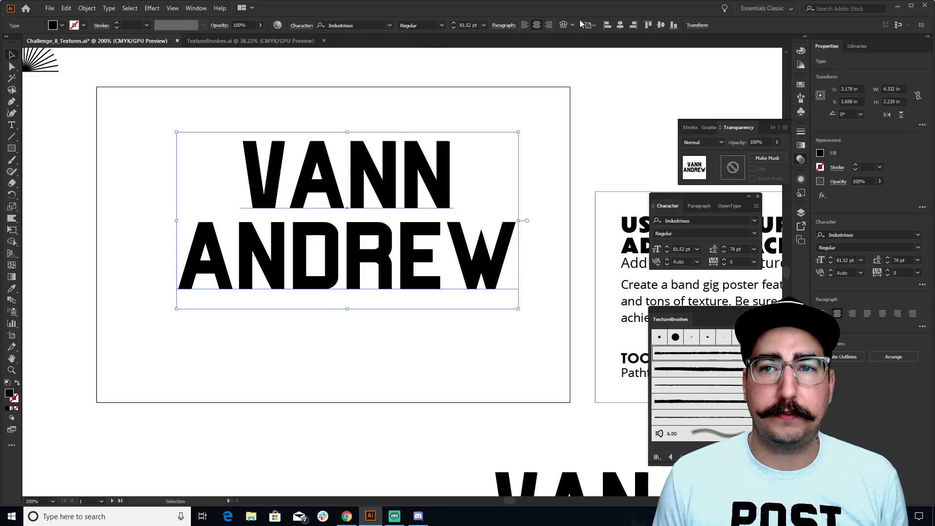
{"action": "left_click", "coordinate": [620, 25]}
{"action": "left_click", "coordinate": [660, 25]}
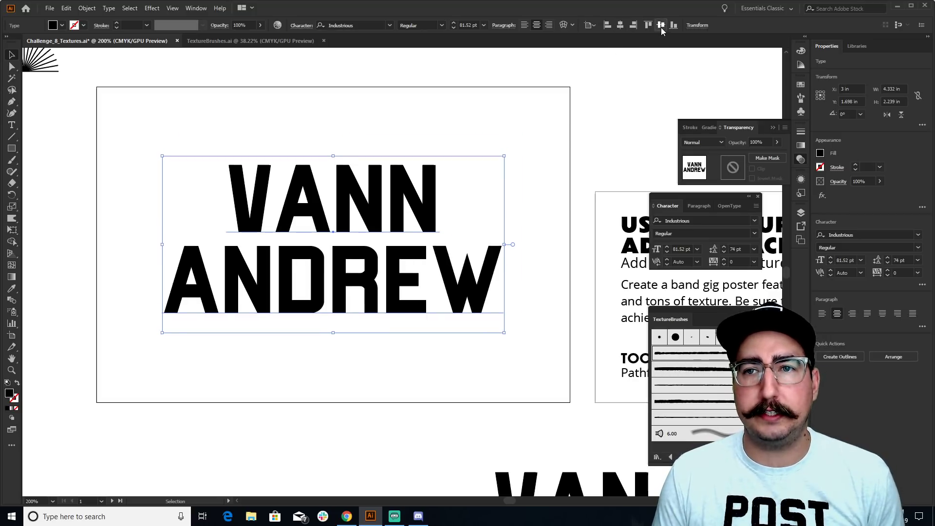
{"action": "left_click", "coordinate": [502, 96]}
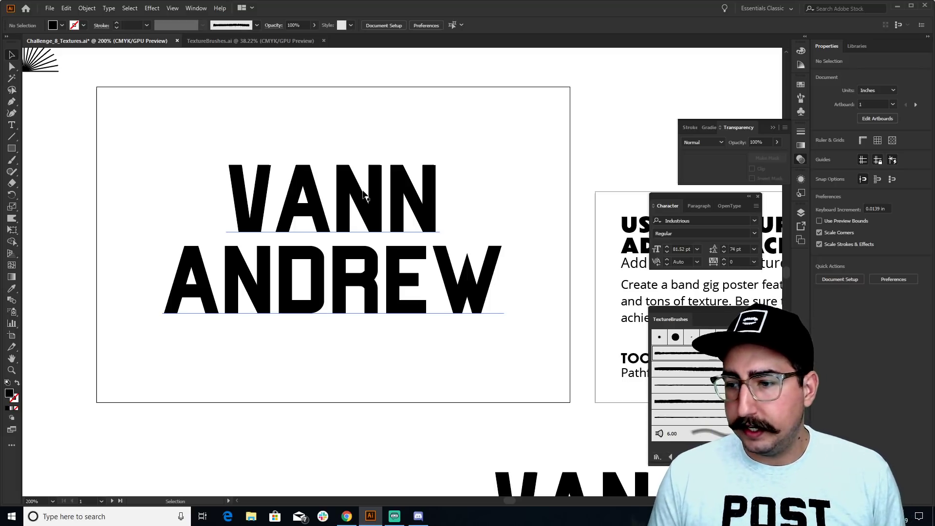
{"action": "key", "text": "z"}
{"action": "left_click", "coordinate": [396, 236], "text": "alt"}
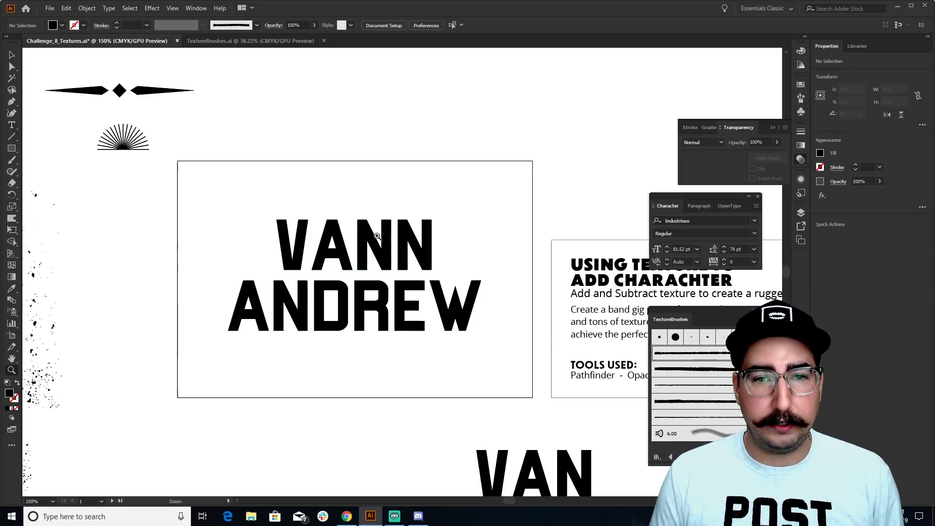
{"action": "left_click_drag", "start_coordinate": [258, 262], "coordinate": [452, 211]}
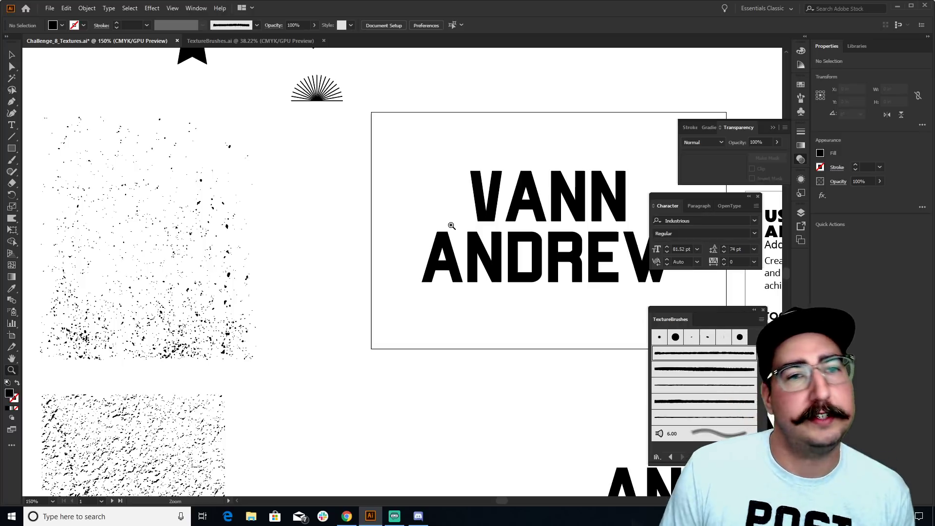
{"action": "left_click_drag", "start_coordinate": [254, 245], "coordinate": [492, 173]}
{"action": "left_click_drag", "start_coordinate": [327, 215], "coordinate": [352, 274]}
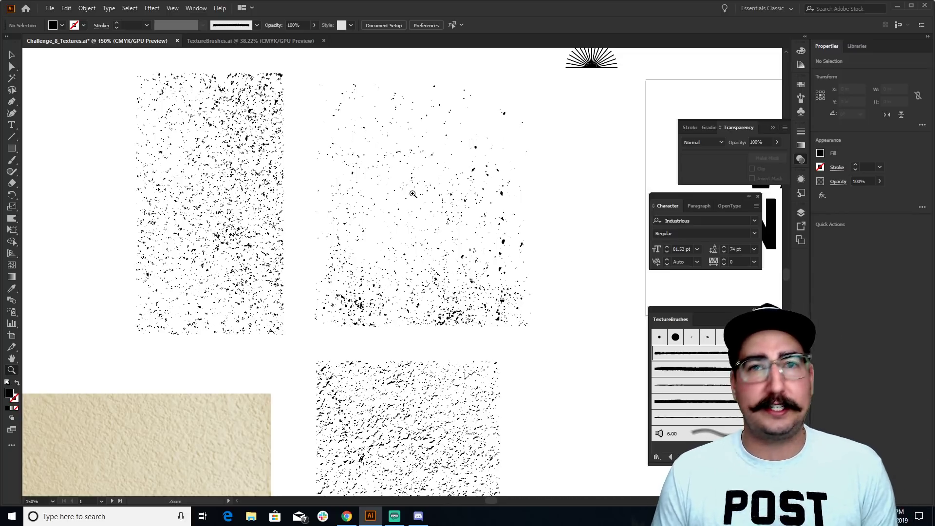
{"action": "left_click_drag", "start_coordinate": [508, 163], "coordinate": [253, 178]}
{"action": "key", "text": "v"}
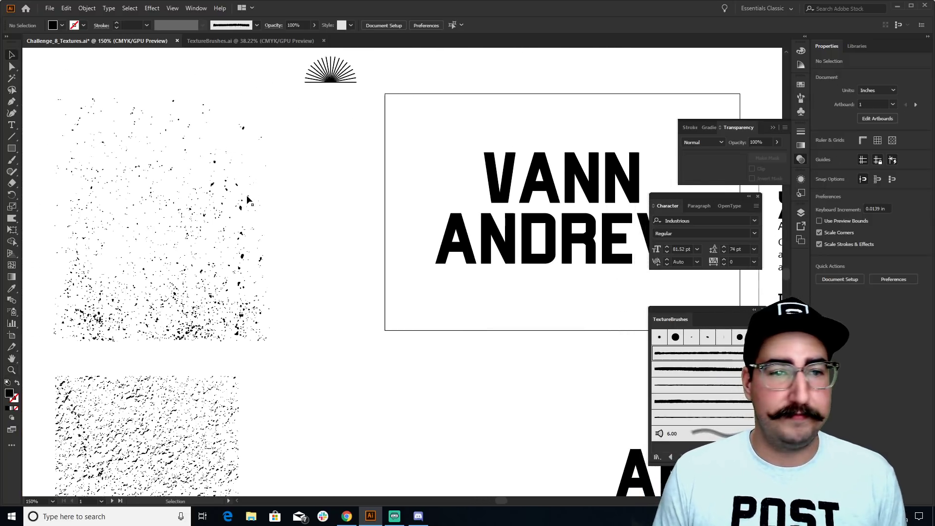
Copy the speckle texture onto the artboard, rotate it 270° and shift it over the lettering
{"action": "left_click_drag", "start_coordinate": [241, 210], "coordinate": [538, 196]}
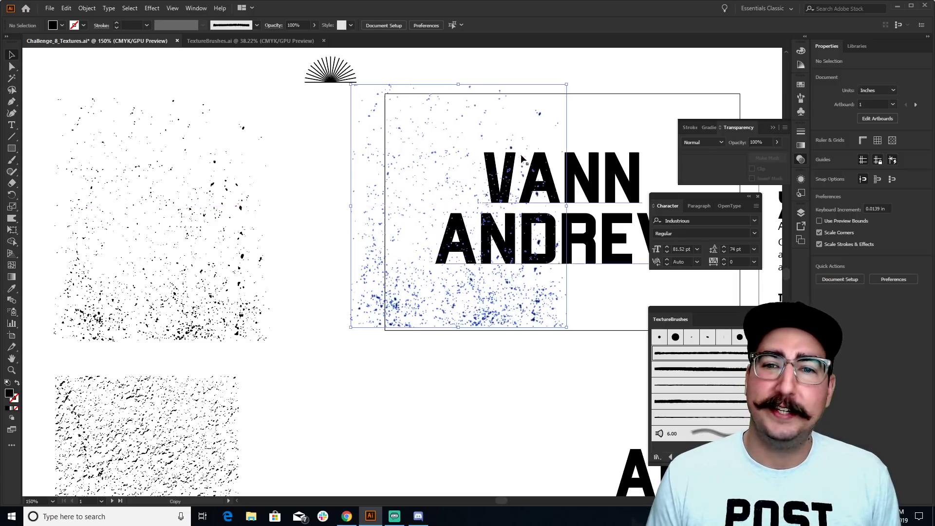
{"action": "left_click_drag", "start_coordinate": [246, 189], "coordinate": [86, 228]}
{"action": "left_click", "coordinate": [126, 225]}
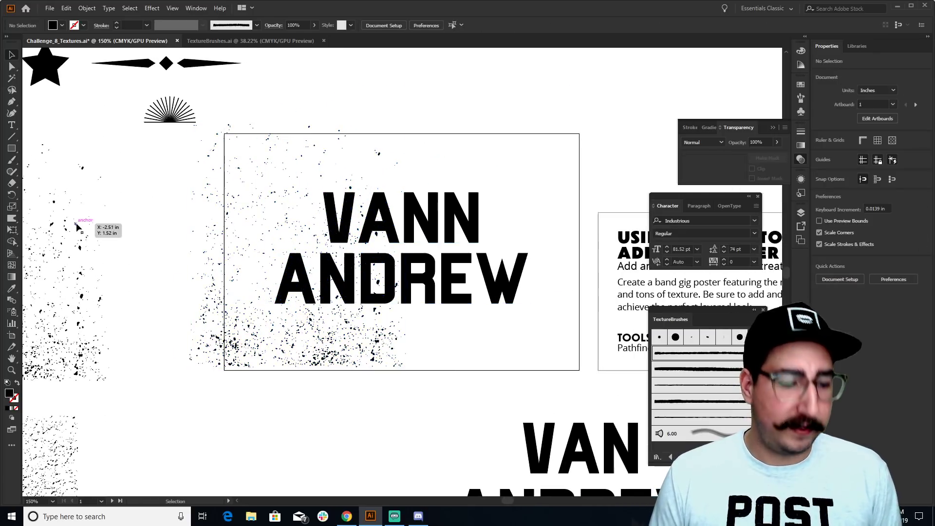
{"action": "left_click", "coordinate": [267, 162]}
{"action": "key", "text": "r"}
{"action": "left_click_drag", "start_coordinate": [263, 146], "coordinate": [486, 190]}
{"action": "key", "text": "v"}
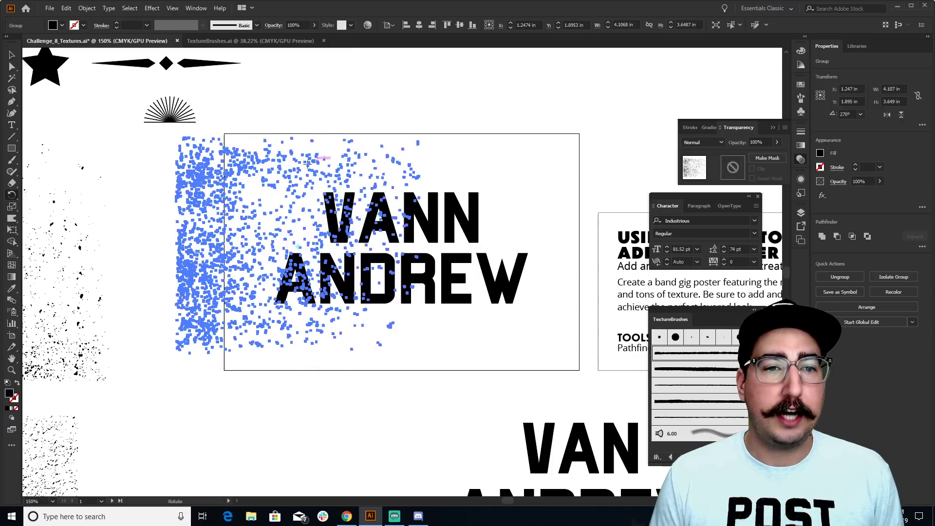
{"action": "left_click_drag", "start_coordinate": [212, 179], "coordinate": [287, 181]}
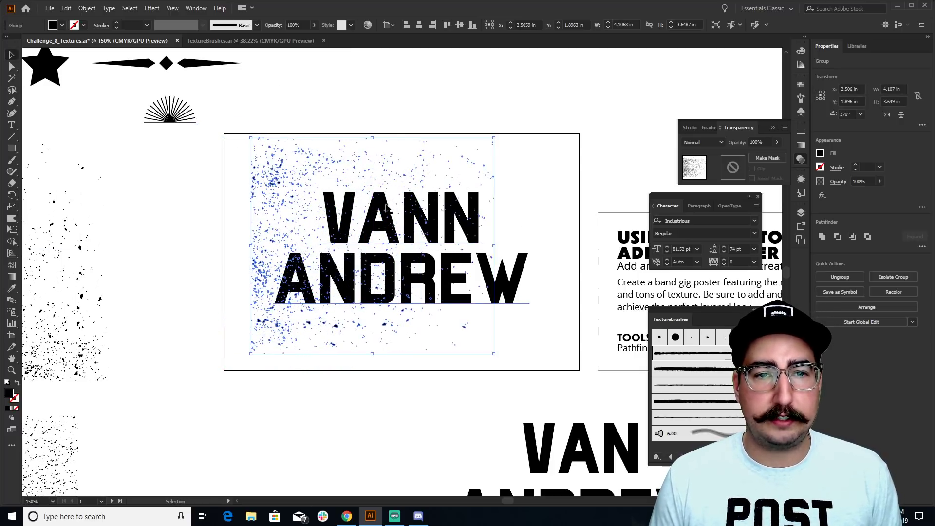
Colour the speckle texture group magenta from the swatches
{"action": "key", "text": "z"}
{"action": "left_click", "coordinate": [421, 233]}
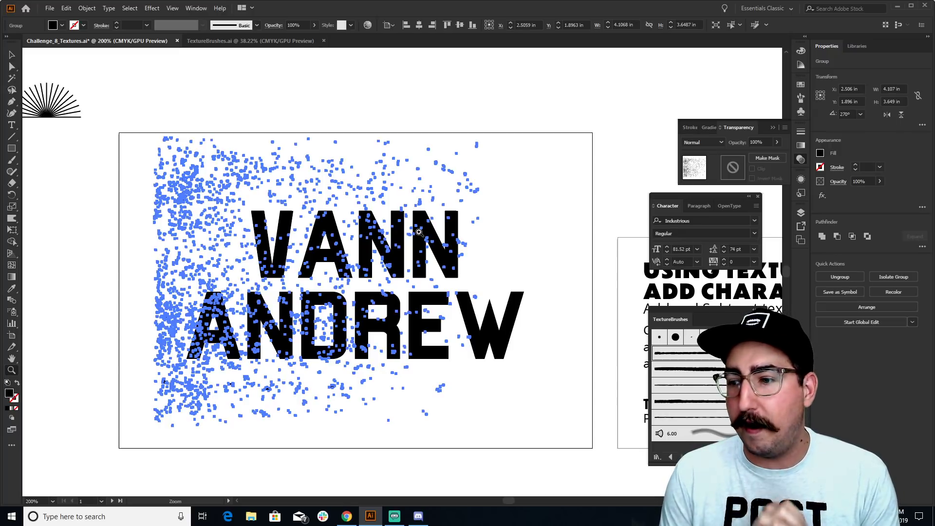
{"action": "key", "text": "ctrl+h"}
{"action": "key", "text": "m"}
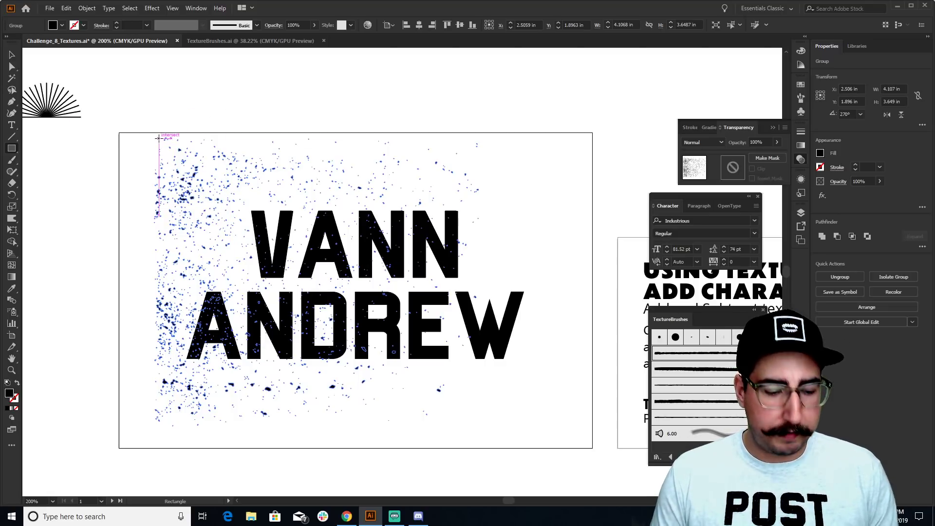
{"action": "key", "text": "v"}
{"action": "left_click", "coordinate": [229, 122]}
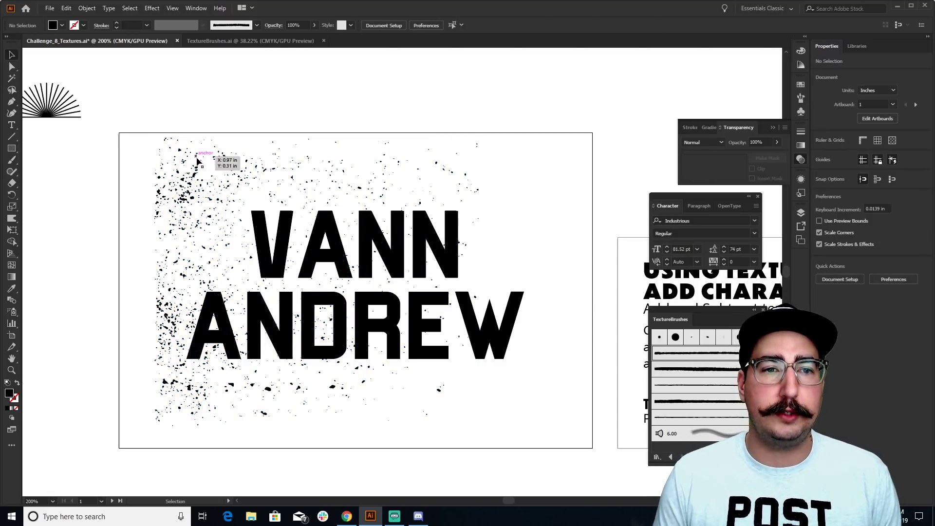
{"action": "left_click", "coordinate": [198, 155]}
{"action": "left_click", "coordinate": [797, 85]}
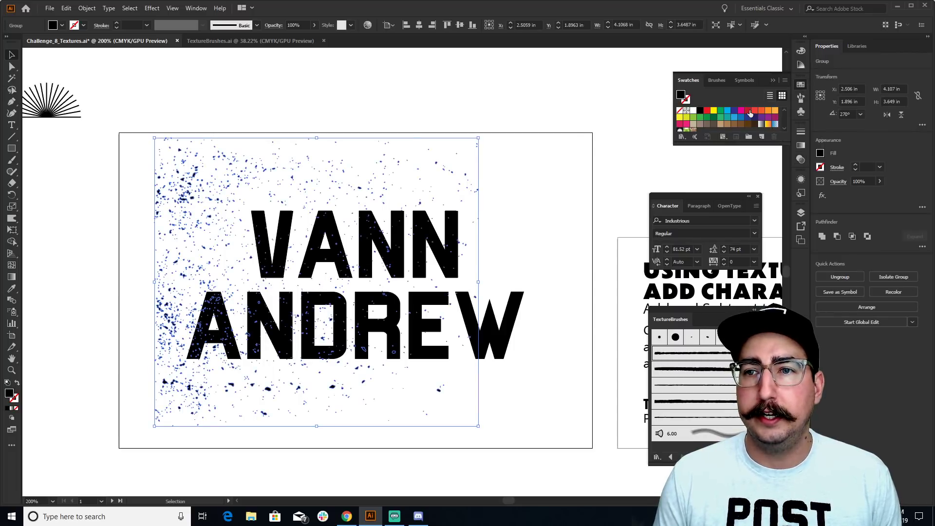
{"action": "left_click", "coordinate": [741, 112]}
{"action": "left_click", "coordinate": [491, 93]}
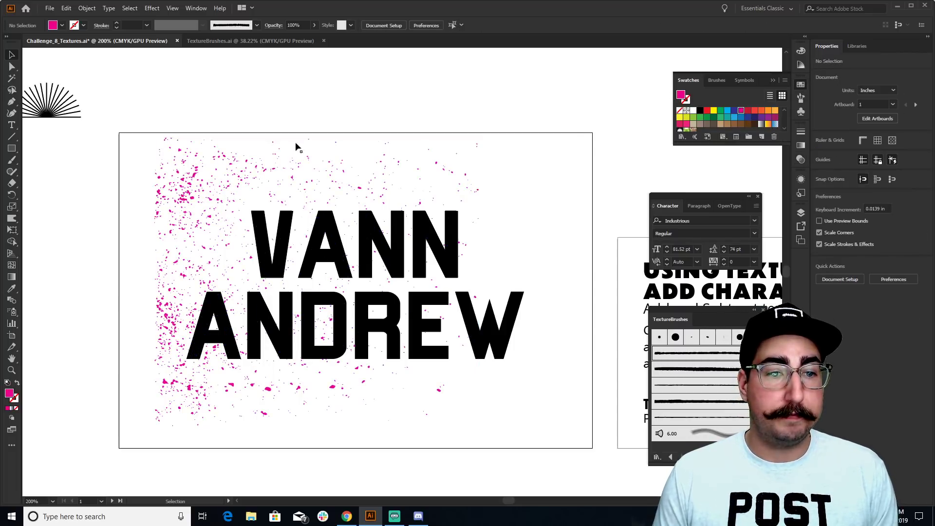
{"action": "left_click", "coordinate": [233, 159]}
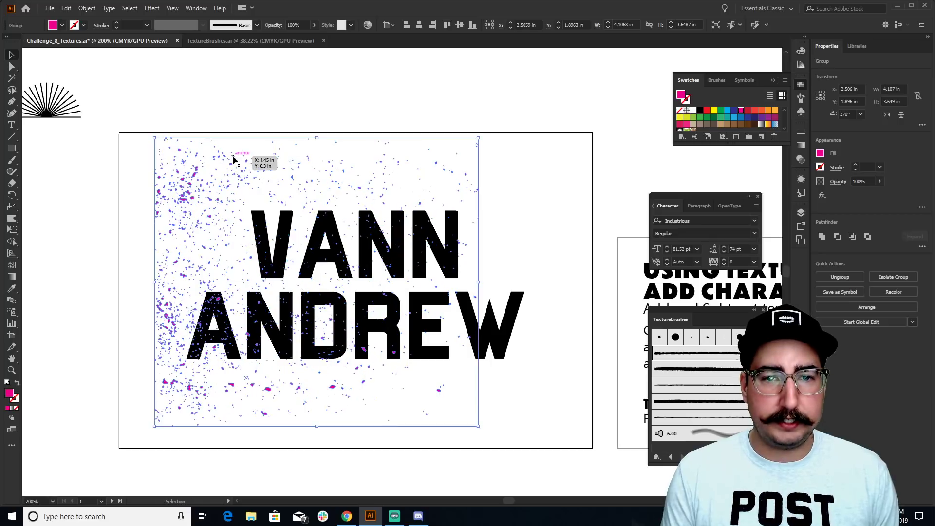
{"action": "left_click", "coordinate": [354, 103]}
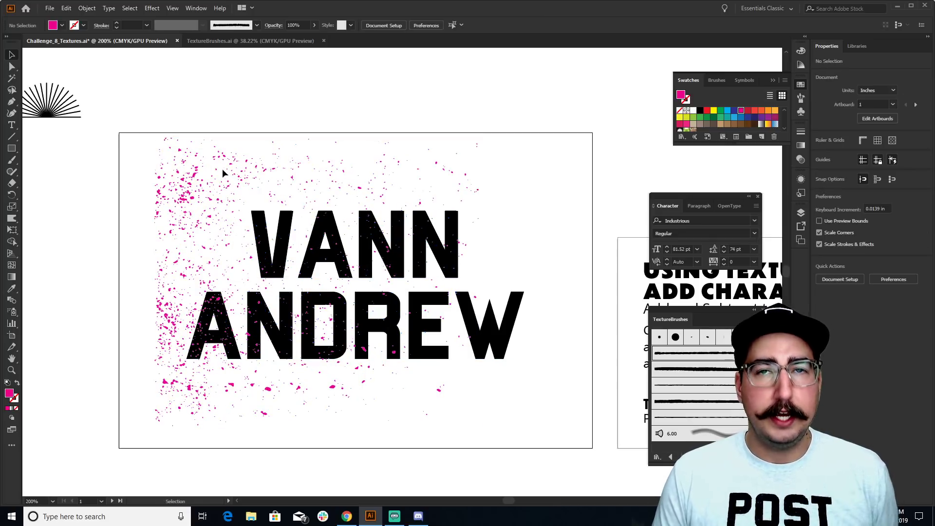
Draw a light grey rectangle over the lettering area and send it to the back
{"action": "key", "text": "m"}
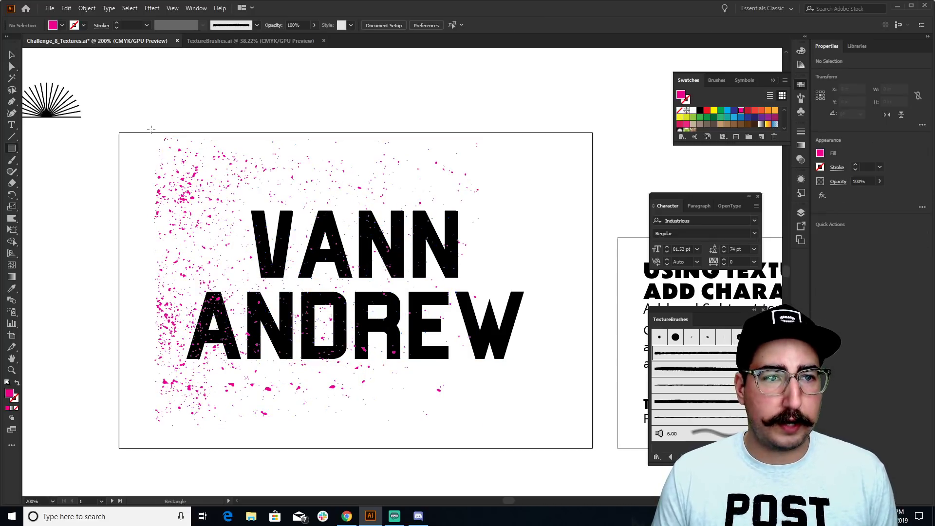
{"action": "left_click_drag", "start_coordinate": [149, 128], "coordinate": [537, 435]}
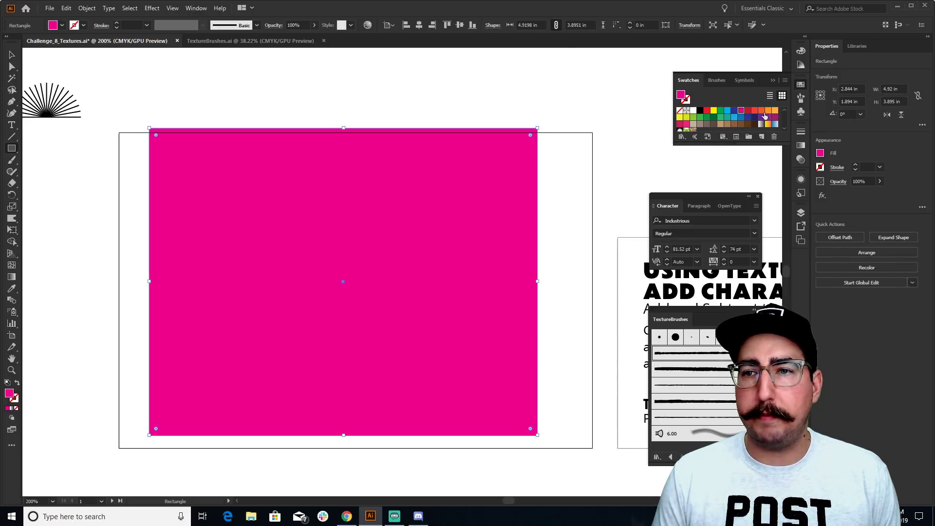
{"action": "scroll", "coordinate": [754, 119], "scroll_direction": "down", "scroll_amount": 3}
{"action": "left_click", "coordinate": [754, 118]}
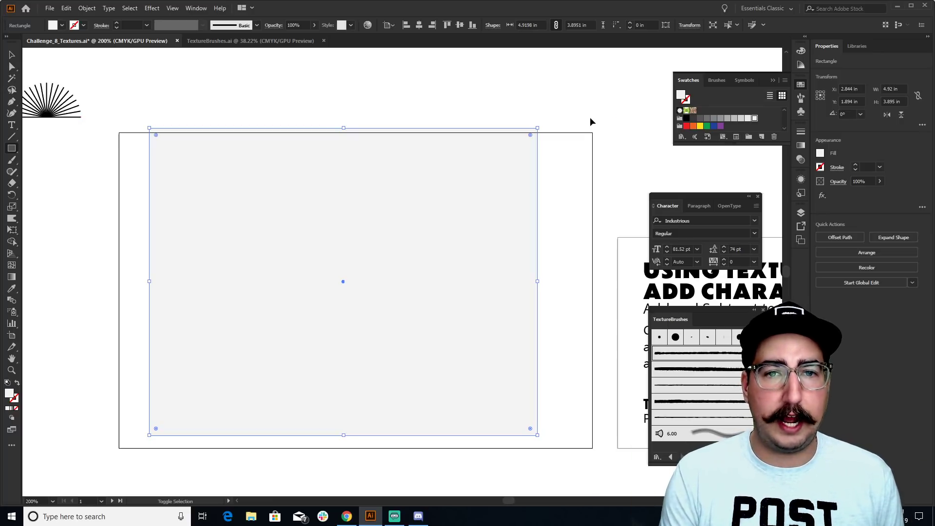
{"action": "key", "text": "ctrl+shift+bracketleft"}
{"action": "key", "text": "v"}
{"action": "right_click", "coordinate": [511, 150]}
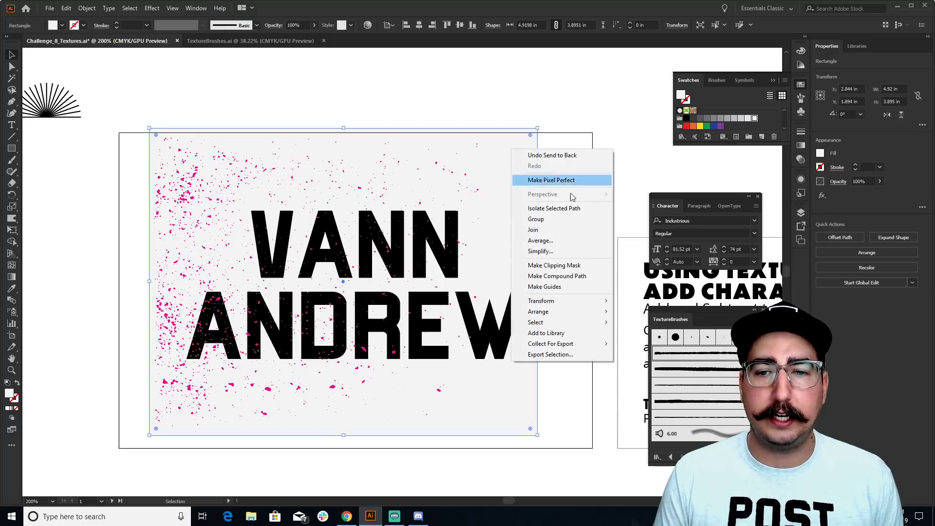
{"action": "mouse_move", "coordinate": [588, 315]}
{"action": "left_click", "coordinate": [657, 343]}
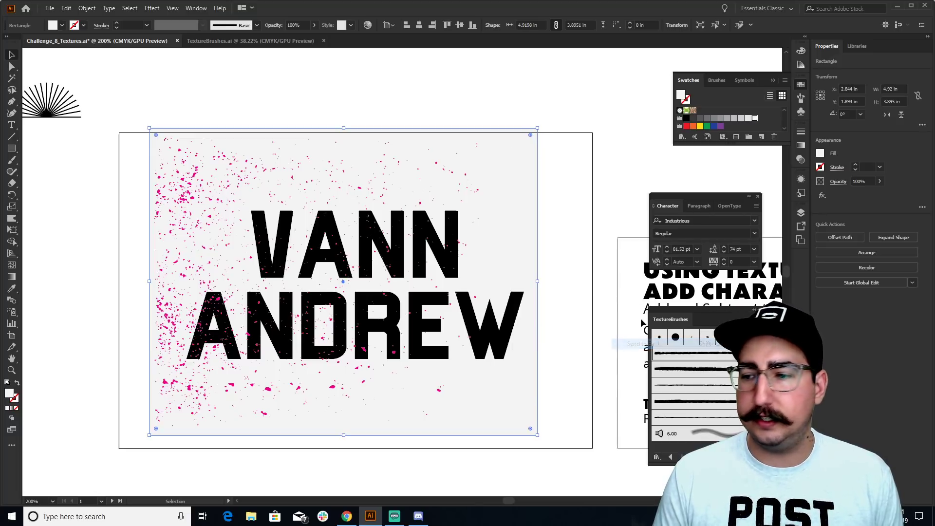
Change the background rectangle's fill to white
{"action": "left_click", "coordinate": [515, 110]}
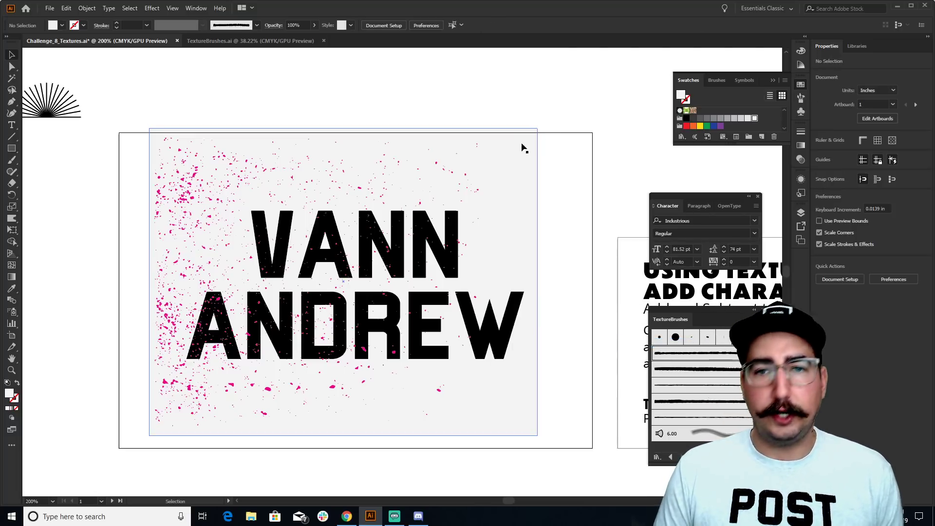
{"action": "scroll", "coordinate": [705, 116], "scroll_direction": "up", "scroll_amount": 3}
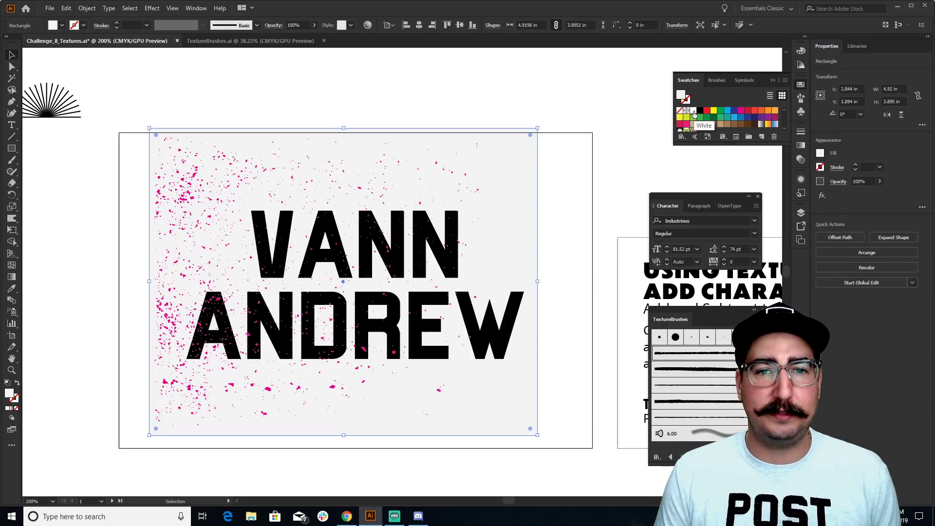
{"action": "left_click", "coordinate": [693, 111]}
{"action": "left_click_drag", "start_coordinate": [302, 95], "coordinate": [196, 133]}
Turn the speckle texture from magenta back to black
{"action": "left_click", "coordinate": [227, 161]}
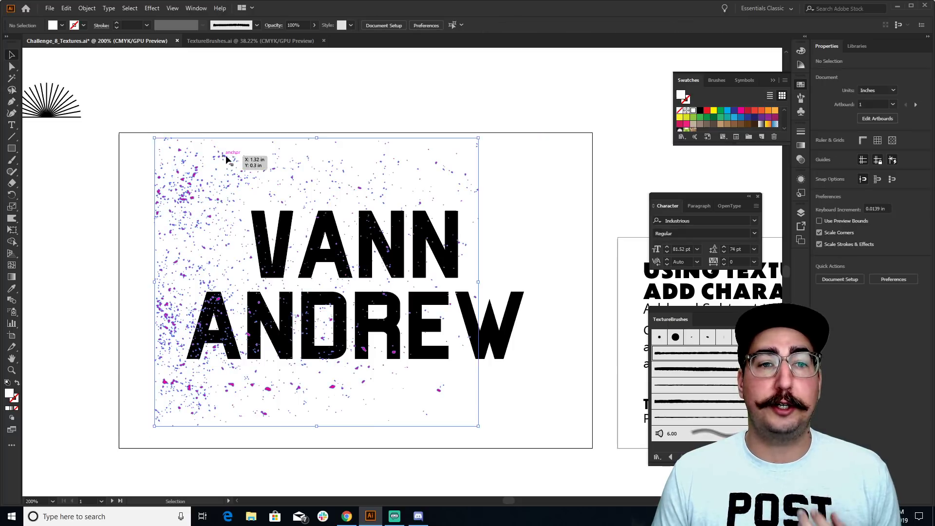
{"action": "left_click", "coordinate": [700, 111]}
{"action": "left_click", "coordinate": [562, 95]}
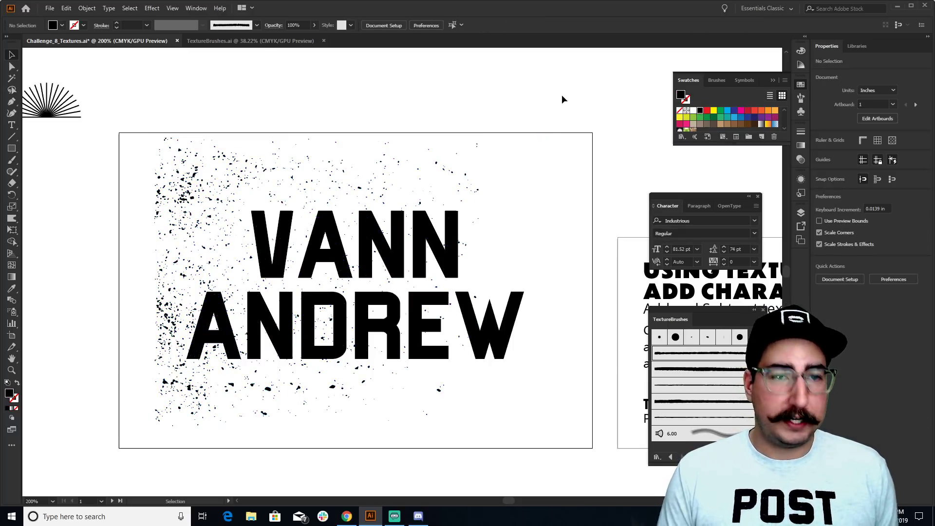
{"action": "key", "text": "ctrl+y"}
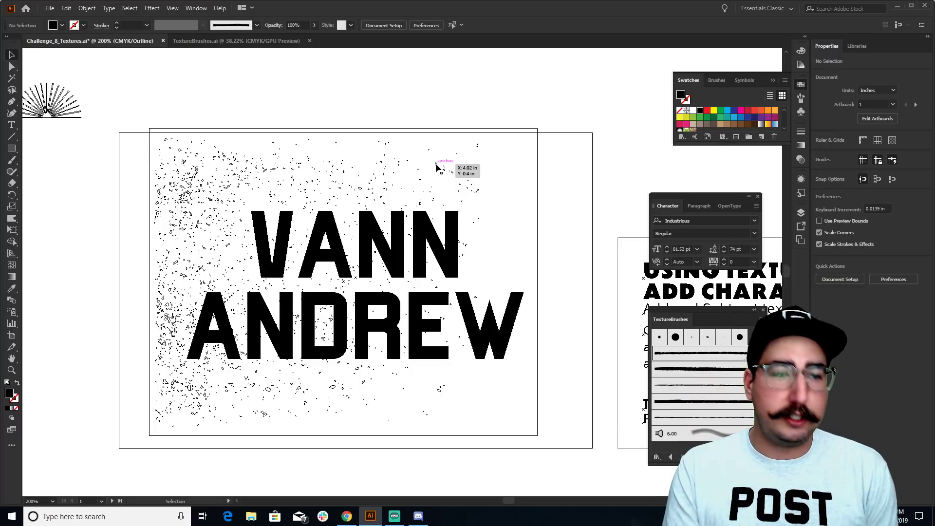
{"action": "key", "text": "ctrl+y"}
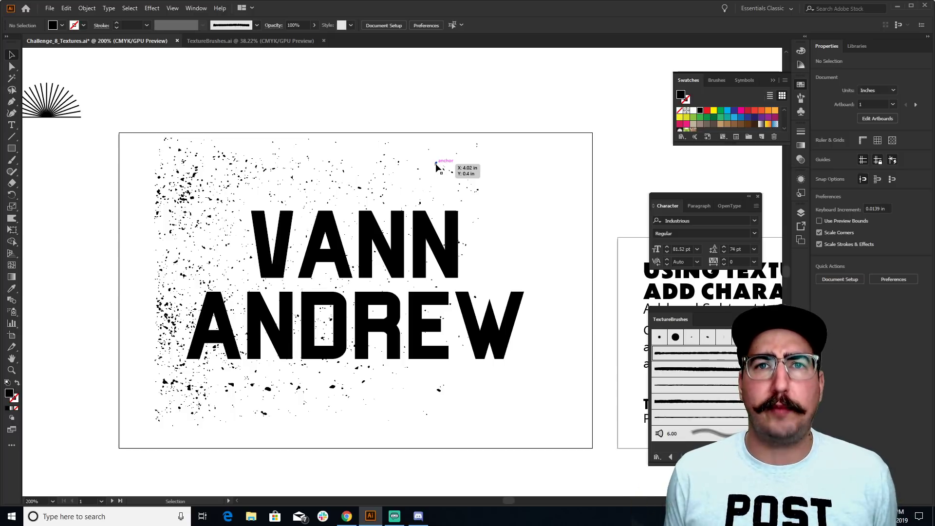
{"action": "left_click_drag", "start_coordinate": [387, 109], "coordinate": [318, 161]}
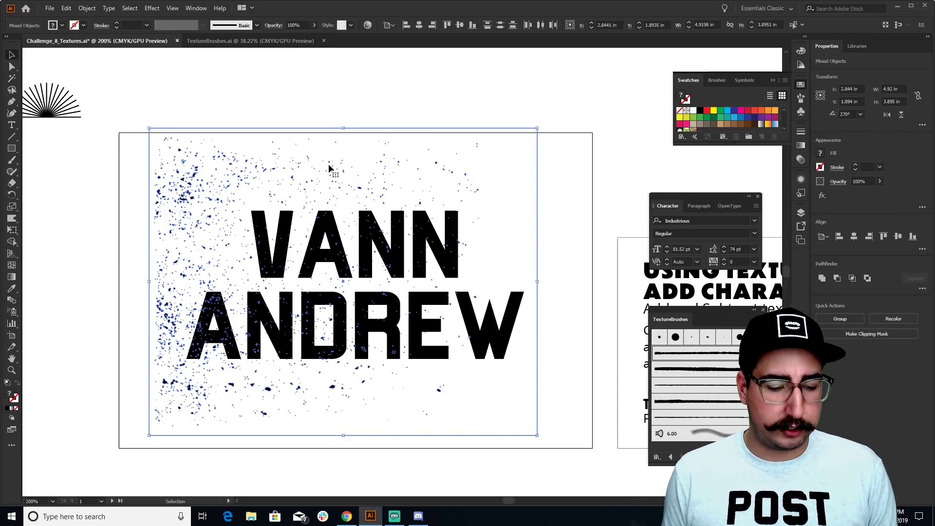
{"action": "key", "text": "ctrl+g"}
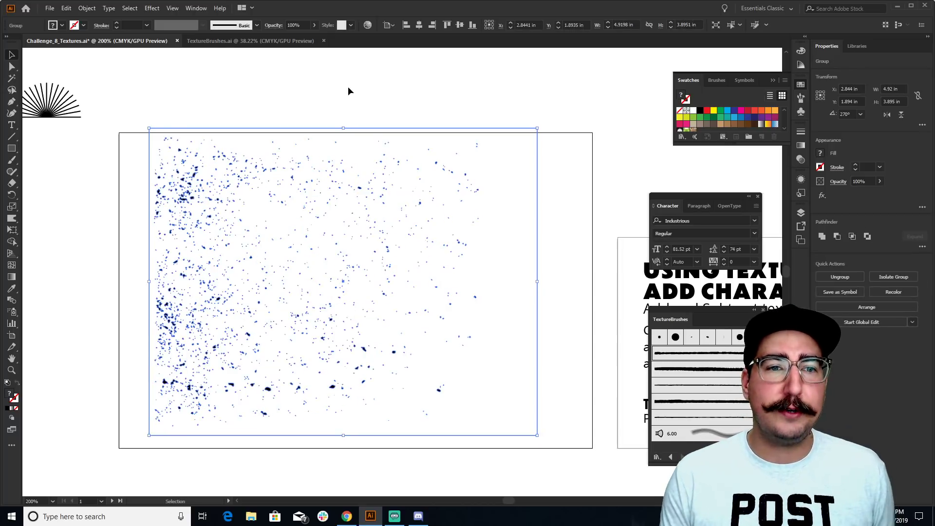
{"action": "left_click", "coordinate": [348, 87]}
{"action": "left_click", "coordinate": [309, 159]}
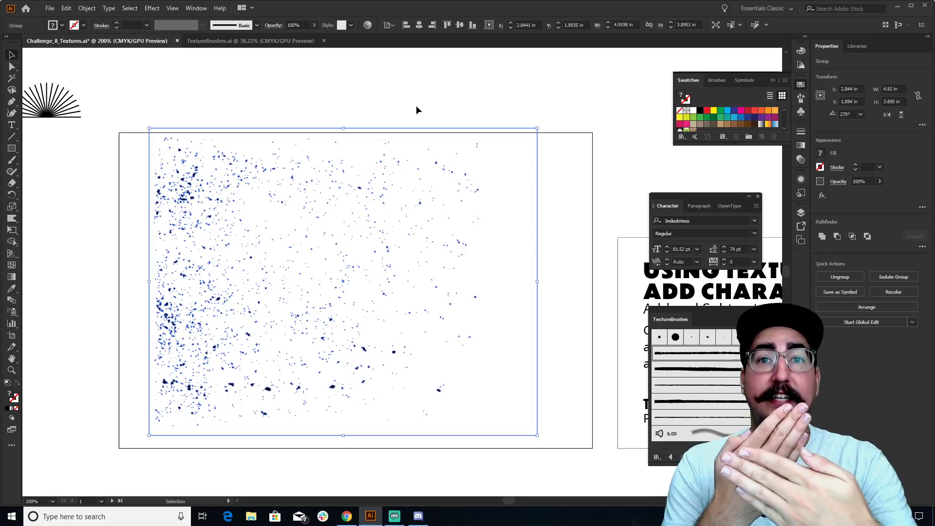
{"action": "left_click_drag", "start_coordinate": [424, 89], "coordinate": [267, 306]}
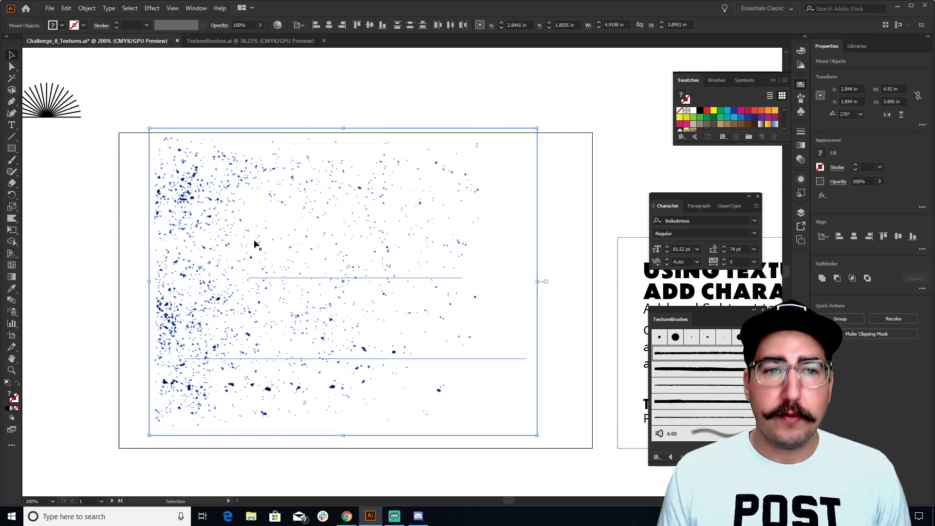
{"action": "left_click", "coordinate": [801, 158]}
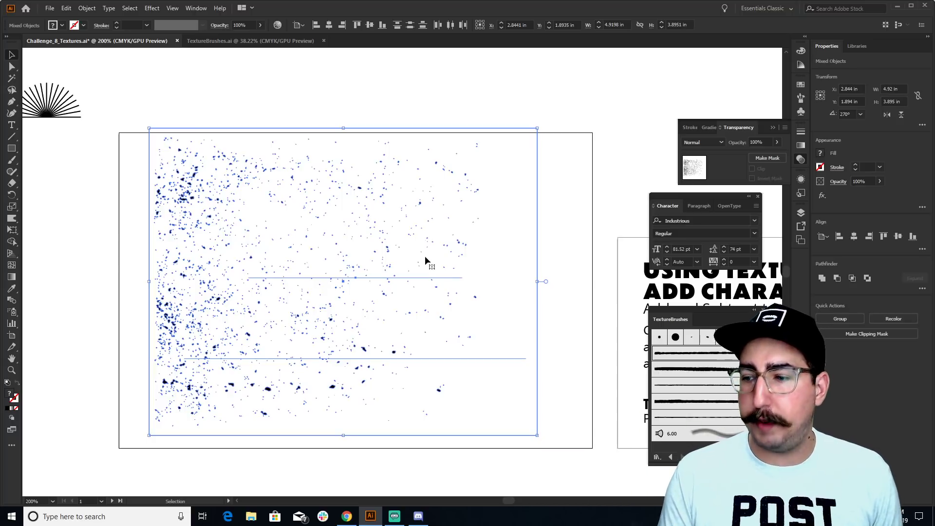
{"action": "left_click", "coordinate": [766, 158]}
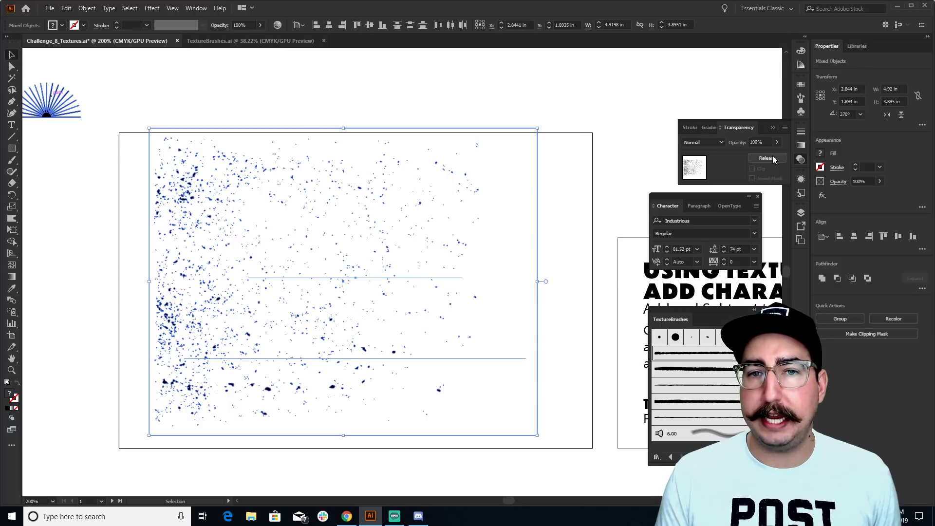
{"action": "left_click", "coordinate": [774, 158]}
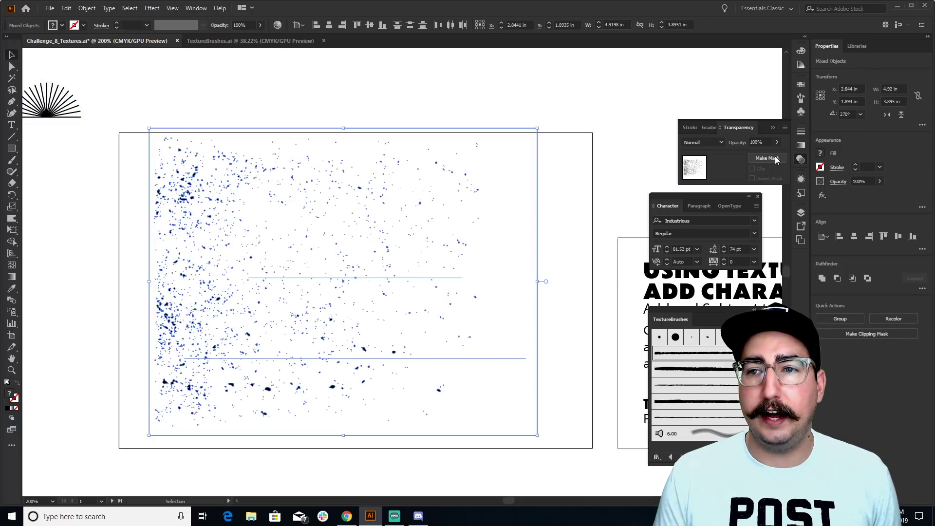
{"action": "left_click", "coordinate": [776, 160]}
{"action": "left_click", "coordinate": [586, 142]}
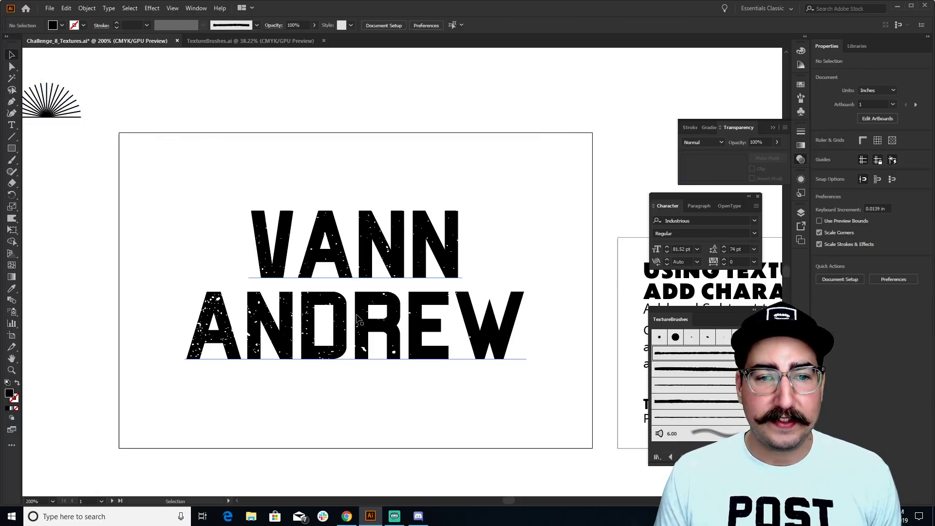
Zoom in to inspect the distressed letters, then select the masked text group
{"action": "key", "text": "z"}
{"action": "left_click", "coordinate": [344, 295]}
{"action": "left_click", "coordinate": [350, 236]}
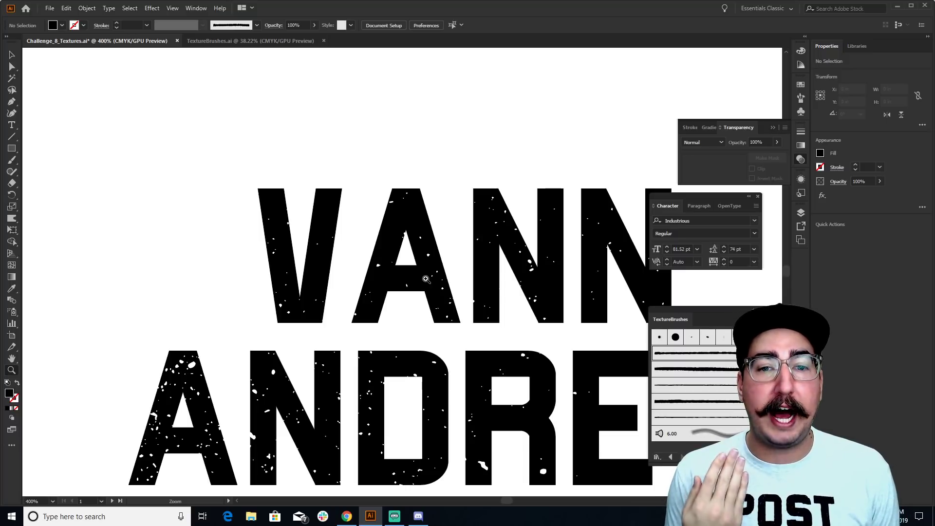
{"action": "left_click", "coordinate": [411, 280], "text": "alt"}
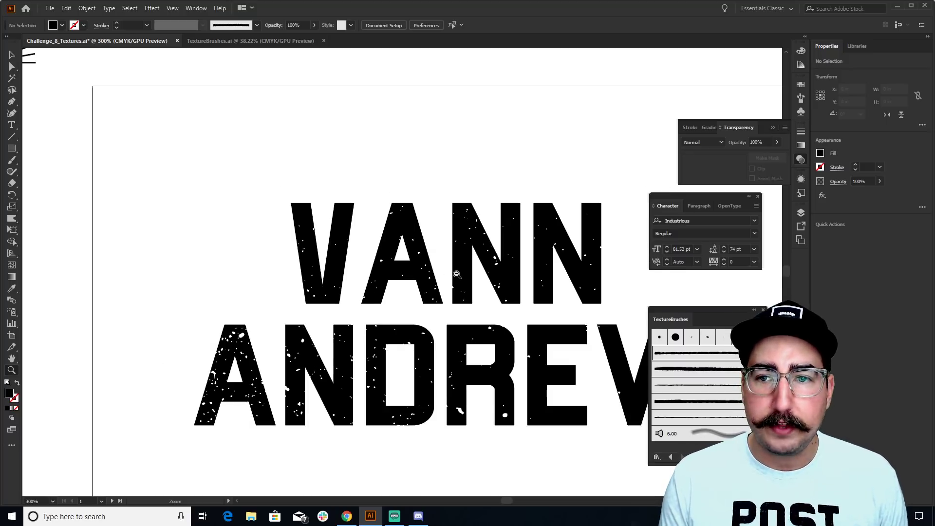
{"action": "key", "text": "v"}
{"action": "left_click", "coordinate": [315, 207]}
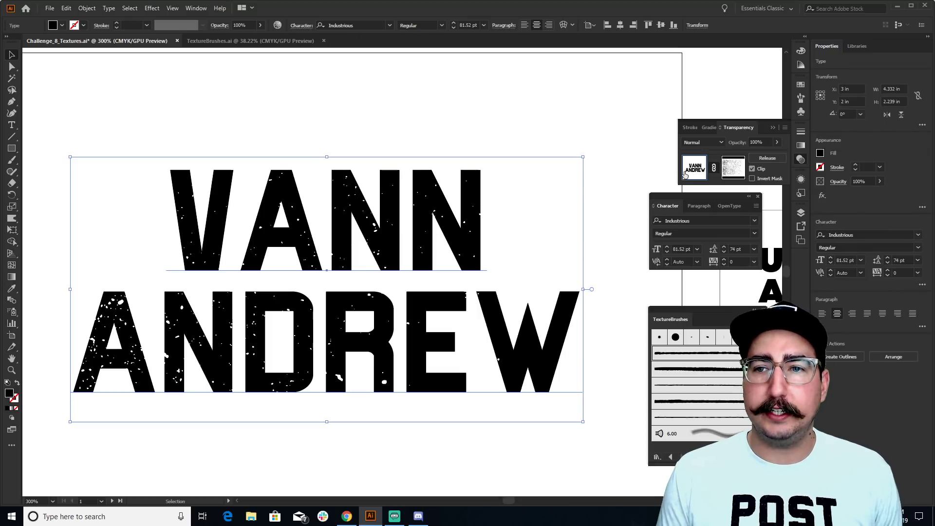
Toggle Invert Mask on and back off, then open the opacity mask for editing
{"action": "left_click", "coordinate": [768, 180]}
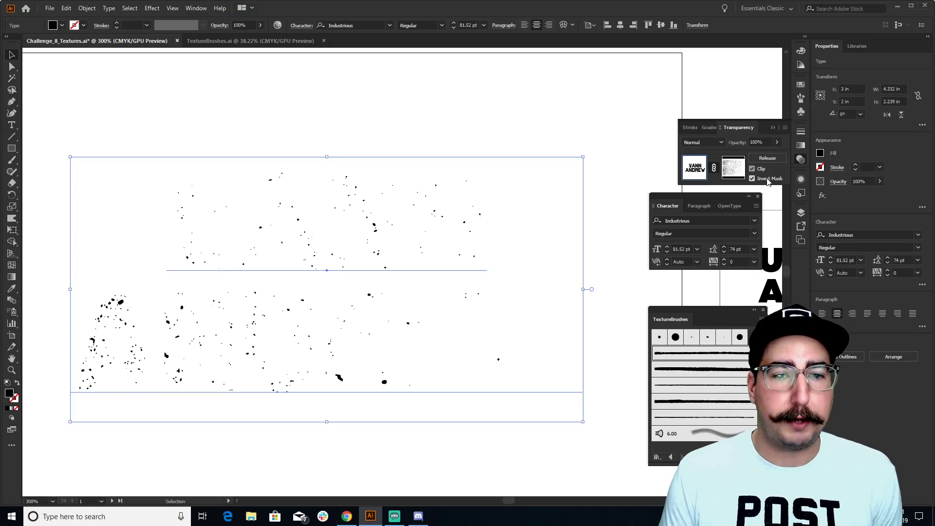
{"action": "left_click", "coordinate": [768, 180]}
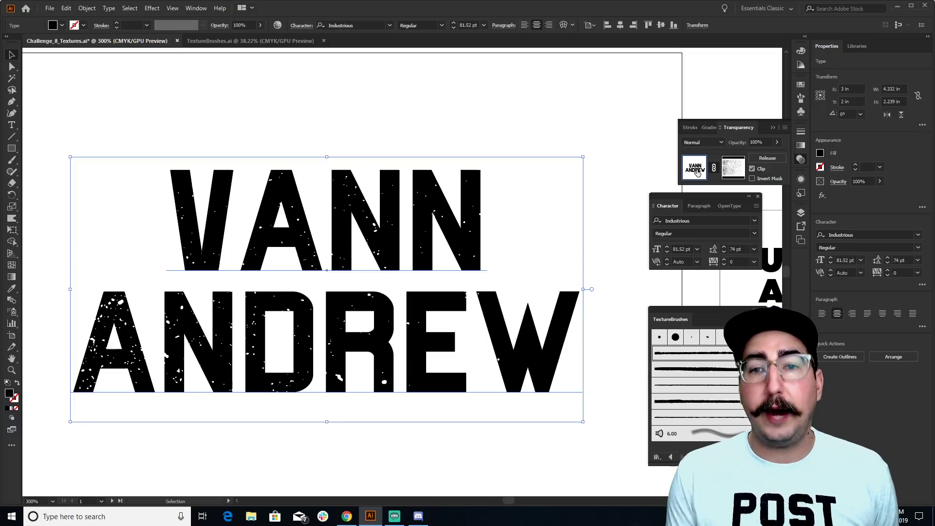
{"action": "left_click", "coordinate": [732, 172]}
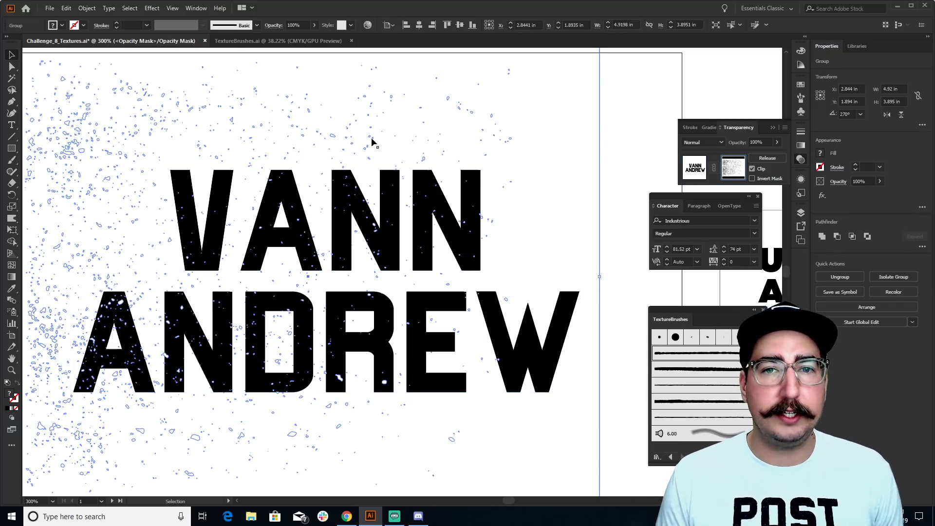
Rotate the speckle texture inside the mask about 90 degrees to stand upright
{"action": "key", "text": "ctrl+a"}
{"action": "left_click", "coordinate": [398, 238], "text": "alt"}
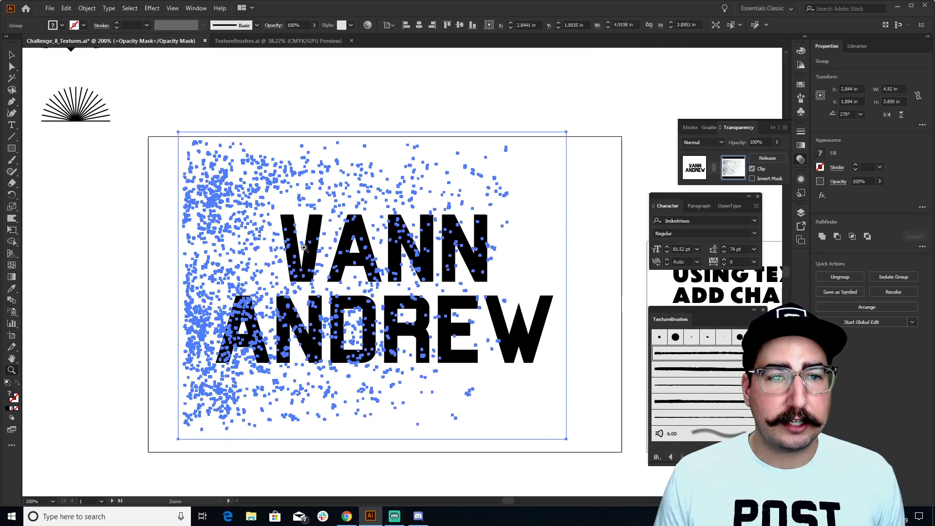
{"action": "key", "text": "v"}
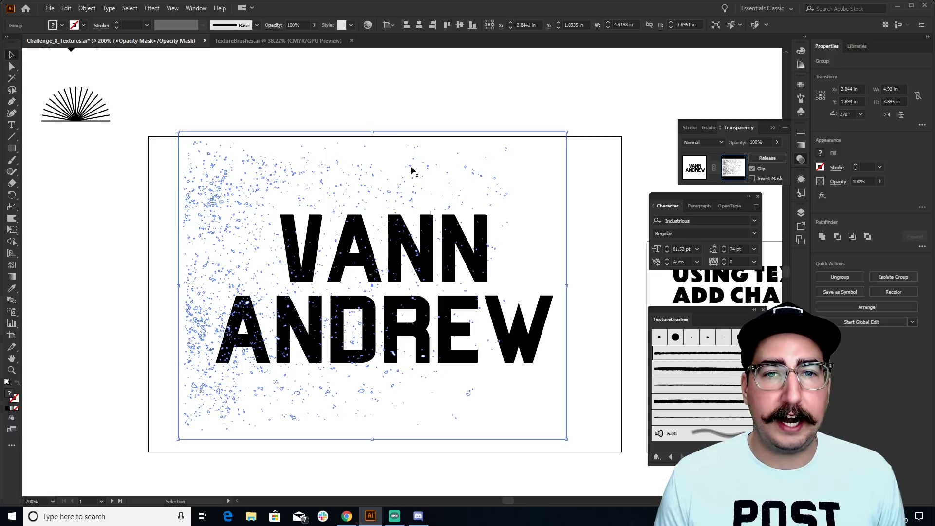
{"action": "left_click", "coordinate": [495, 122]}
{"action": "left_click", "coordinate": [412, 168]}
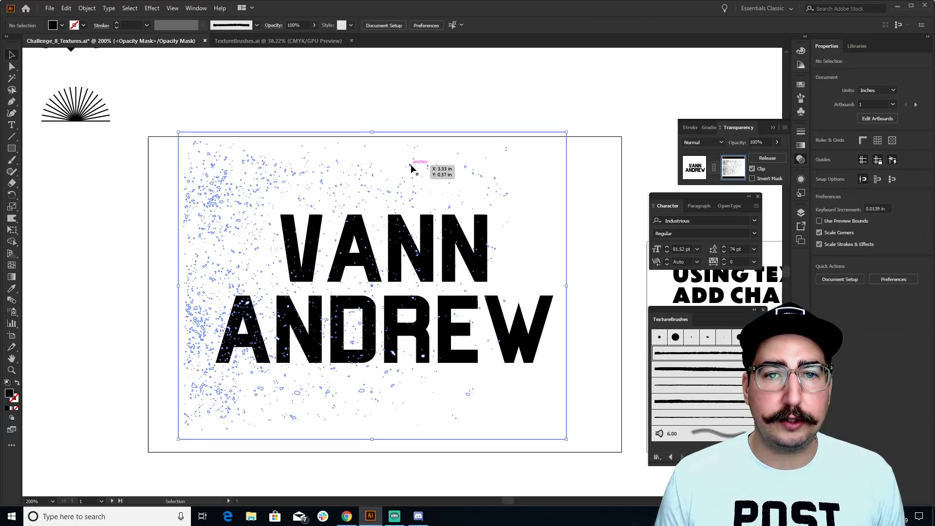
{"action": "key", "text": "r"}
{"action": "left_click_drag", "start_coordinate": [498, 126], "coordinate": [113, 146]}
{"action": "left_click_drag", "start_coordinate": [162, 174], "coordinate": [178, 184]}
{"action": "key", "text": "v"}
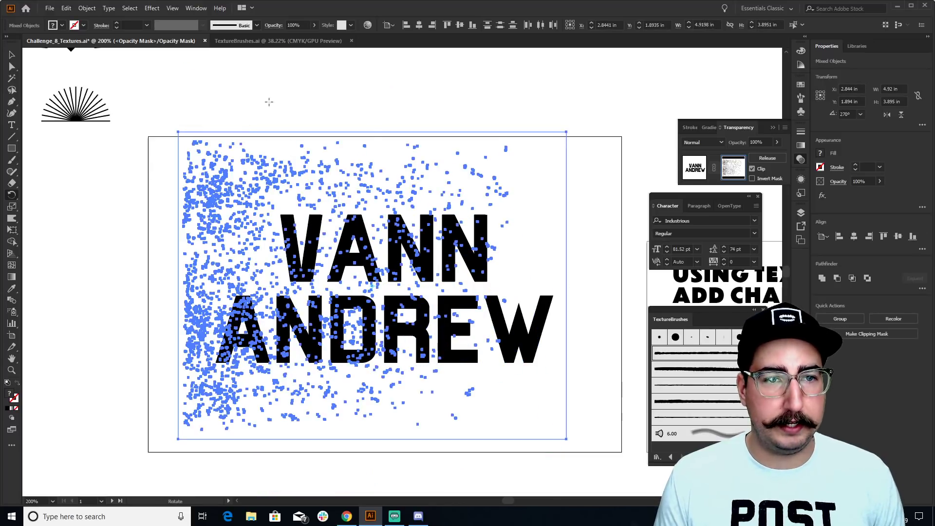
{"action": "left_click", "coordinate": [296, 95]}
{"action": "left_click", "coordinate": [278, 165]}
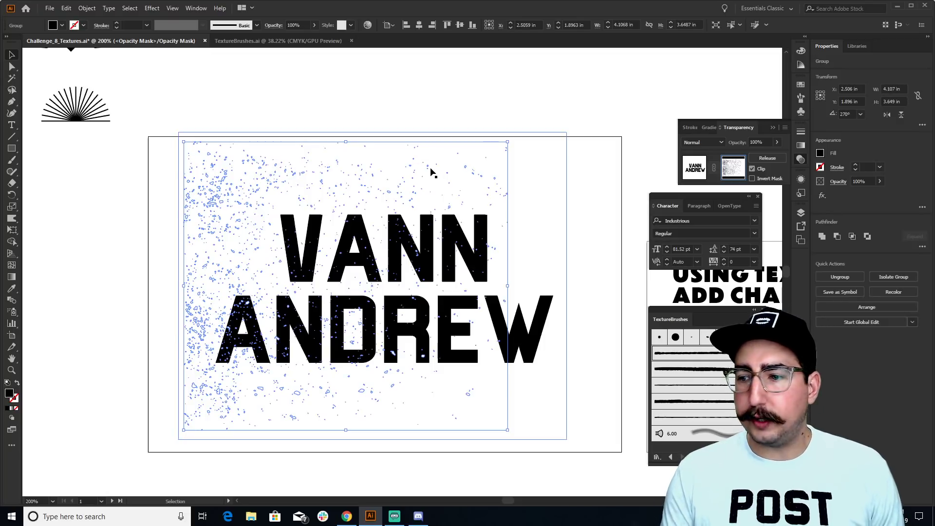
Rotate the speckle texture again, swinging it down below the text
{"action": "key", "text": "a"}
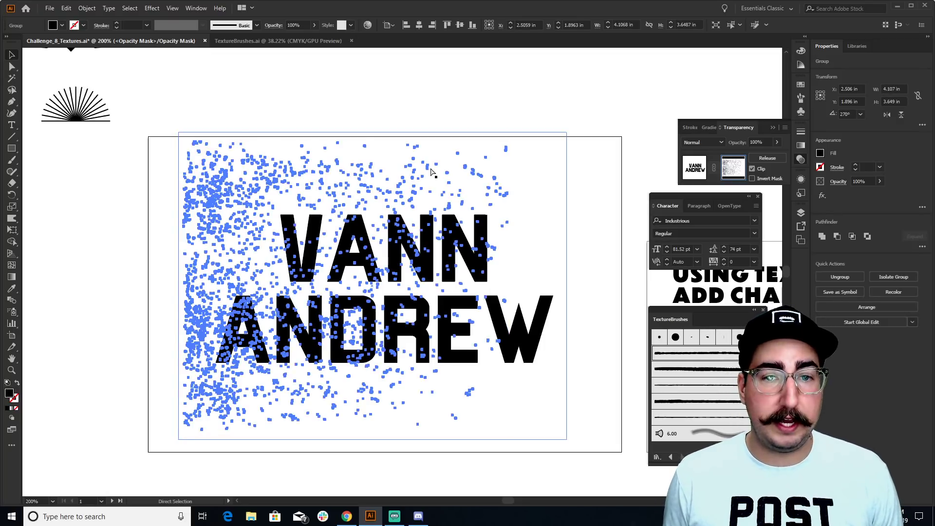
{"action": "key", "text": "v"}
{"action": "key", "text": "r"}
{"action": "left_click_drag", "start_coordinate": [351, 151], "coordinate": [518, 461]}
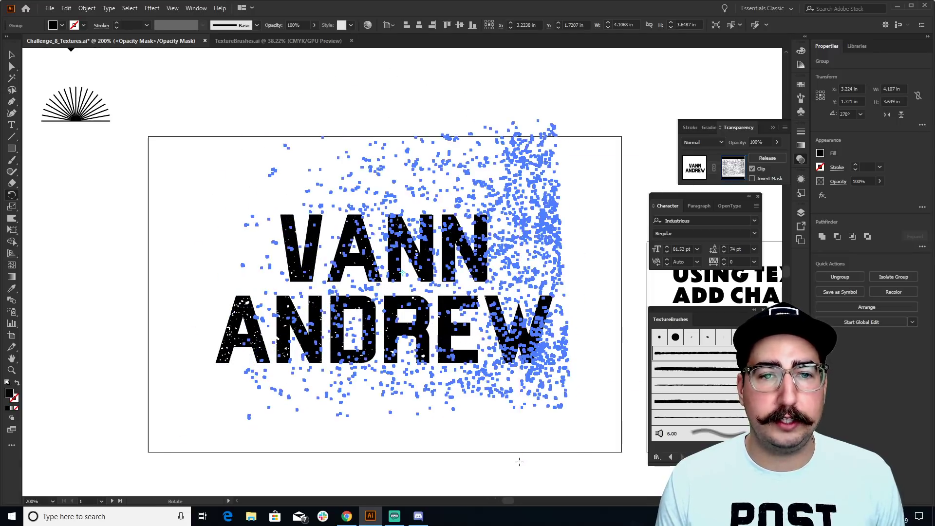
{"action": "key", "text": "ctrl"}
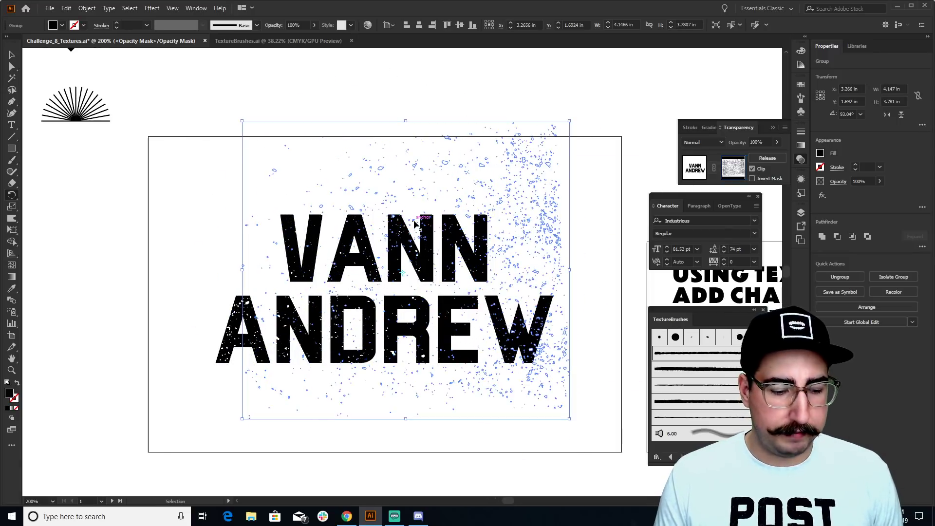
{"action": "left_click_drag", "start_coordinate": [415, 225], "coordinate": [413, 389]}
{"action": "key", "text": "v"}
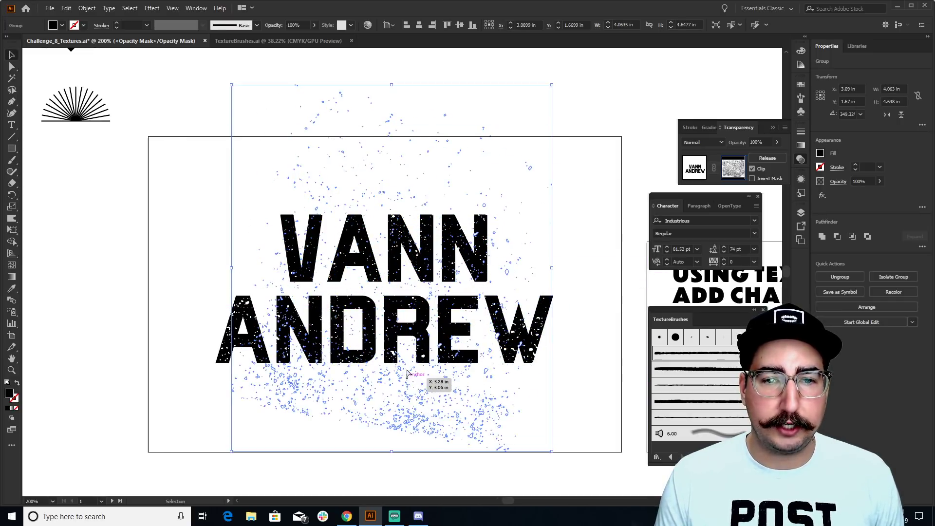
{"action": "left_click", "coordinate": [577, 211]}
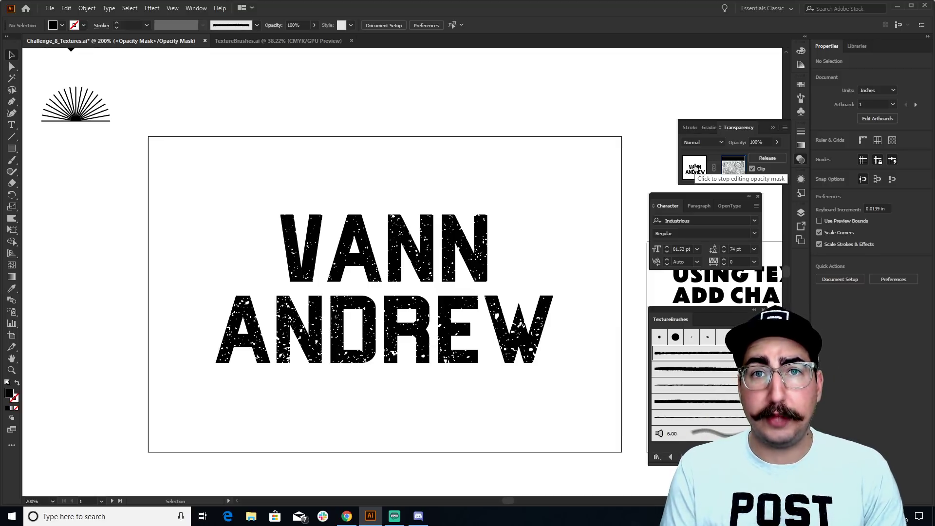
Exit mask editing and delete the extra N so the top line reads VAN
{"action": "left_click", "coordinate": [696, 167]}
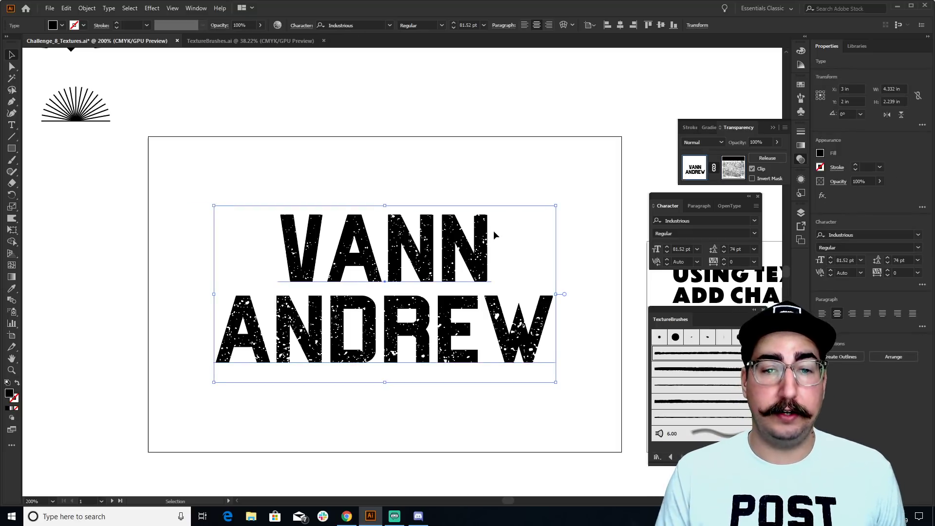
{"action": "key", "text": "t"}
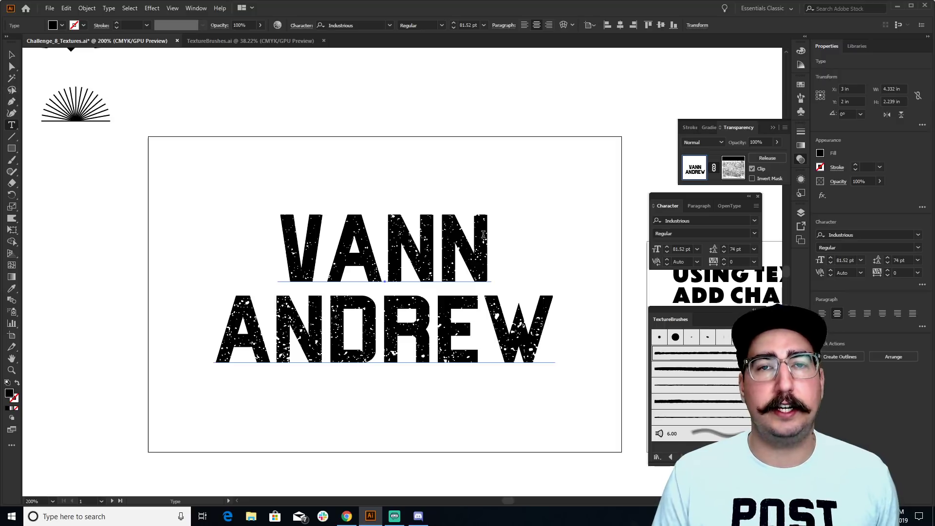
{"action": "left_click", "coordinate": [483, 235]}
{"action": "key", "text": "BackSpace"}
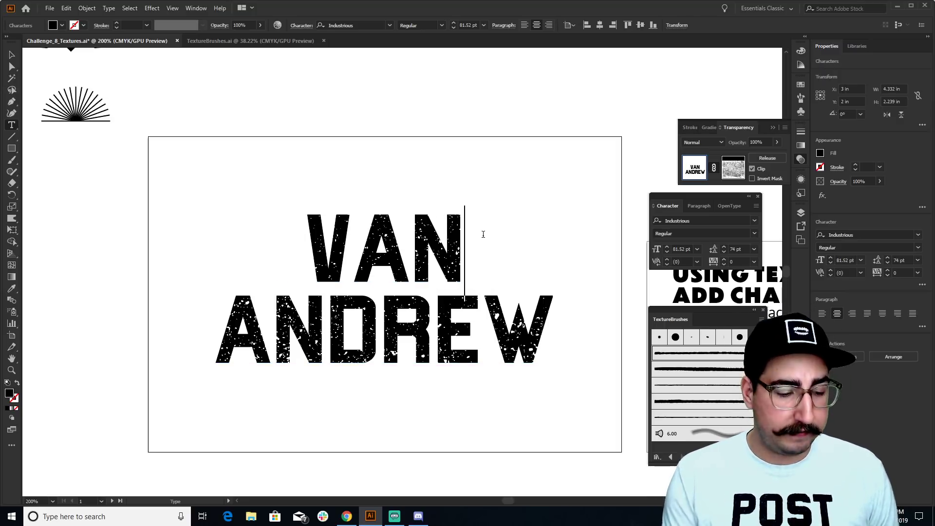
Replace the lettering with RUN on the first line and AWAY on the second
{"action": "key", "text": "ctrl+a"}
{"action": "type", "text": "HELLO"}
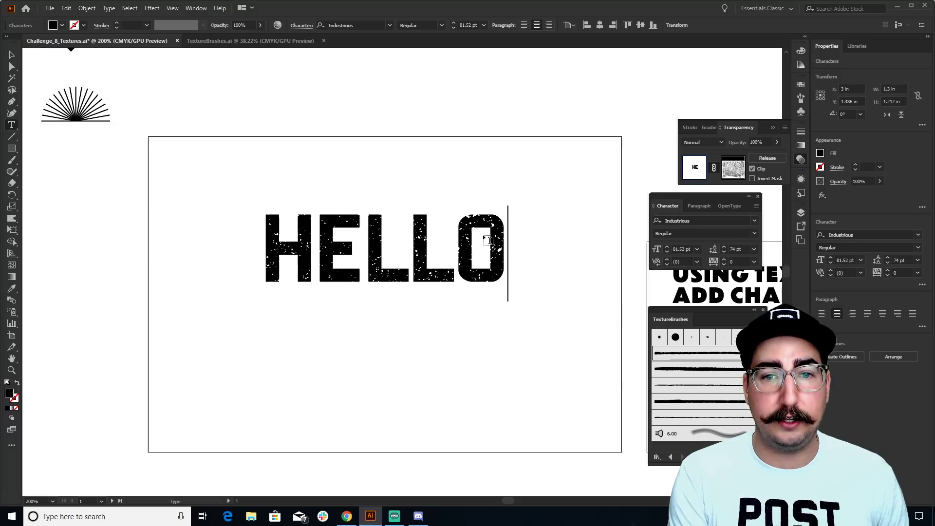
{"action": "key", "text": "BackSpace"}
{"action": "key", "text": "BackSpace"}
{"action": "key", "text": "BackSpace"}
{"action": "key", "text": "BackSpace"}
{"action": "key", "text": "BackSpace"}
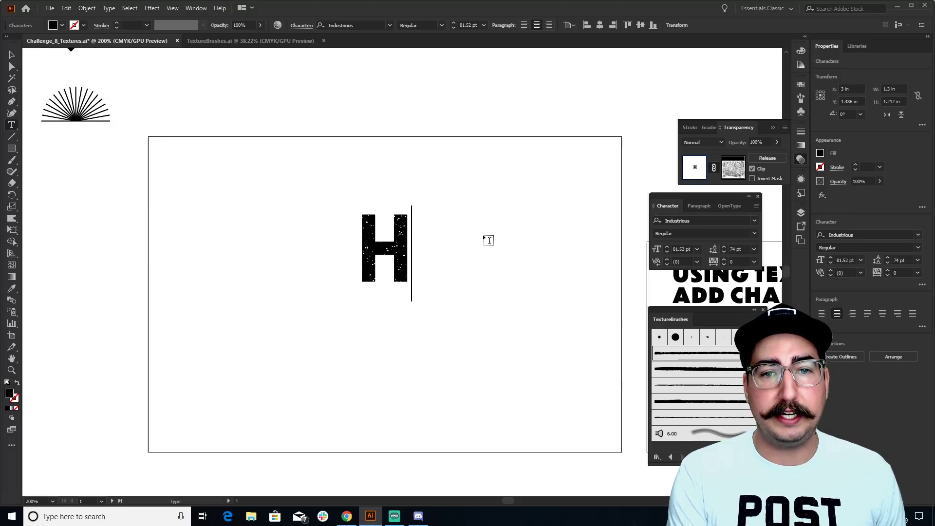
{"action": "type", "text": "RUN"}
{"action": "key", "text": "Return"}
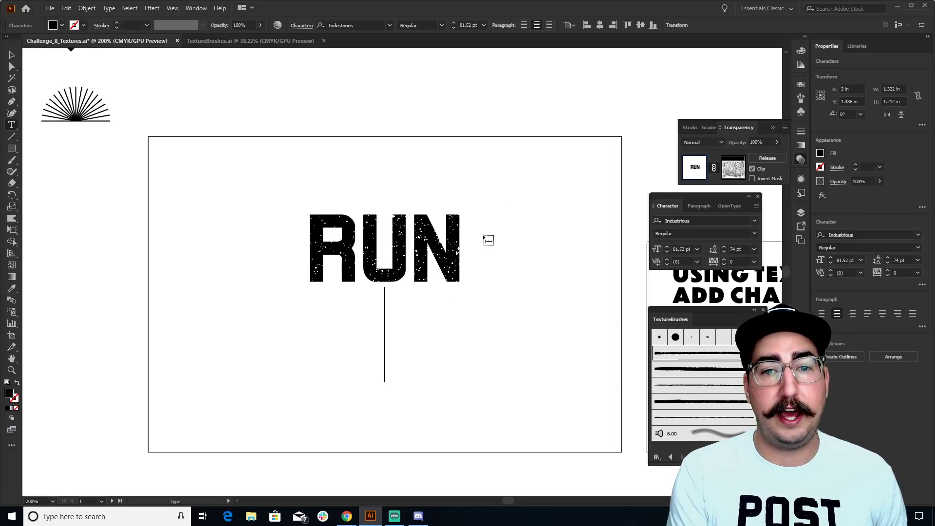
{"action": "type", "text": "AWAY"}
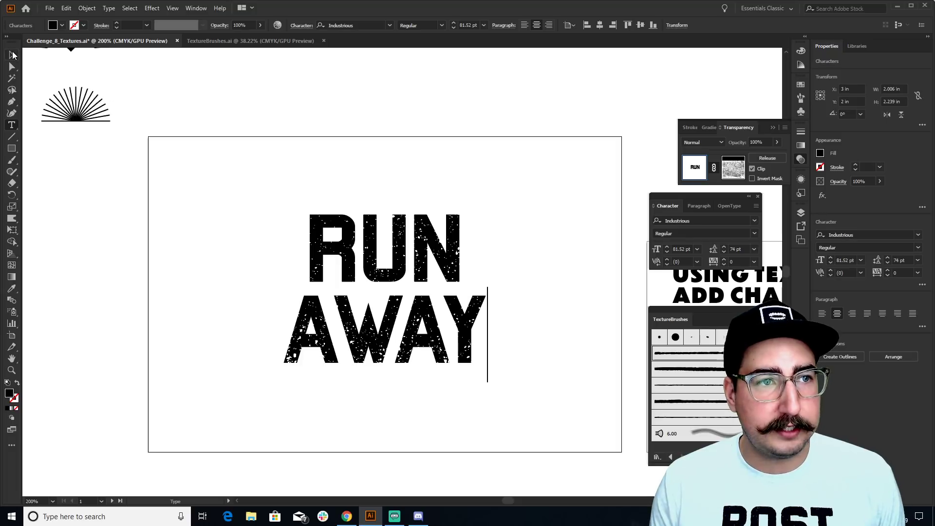
Create new point text reading RUN and AWAY on two lines
{"action": "key", "text": "Escape"}
{"action": "left_click", "coordinate": [294, 155], "text": "ctrl"}
{"action": "left_click", "coordinate": [287, 166]}
{"action": "type", "text": "RUN"}
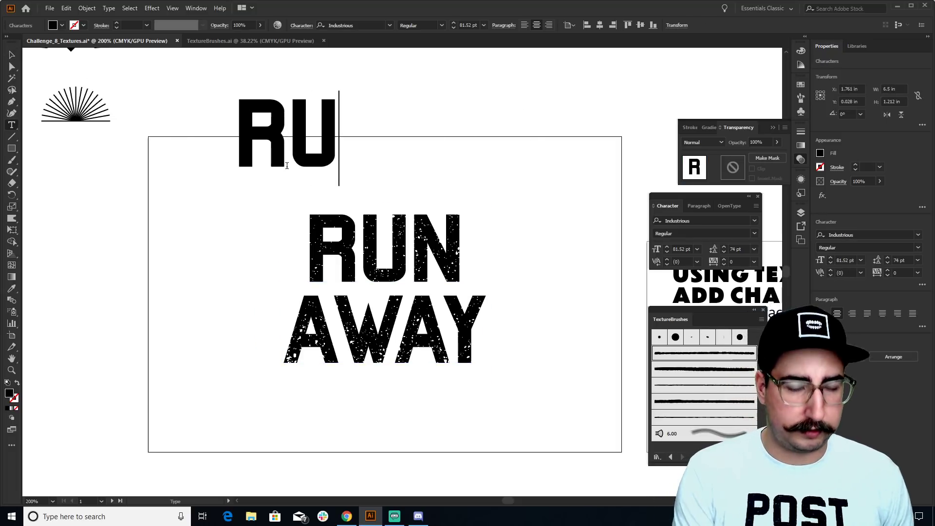
{"action": "key", "text": "Return"}
{"action": "type", "text": "AWAY"}
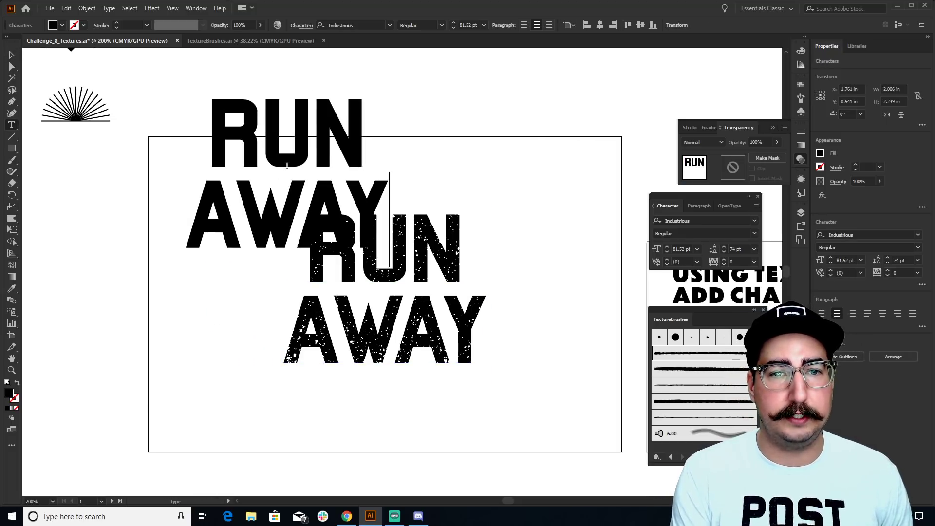
Set the new RUN AWAY in IndustriousRough and place it right of the speckled version
{"action": "key", "text": "ctrl+a"}
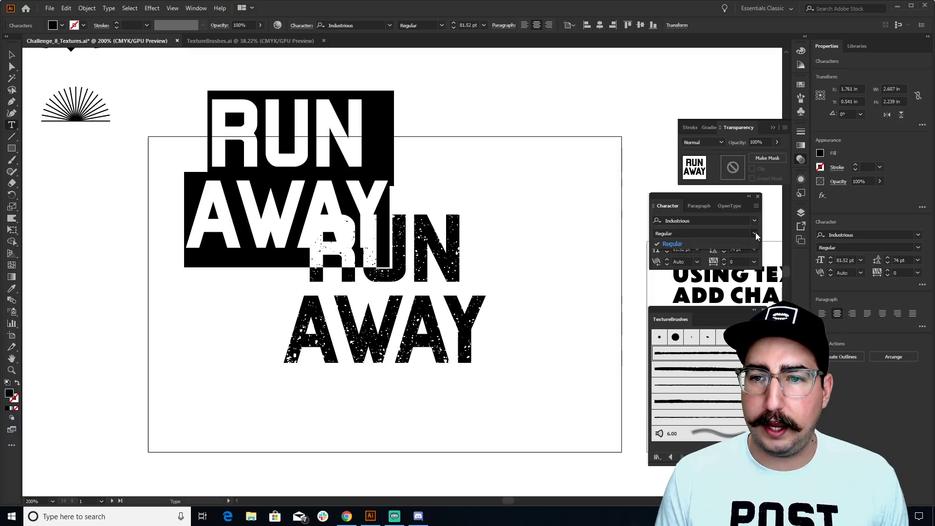
{"action": "left_click", "coordinate": [718, 220]}
{"action": "type", "text": "IndustriousRough"}
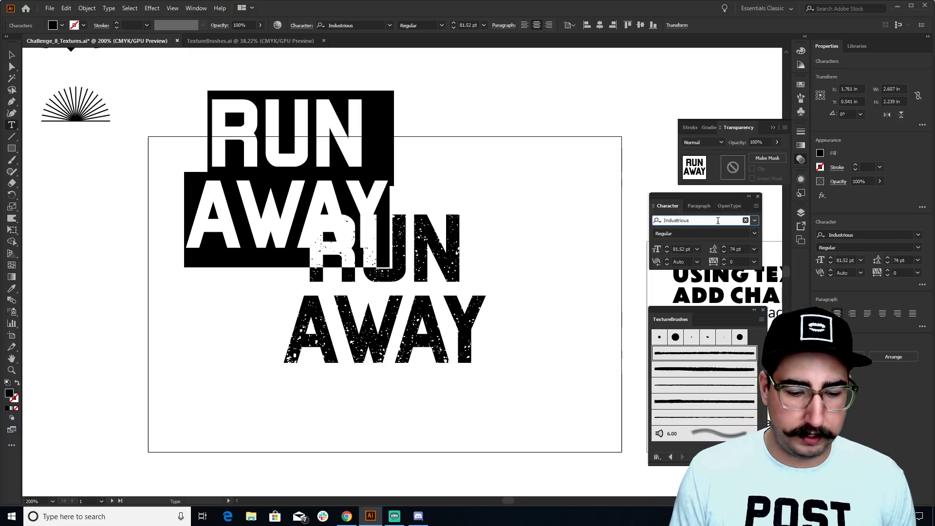
{"action": "key", "text": "Return"}
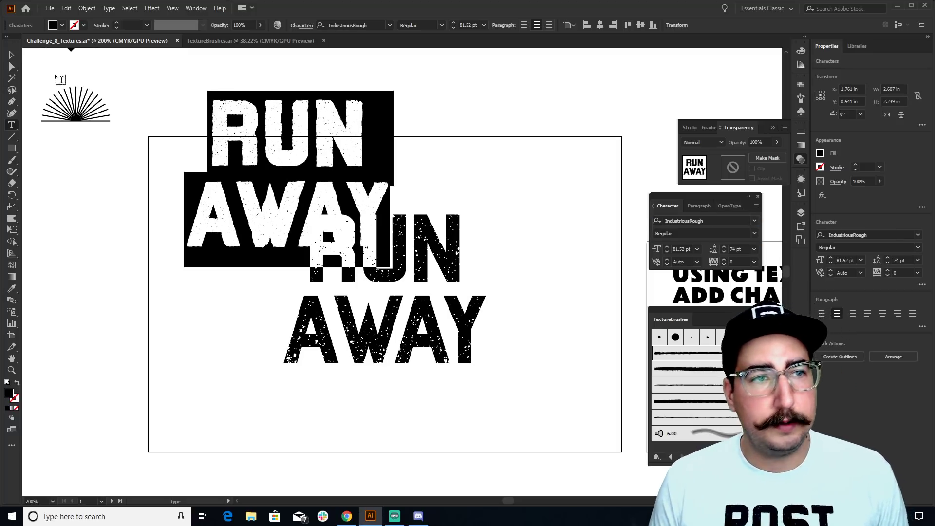
{"action": "key", "text": "Escape"}
{"action": "left_click_drag", "start_coordinate": [316, 139], "coordinate": [620, 239]}
{"action": "left_click_drag", "start_coordinate": [621, 239], "coordinate": [514, 238]}
{"action": "left_click", "coordinate": [454, 160]}
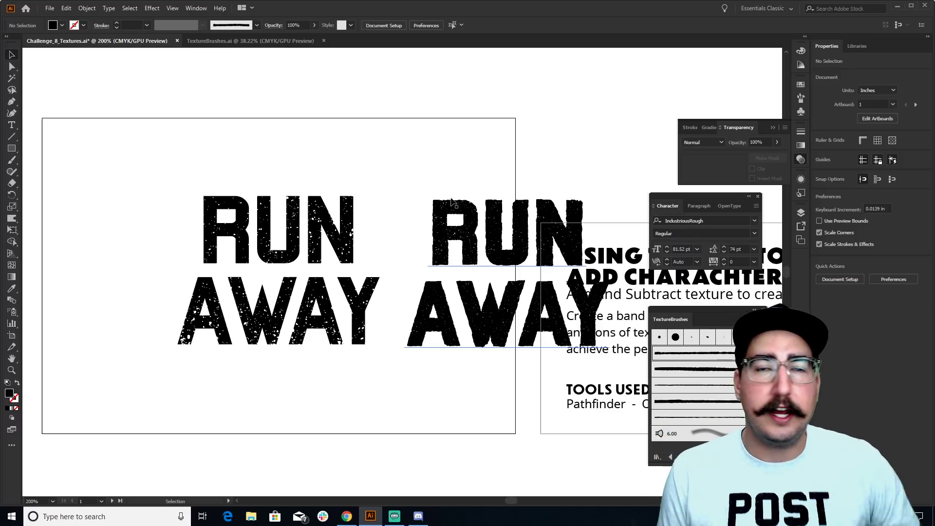
Select the speckled RUN AWAY text and inspect its opacity-mask texture before going to the Effect menu
{"action": "left_click", "coordinate": [489, 219]}
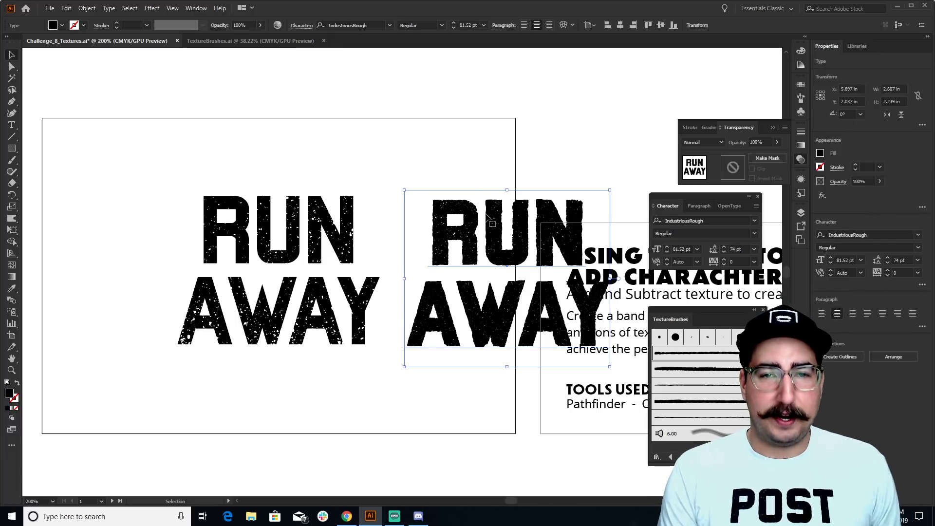
{"action": "left_click", "coordinate": [339, 222]}
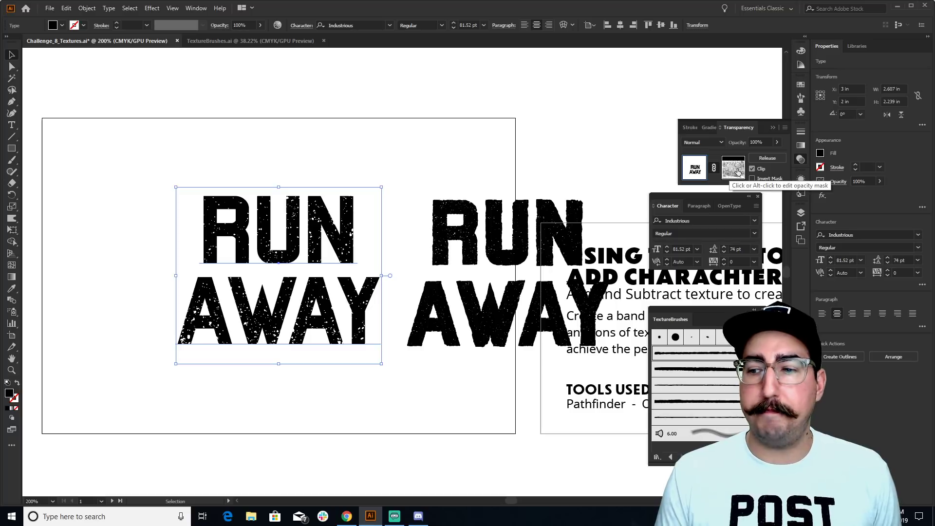
{"action": "left_click", "coordinate": [737, 173]}
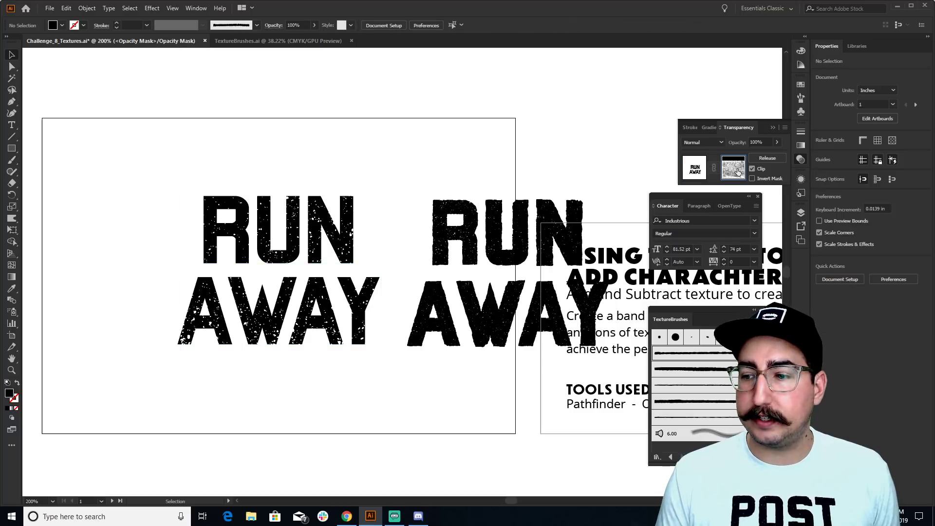
{"action": "left_click", "coordinate": [696, 169]}
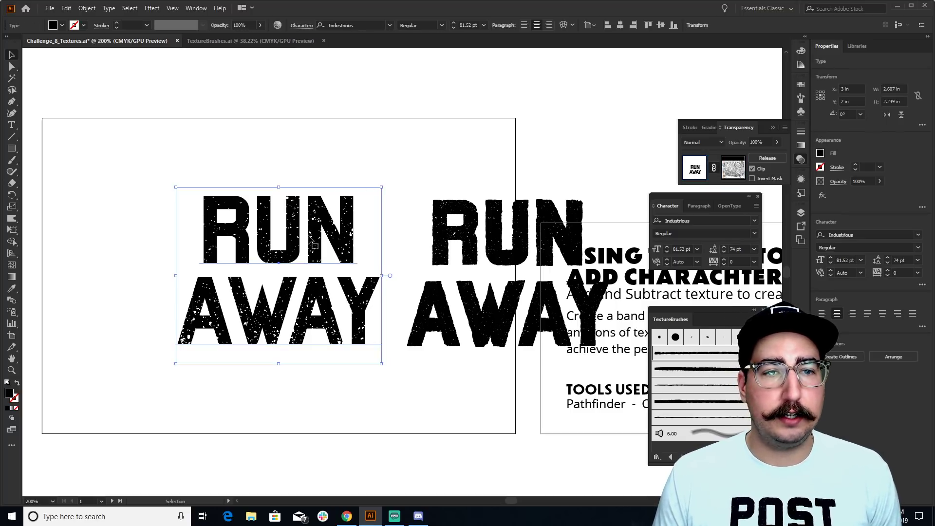
{"action": "left_click", "coordinate": [153, 8]}
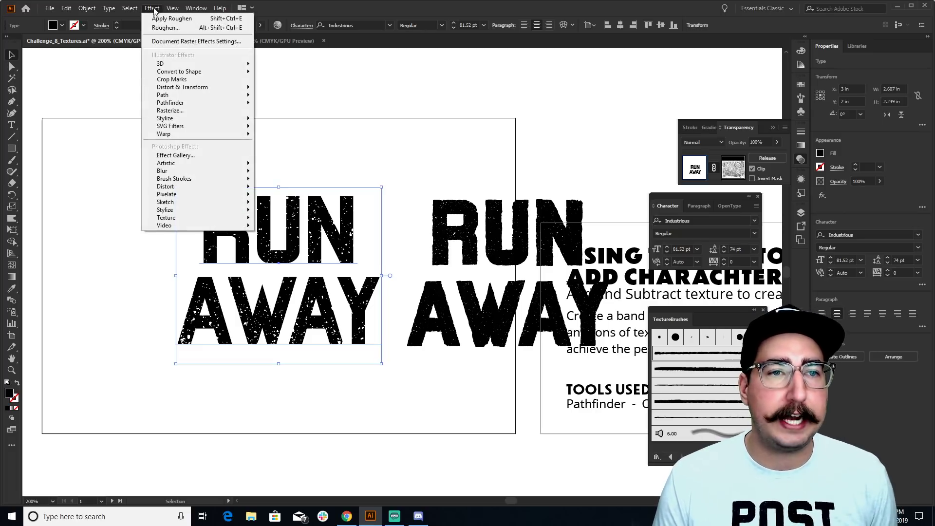
Open Distort & Transform > Roughen for the speckled text with Preview turned on
{"action": "mouse_move", "coordinate": [198, 88]}
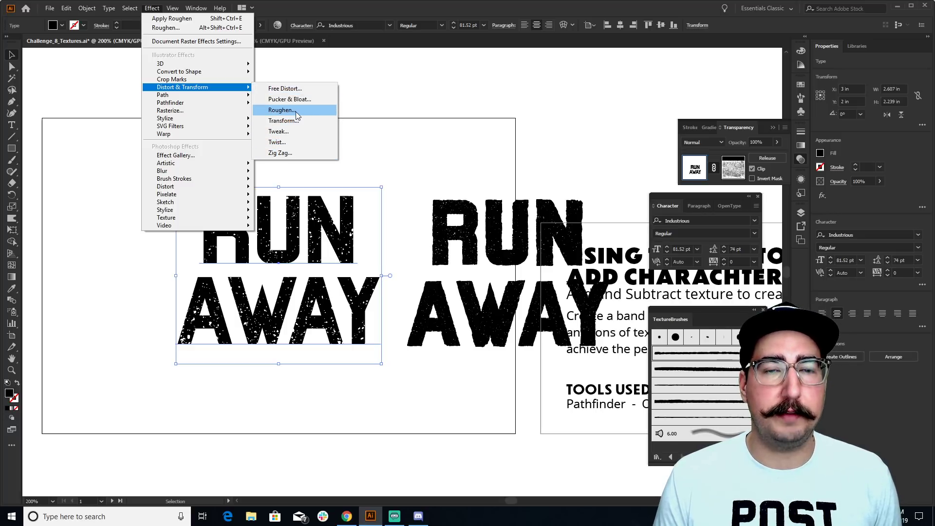
{"action": "left_click", "coordinate": [295, 112]}
{"action": "left_click_drag", "start_coordinate": [280, 132], "coordinate": [352, 121]}
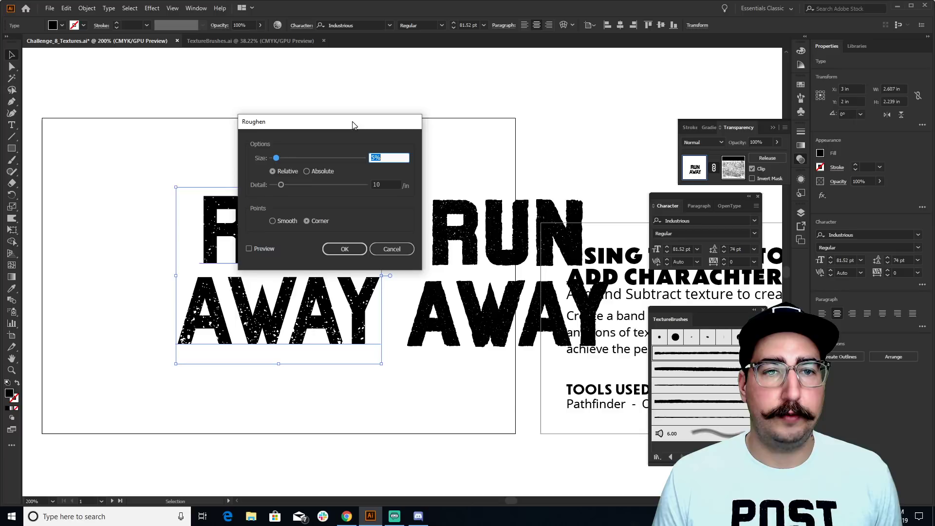
{"action": "left_click", "coordinate": [391, 248]}
{"action": "scroll", "coordinate": [417, 246], "scroll_direction": "up", "scroll_amount": 3}
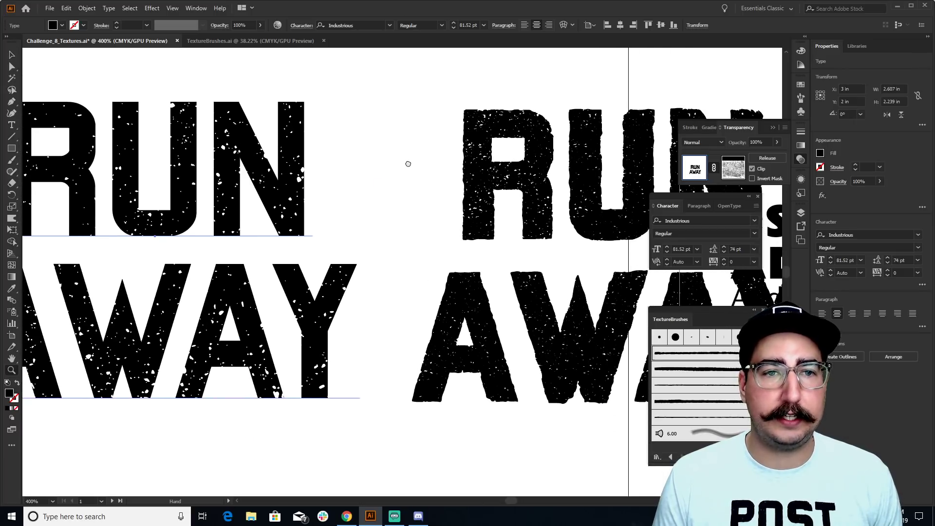
{"action": "left_click", "coordinate": [154, 8]}
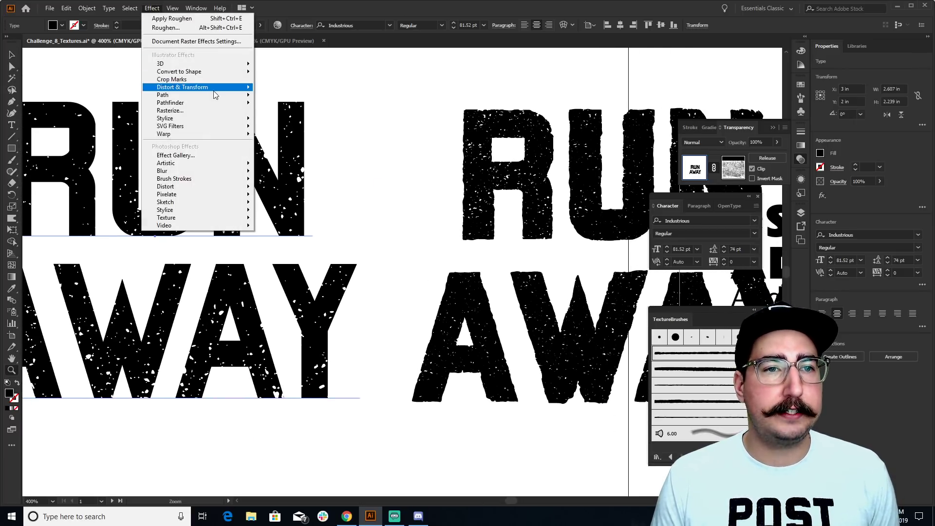
{"action": "mouse_move", "coordinate": [200, 92]}
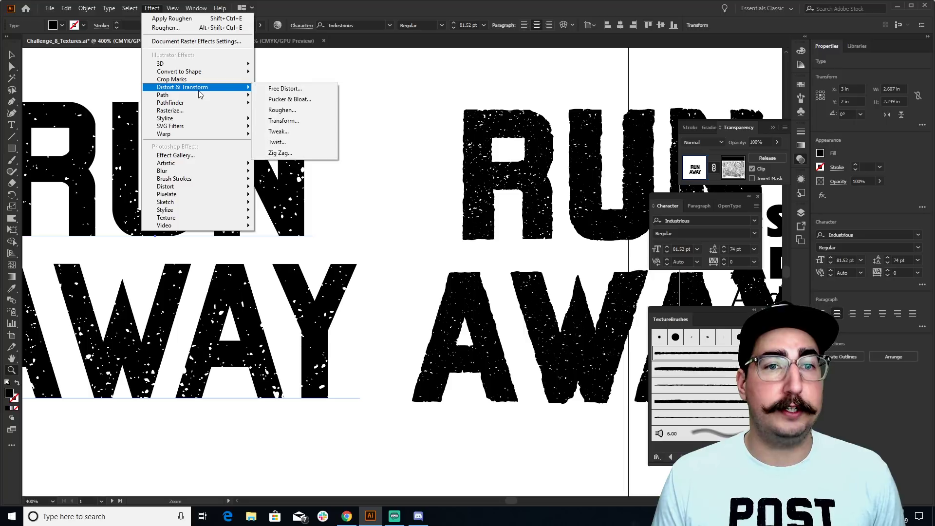
{"action": "left_click", "coordinate": [283, 110]}
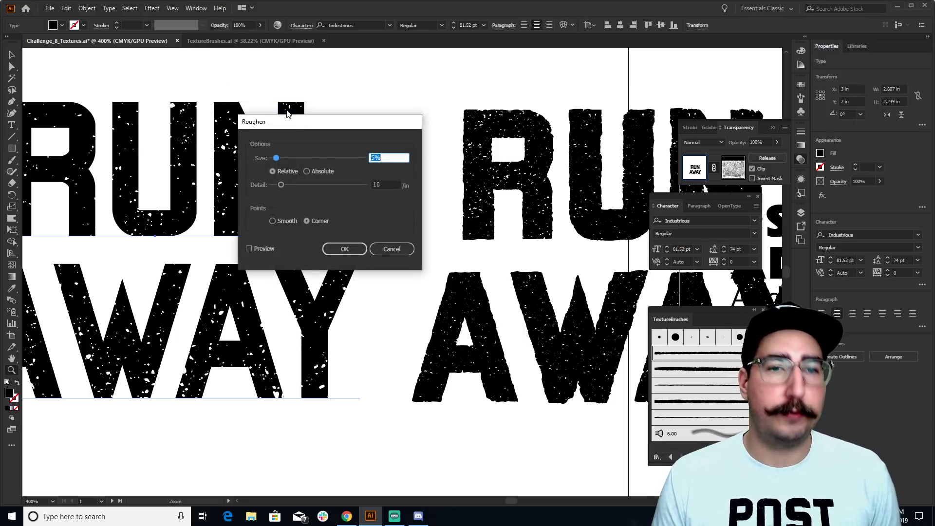
{"action": "left_click", "coordinate": [267, 249]}
{"action": "left_click_drag", "start_coordinate": [287, 126], "coordinate": [469, 115]}
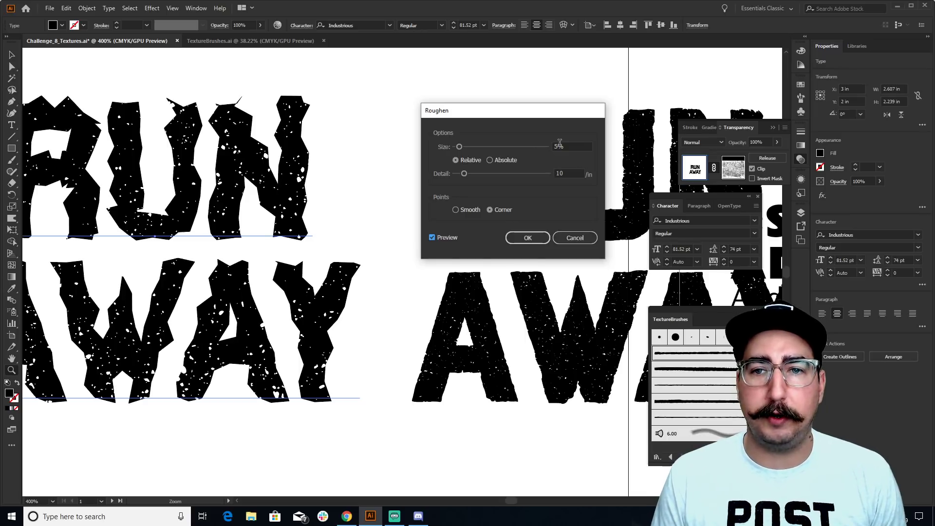
Apply Roughen at 0.7% size, 49 detail and corner points to the speckled letters
{"action": "left_click_drag", "start_coordinate": [558, 145], "coordinate": [539, 146]}
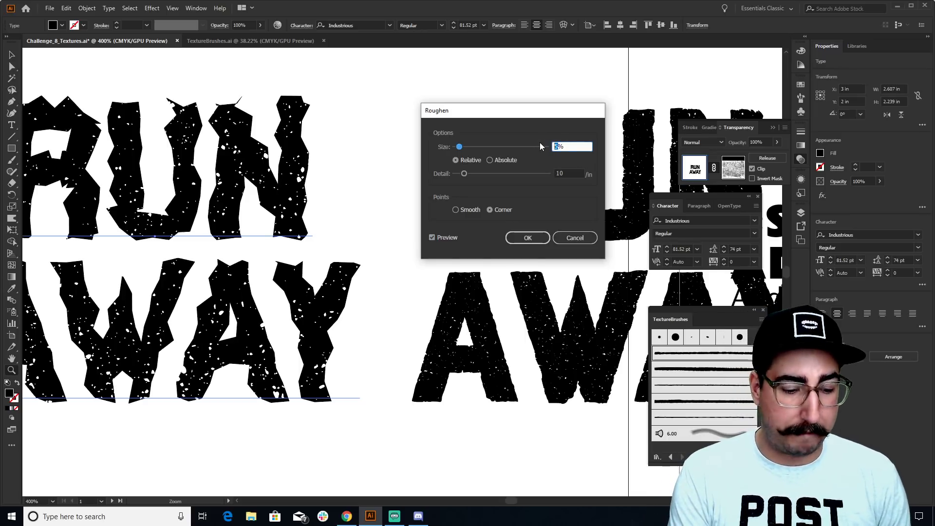
{"action": "type", "text": "0.5"}
{"action": "key", "text": "Tab"}
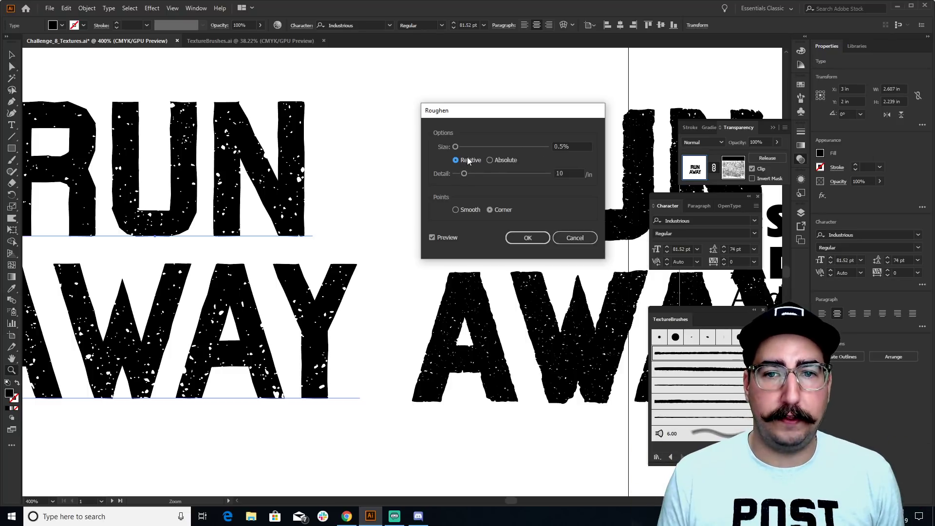
{"action": "left_click", "coordinate": [502, 174]}
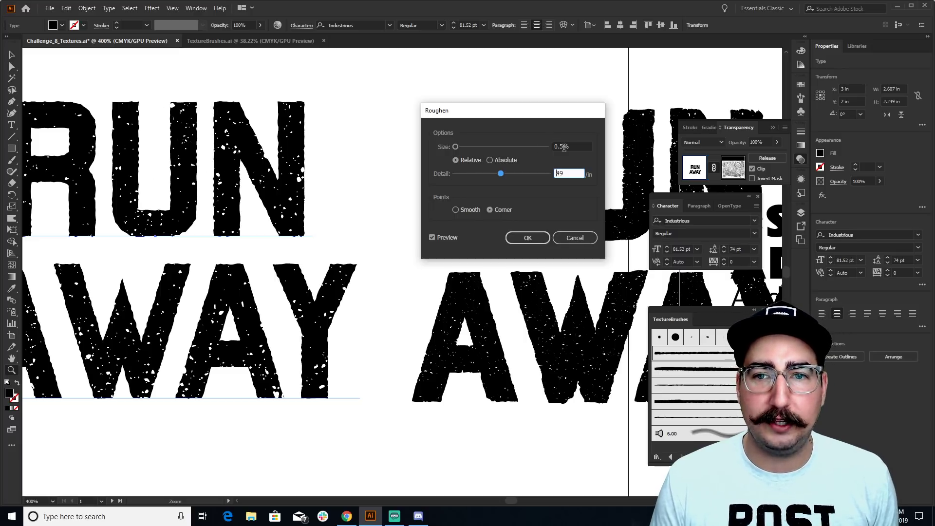
{"action": "left_click_drag", "start_coordinate": [564, 147], "coordinate": [550, 147]}
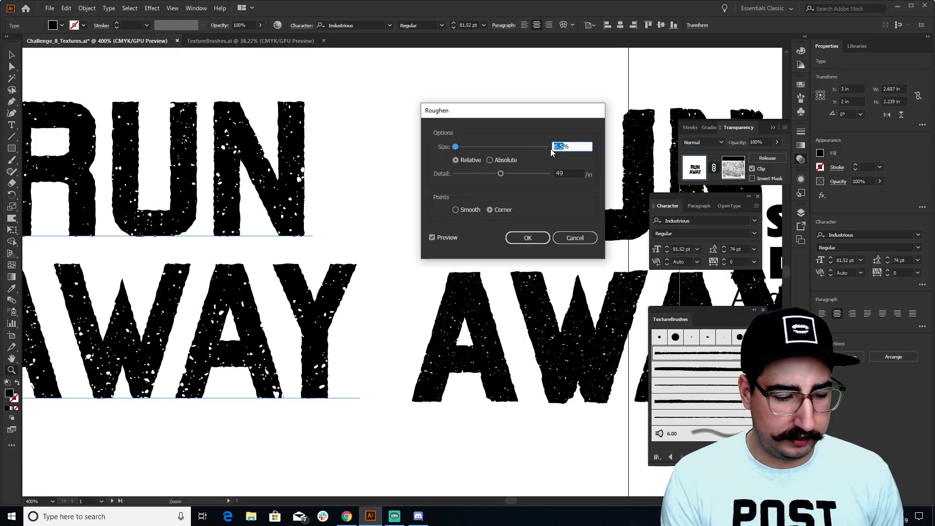
{"action": "type", "text": ".7"}
{"action": "left_click", "coordinate": [551, 152]}
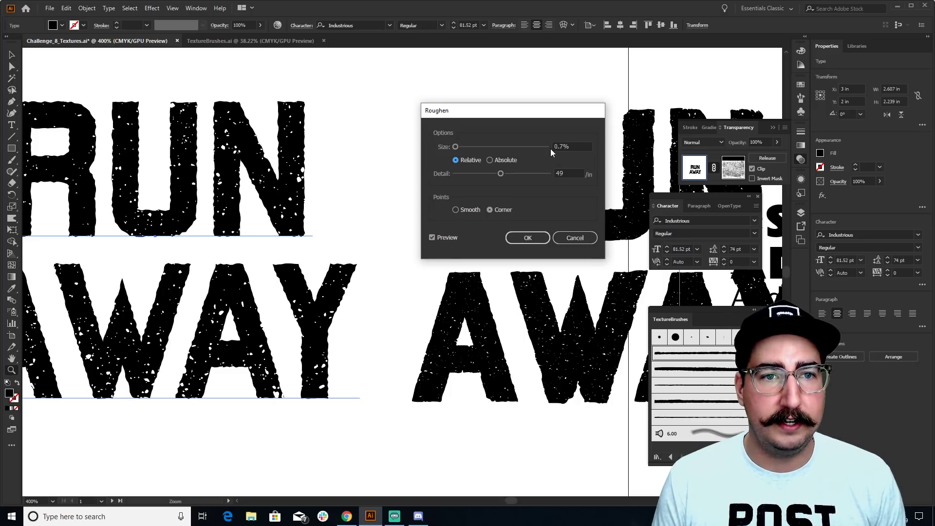
{"action": "left_click", "coordinate": [470, 209]}
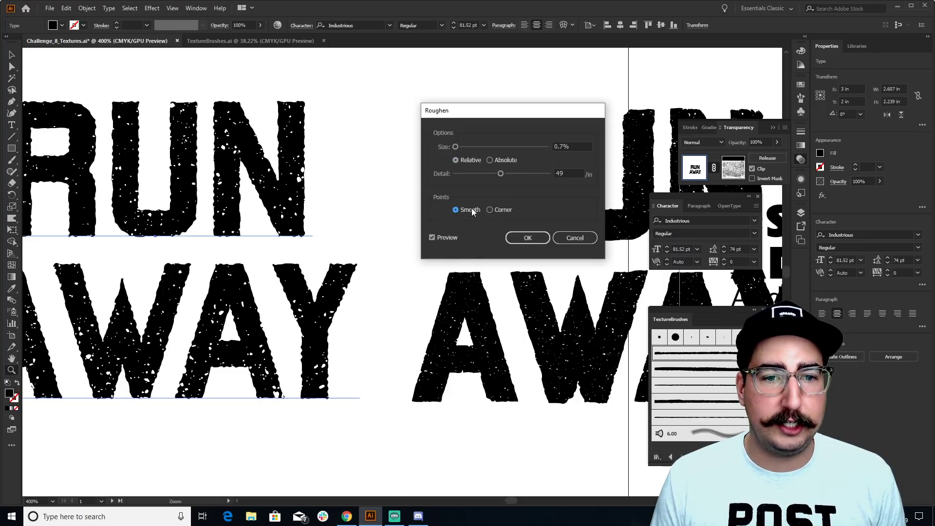
{"action": "left_click", "coordinate": [501, 209]}
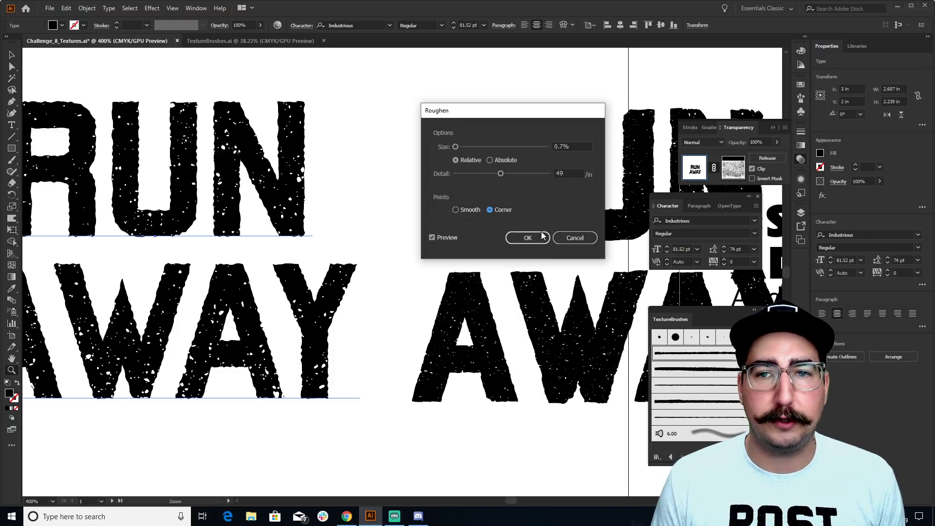
{"action": "left_click", "coordinate": [523, 238]}
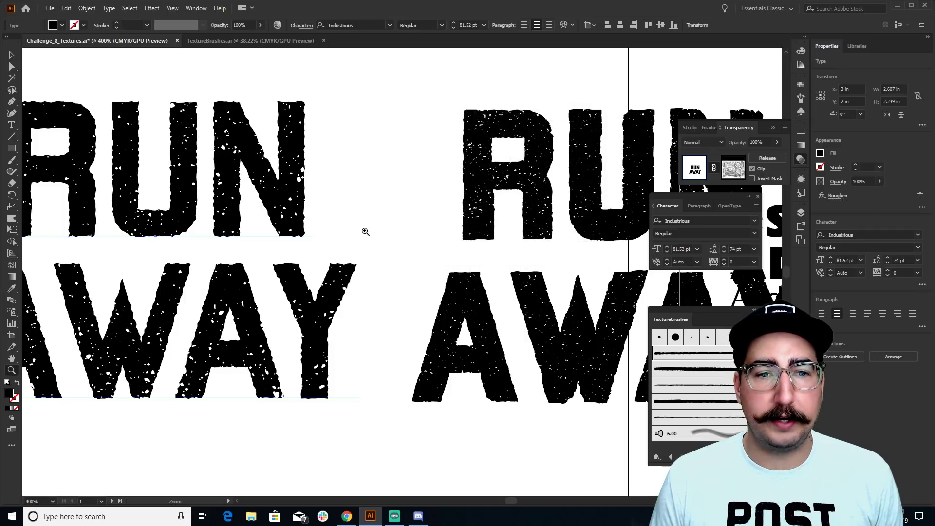
{"action": "left_click", "coordinate": [413, 219], "text": "ctrl"}
Zoom out and delete the IndustriousRough RUN AWAY copy
{"action": "left_click", "coordinate": [399, 274], "text": "alt"}
{"action": "left_click", "coordinate": [419, 258], "text": "alt"}
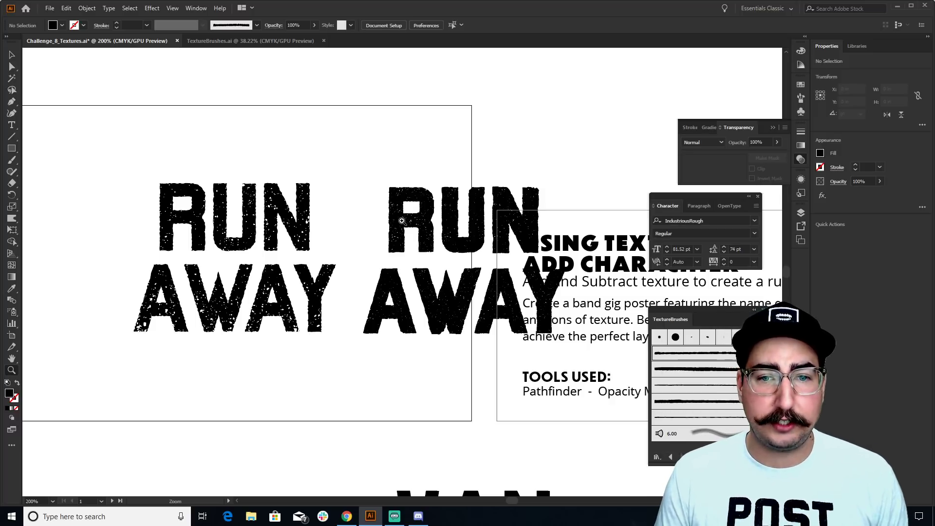
{"action": "left_click", "coordinate": [400, 194], "text": "ctrl"}
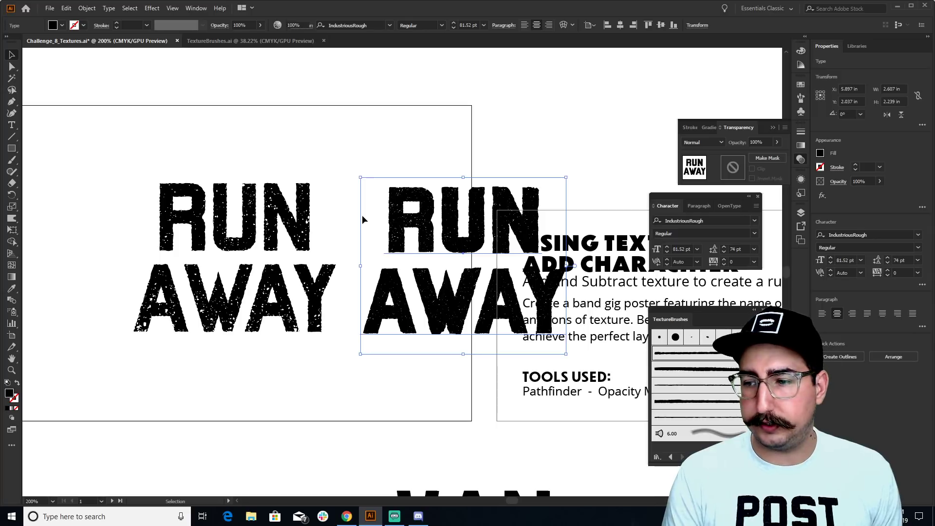
{"action": "key", "text": "Delete"}
{"action": "double_click", "coordinate": [250, 219]}
{"action": "key", "text": "ctrl+a"}
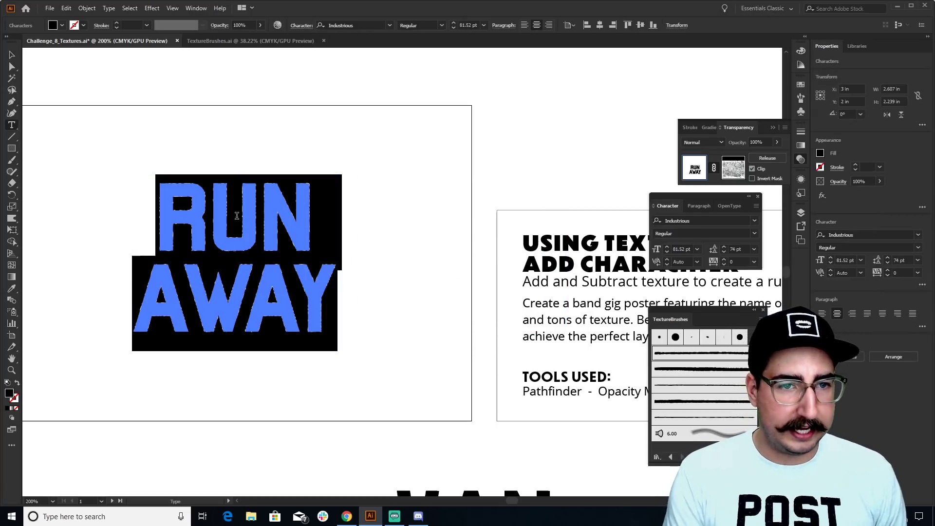
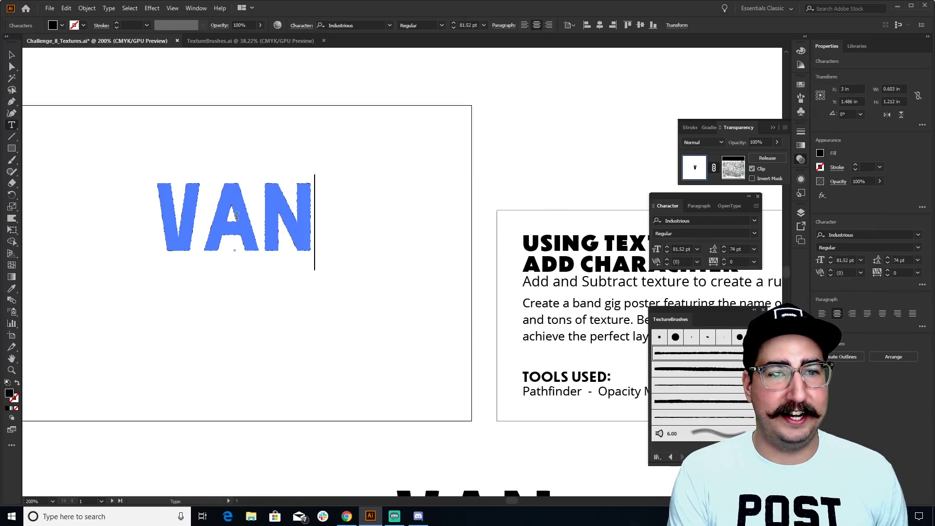
{"action": "key", "text": "Return"}
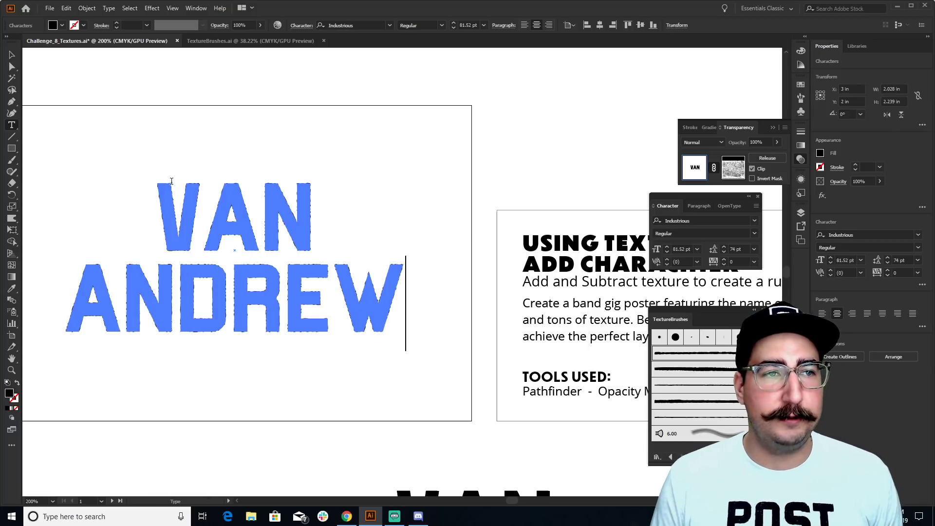
{"action": "key", "text": "Escape"}
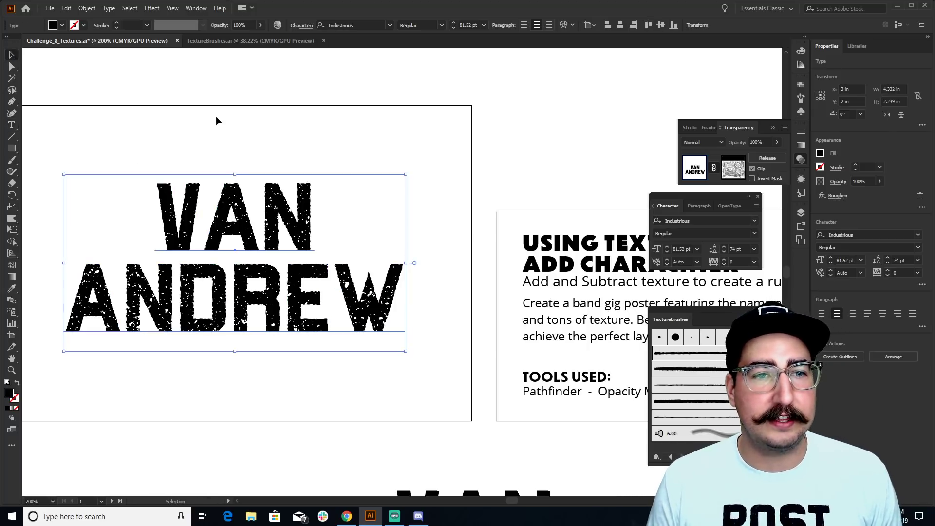
Zoom out to 150% and pan to the speckle textures, then drag a texture copy toward the poster
{"action": "left_click", "coordinate": [217, 119]}
{"action": "scroll", "coordinate": [258, 126], "scroll_direction": "left", "scroll_amount": 3}
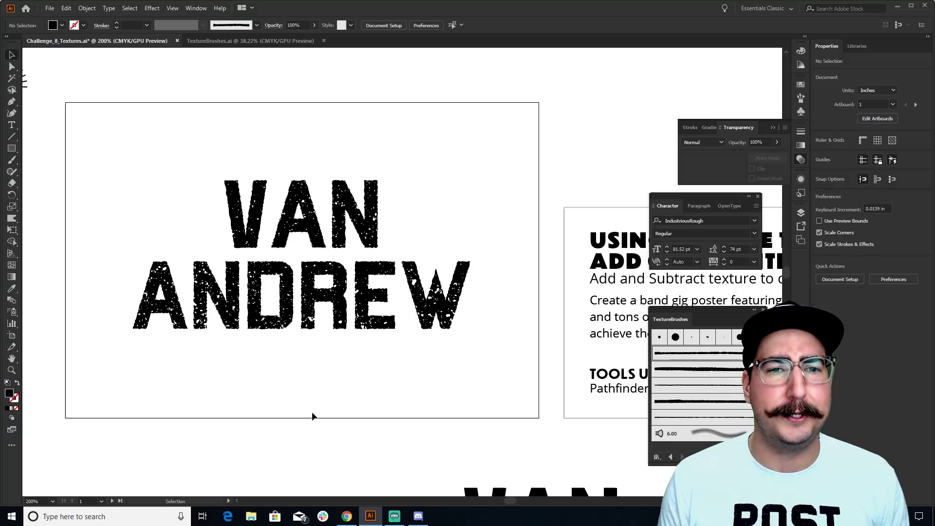
{"action": "key", "text": "z"}
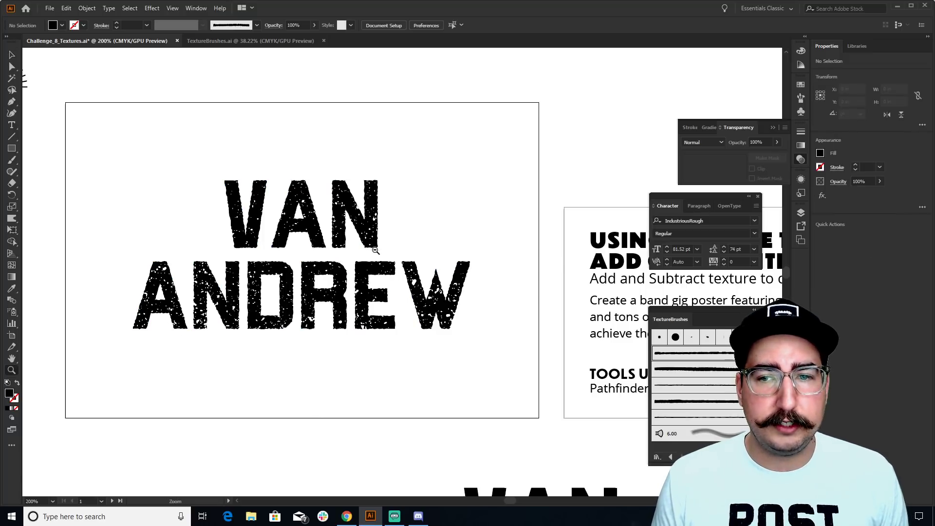
{"action": "left_click", "coordinate": [360, 247], "text": "alt"}
{"action": "left_click_drag", "start_coordinate": [404, 199], "coordinate": [600, 222]}
{"action": "key", "text": "v"}
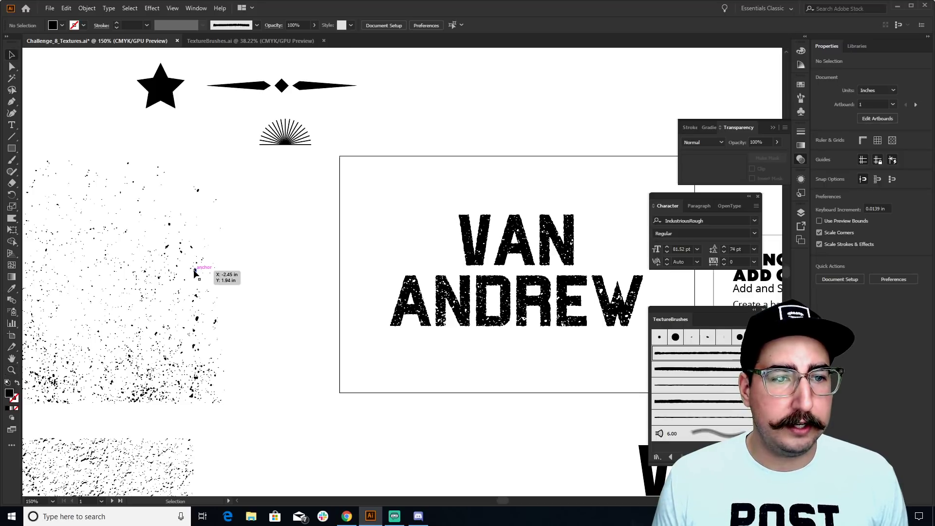
{"action": "left_click_drag", "start_coordinate": [195, 274], "coordinate": [405, 269]}
Place the speckle texture copy over the lettering and rotate it about 87 degrees
{"action": "left_click_drag", "start_coordinate": [528, 265], "coordinate": [530, 265]}
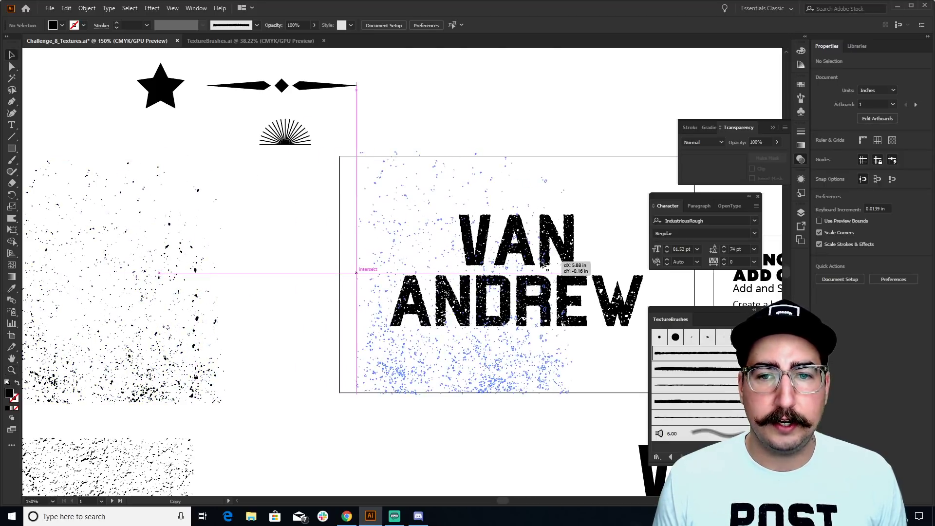
{"action": "key", "text": "r"}
{"action": "left_click_drag", "start_coordinate": [445, 171], "coordinate": [601, 199]}
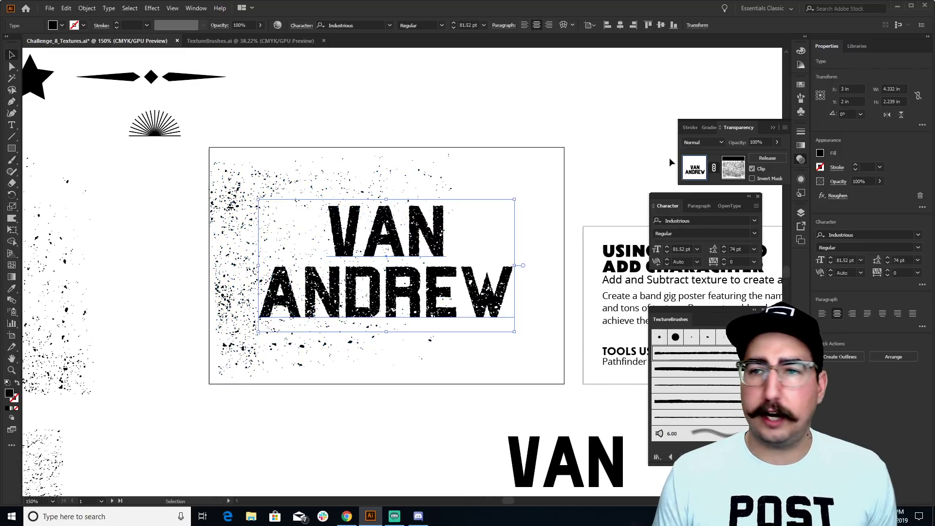
{"action": "left_click", "coordinate": [803, 85]}
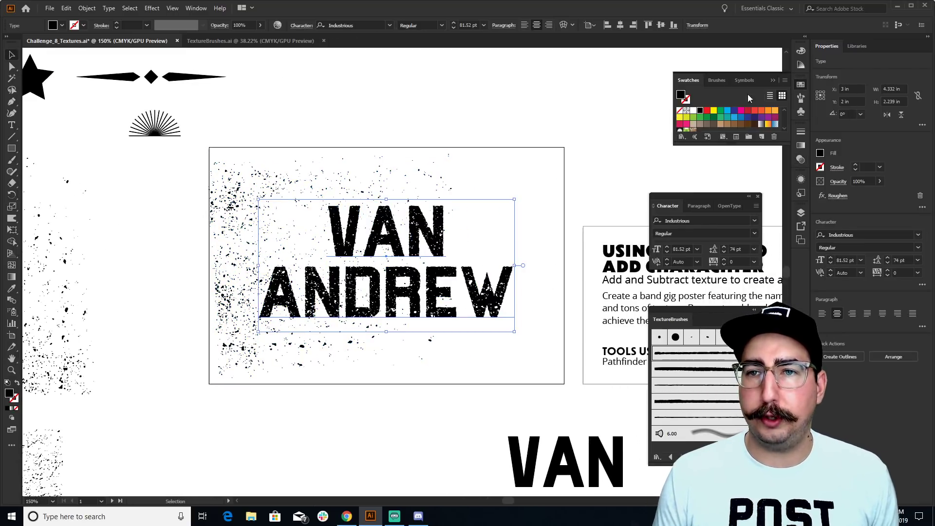
{"action": "left_click", "coordinate": [726, 114]}
{"action": "left_click", "coordinate": [472, 198]}
Add a slightly rotated spatter copy shifted right, then isolate the spatter group around the text
{"action": "scroll", "coordinate": [487, 199], "scroll_direction": "up", "scroll_amount": 1}
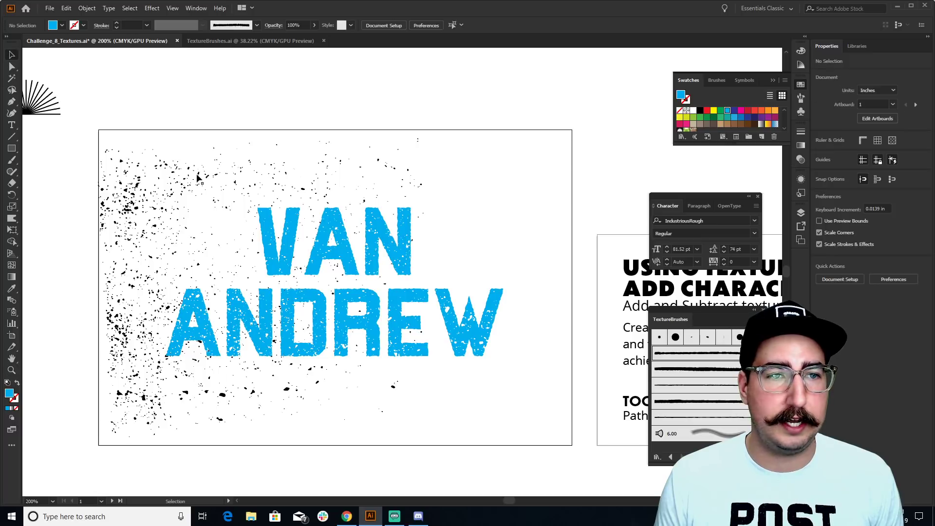
{"action": "left_click_drag", "start_coordinate": [196, 178], "coordinate": [236, 168]}
{"action": "key", "text": "r"}
{"action": "left_click_drag", "start_coordinate": [346, 94], "coordinate": [364, 468]}
{"action": "key", "text": "v"}
{"action": "left_click_drag", "start_coordinate": [455, 221], "coordinate": [541, 223]}
{"action": "left_click", "coordinate": [541, 223]}
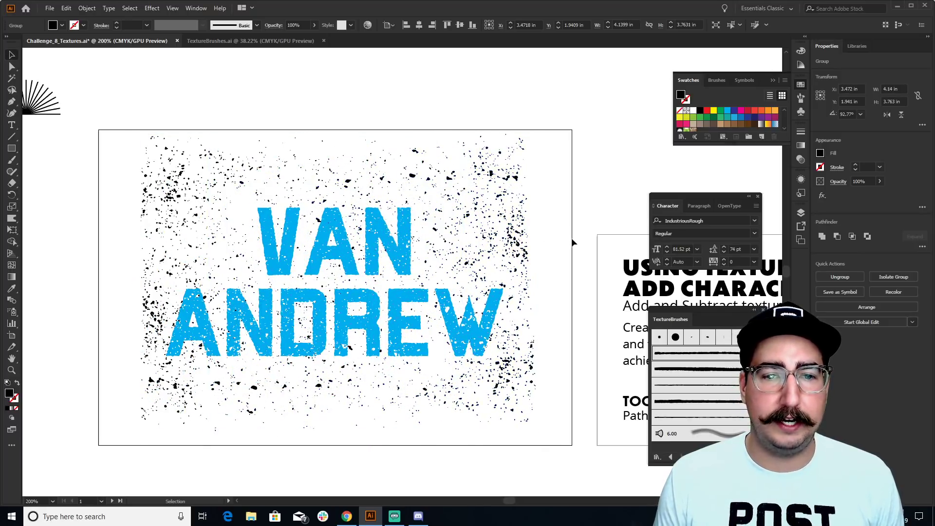
{"action": "left_click_drag", "start_coordinate": [551, 125], "coordinate": [219, 153]}
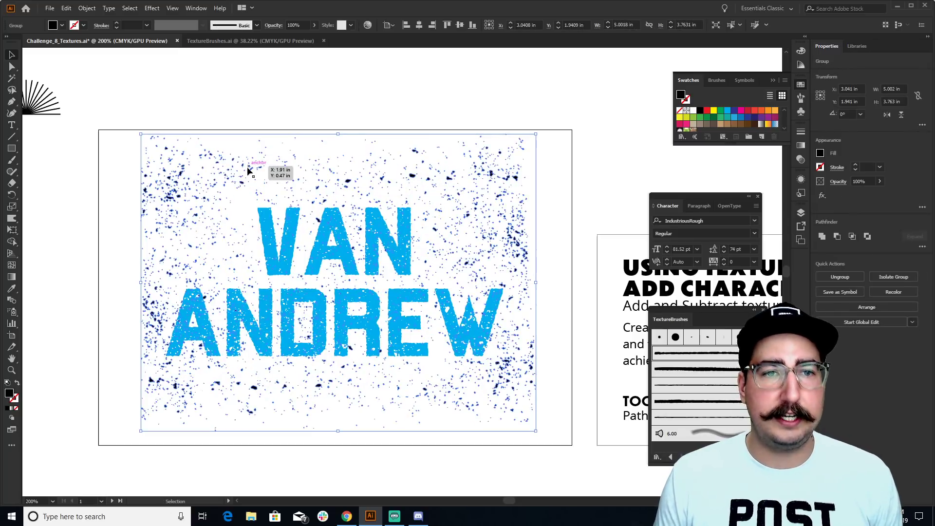
{"action": "double_click", "coordinate": [247, 167]}
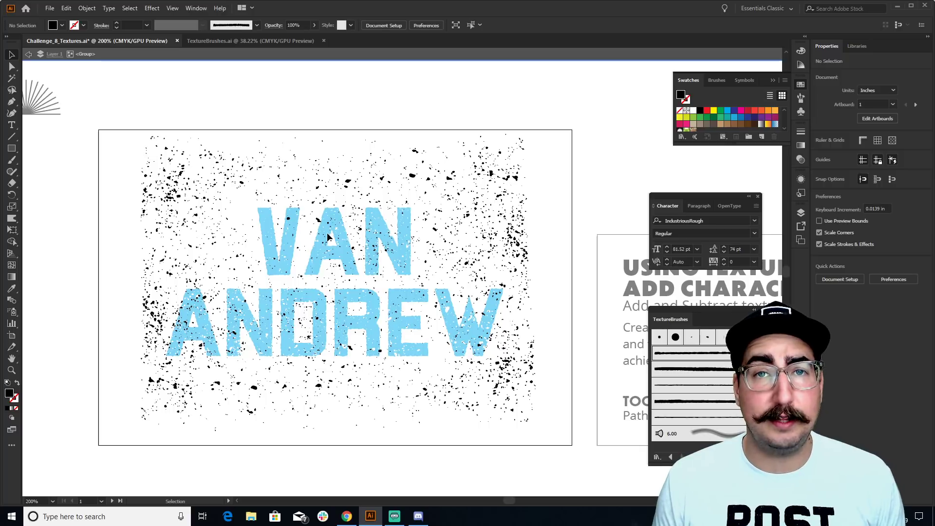
Lasso and delete the stray speckles above the text and below and beside ANDREW
{"action": "left_click", "coordinate": [12, 91]}
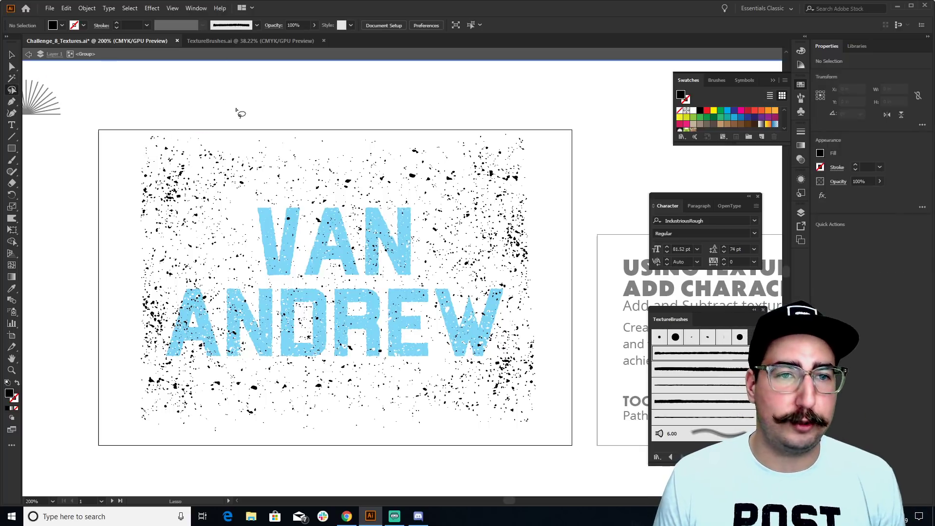
{"action": "mouse_move", "coordinate": [294, 196]}
{"action": "left_mouse_down"}
{"action": "mouse_move", "coordinate": [249, 200]}
{"action": "mouse_move", "coordinate": [252, 276]}
{"action": "mouse_move", "coordinate": [159, 285]}
{"action": "mouse_move", "coordinate": [118, 267]}
{"action": "mouse_move", "coordinate": [106, 188]}
{"action": "mouse_move", "coordinate": [114, 132]}
{"action": "mouse_move", "coordinate": [182, 106]}
{"action": "mouse_move", "coordinate": [279, 122]}
{"action": "mouse_move", "coordinate": [530, 112]}
{"action": "mouse_move", "coordinate": [574, 141]}
{"action": "mouse_move", "coordinate": [570, 221]}
{"action": "mouse_move", "coordinate": [553, 271]}
{"action": "mouse_move", "coordinate": [419, 273]}
{"action": "mouse_move", "coordinate": [414, 200]}
{"action": "mouse_move", "coordinate": [312, 200]}
{"action": "left_mouse_up"}
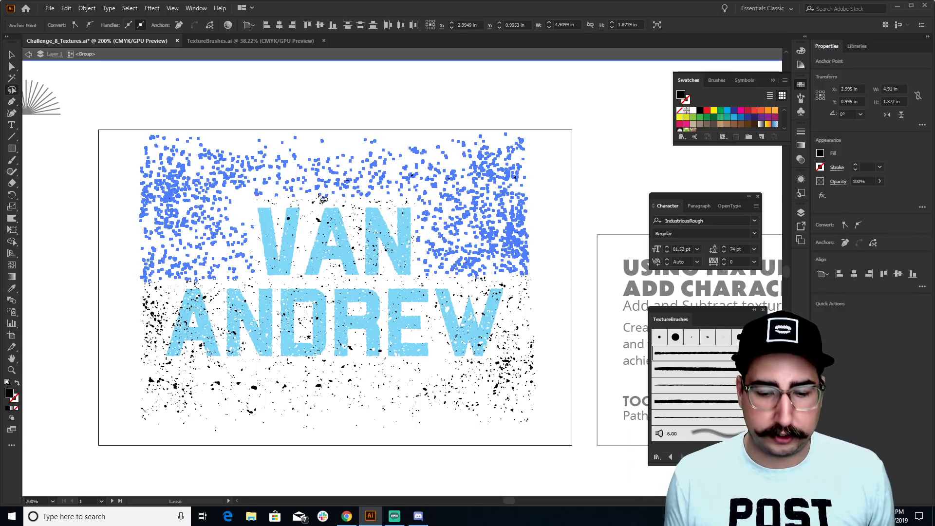
{"action": "key", "text": "Delete"}
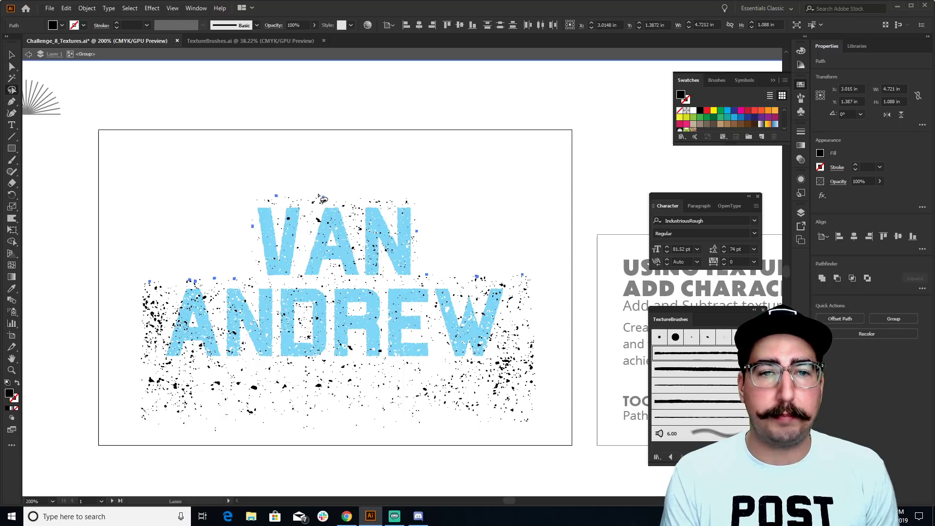
{"action": "key", "text": "ctrl+shift+a"}
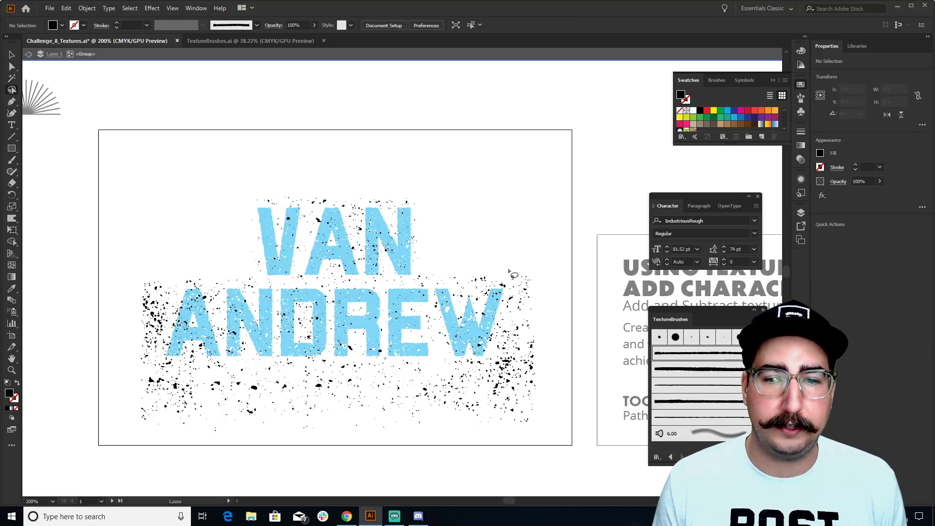
{"action": "mouse_move", "coordinate": [508, 270]}
{"action": "left_mouse_down"}
{"action": "mouse_move", "coordinate": [506, 370]}
{"action": "mouse_move", "coordinate": [160, 371]}
{"action": "mouse_move", "coordinate": [158, 264]}
{"action": "mouse_move", "coordinate": [97, 288]}
{"action": "mouse_move", "coordinate": [97, 473]}
{"action": "mouse_move", "coordinate": [552, 450]}
{"action": "mouse_move", "coordinate": [579, 403]}
{"action": "mouse_move", "coordinate": [564, 241]}
{"action": "mouse_move", "coordinate": [544, 242]}
{"action": "left_mouse_up"}
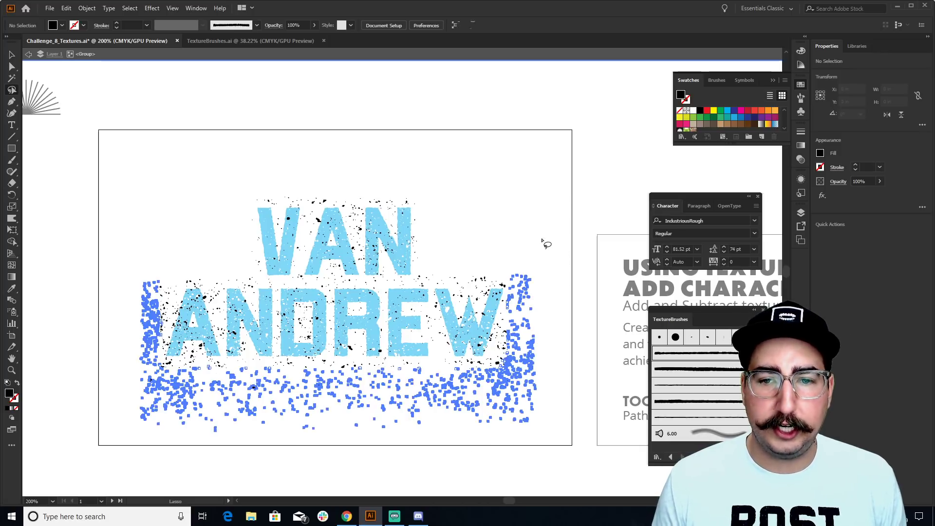
{"action": "key", "text": "Delete"}
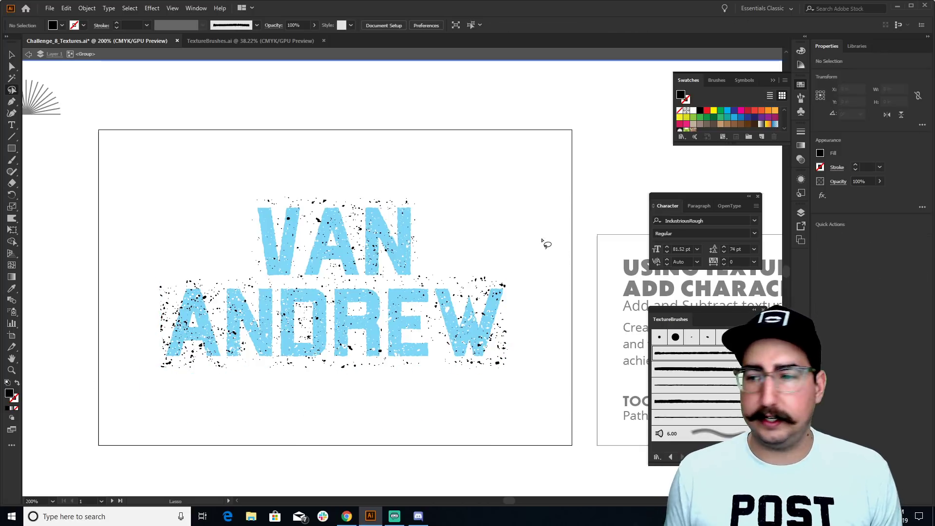
{"action": "key", "text": "v"}
{"action": "double_click", "coordinate": [503, 229]}
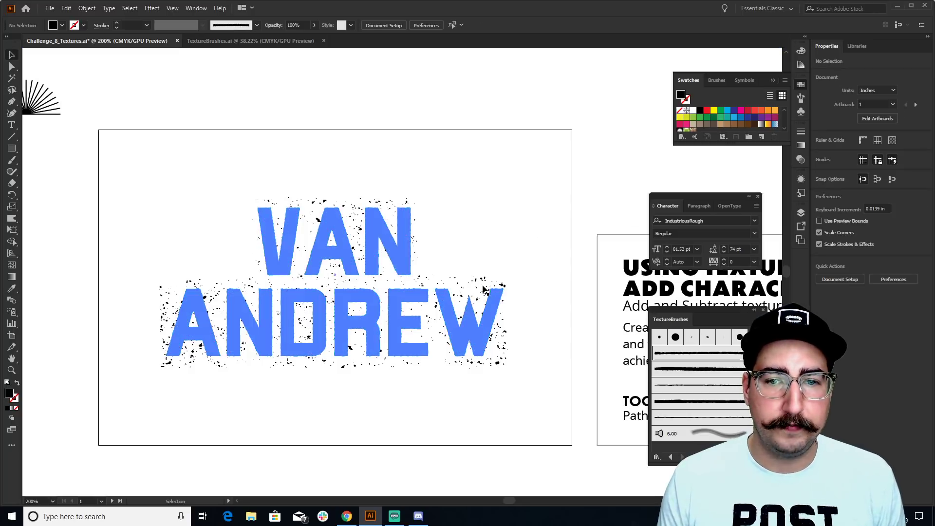
{"action": "left_click", "coordinate": [476, 281]}
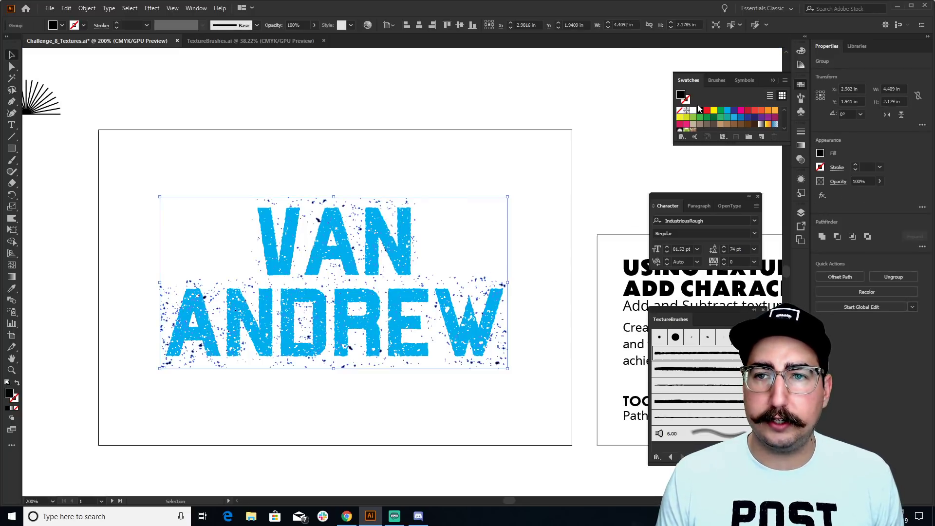
{"action": "left_click", "coordinate": [727, 112]}
{"action": "left_click", "coordinate": [570, 117]}
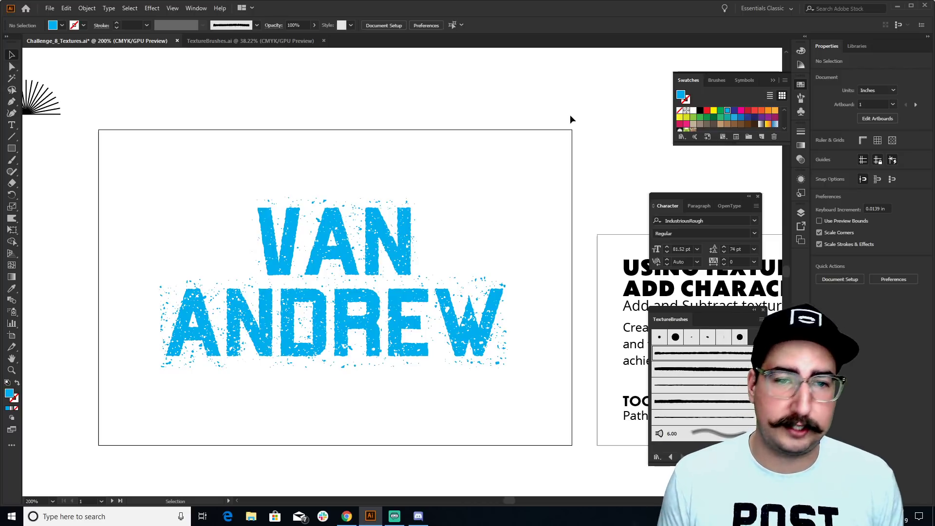
{"action": "key", "text": "z"}
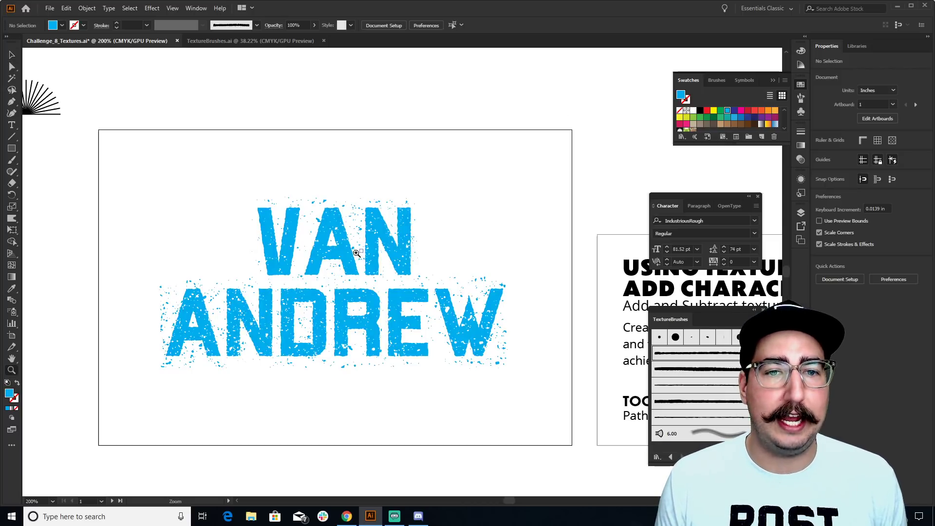
{"action": "key", "text": "ctrl+minus"}
Bring the sunburst to front, enlarge it about 460%, move it above VAN and fill it yellow
{"action": "key", "text": "v"}
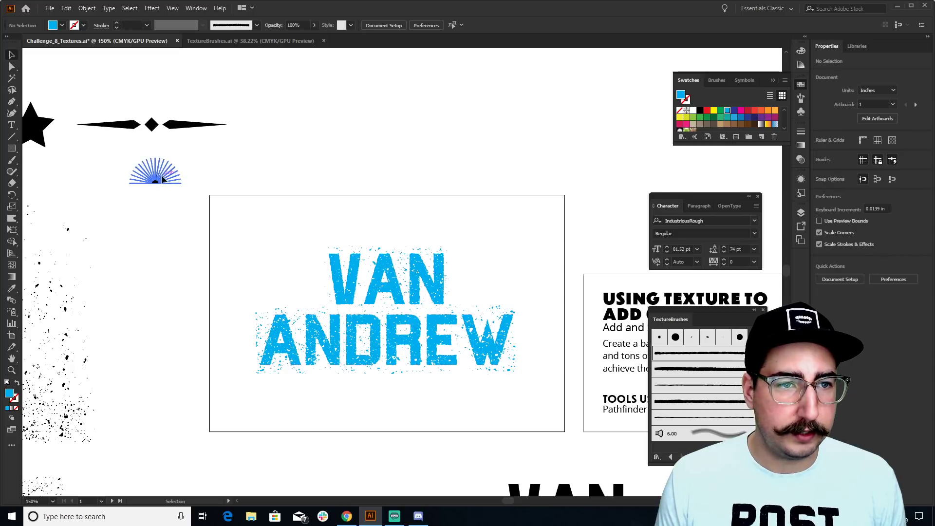
{"action": "left_click", "coordinate": [161, 174]}
{"action": "key", "text": "z"}
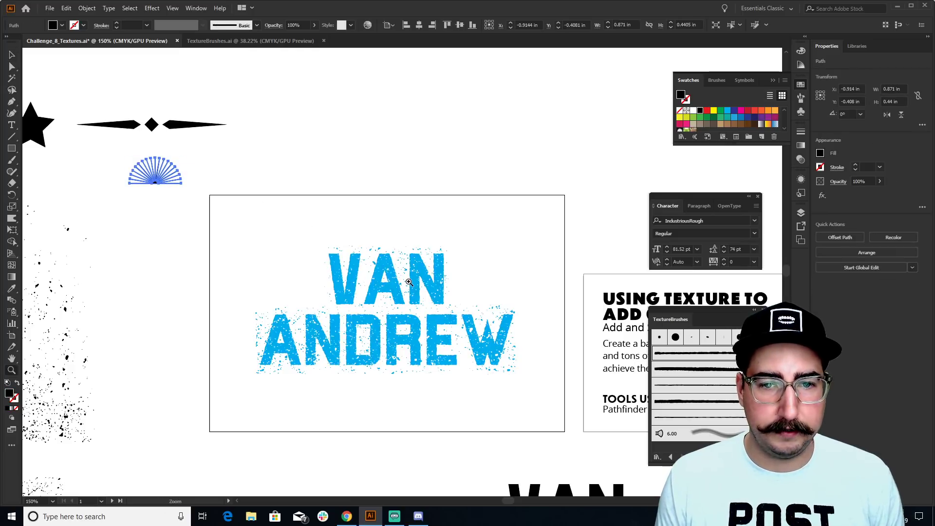
{"action": "left_click", "coordinate": [394, 282]}
{"action": "left_click", "coordinate": [387, 288]}
{"action": "key", "text": "ctrl+shift+bracketright"}
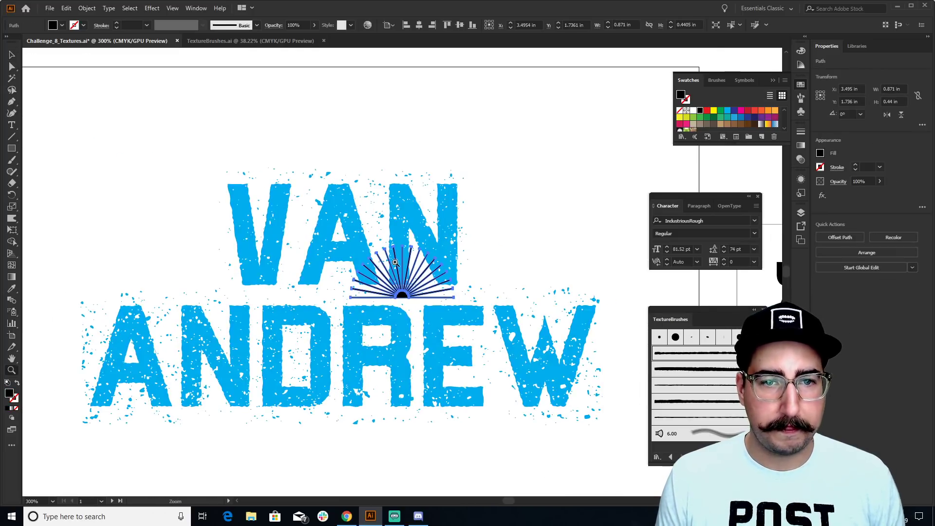
{"action": "key", "text": "s"}
{"action": "left_click_drag", "start_coordinate": [549, 349], "coordinate": [556, 168]}
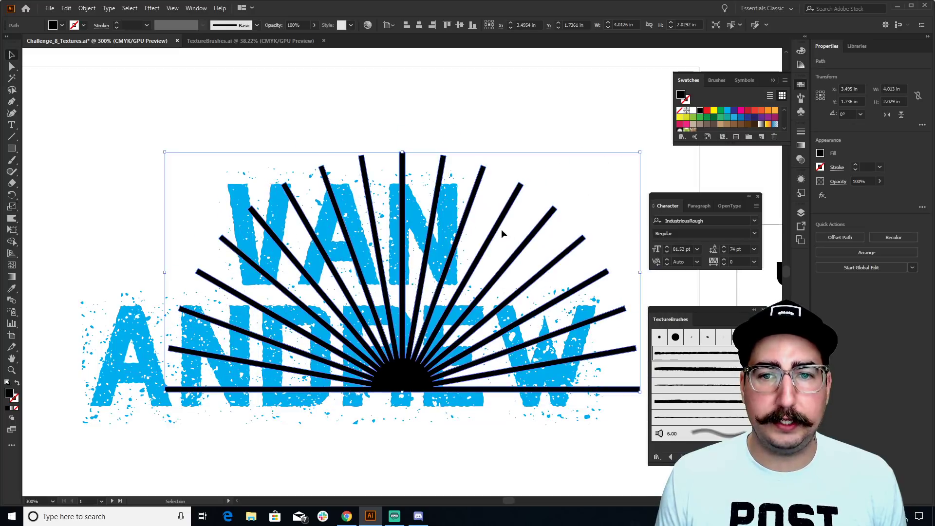
{"action": "key", "text": "v"}
{"action": "left_click_drag", "start_coordinate": [490, 220], "coordinate": [431, 123]}
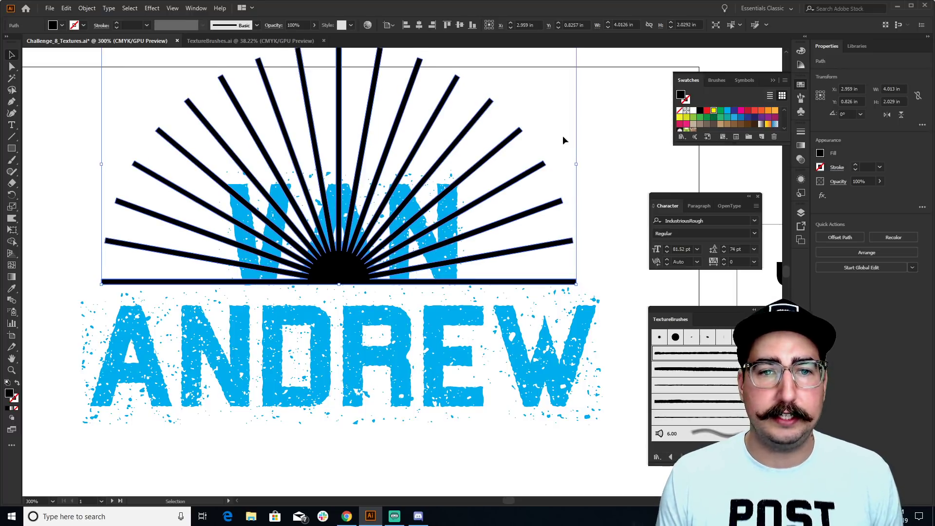
{"action": "left_click", "coordinate": [590, 130]}
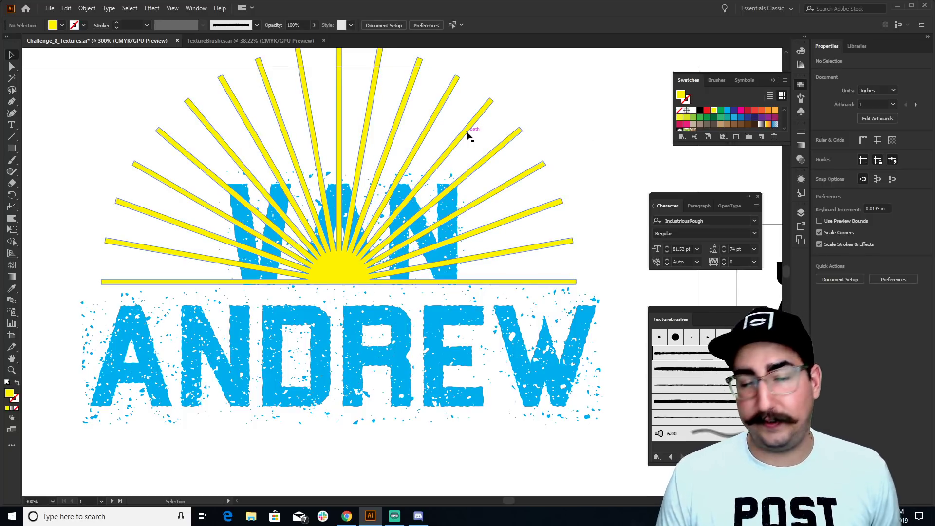
Set the sunburst's blend mode to Multiply in the Transparency panel
{"action": "left_click", "coordinate": [464, 134]}
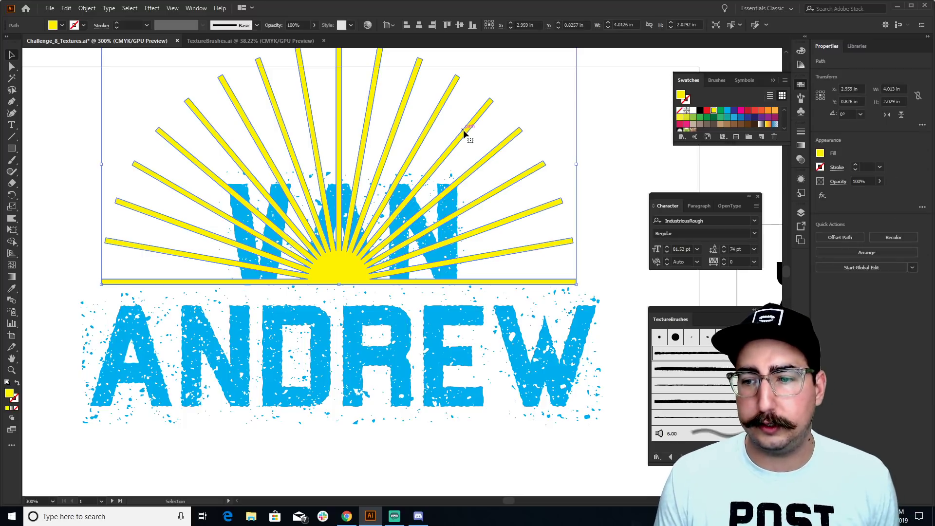
{"action": "left_click", "coordinate": [801, 159]}
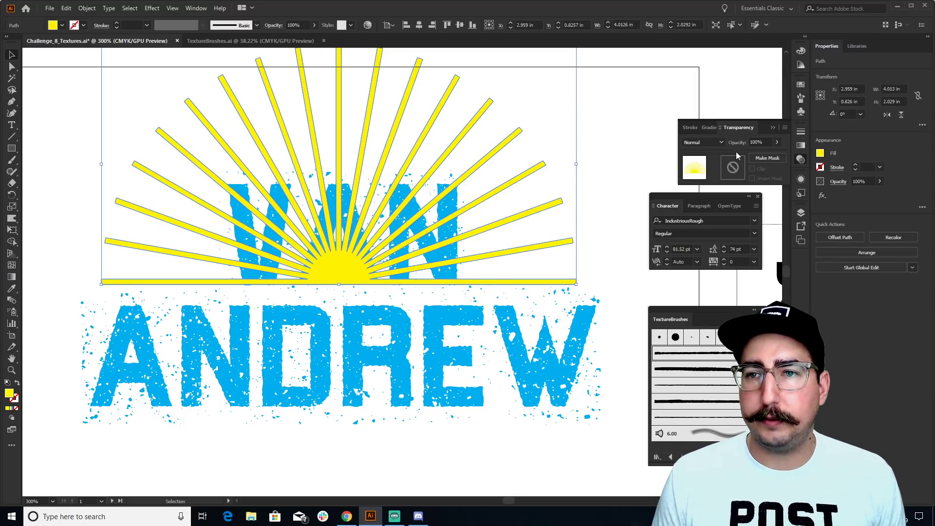
{"action": "left_click", "coordinate": [703, 142]}
{"action": "left_click", "coordinate": [711, 177]}
{"action": "left_click", "coordinate": [605, 139]}
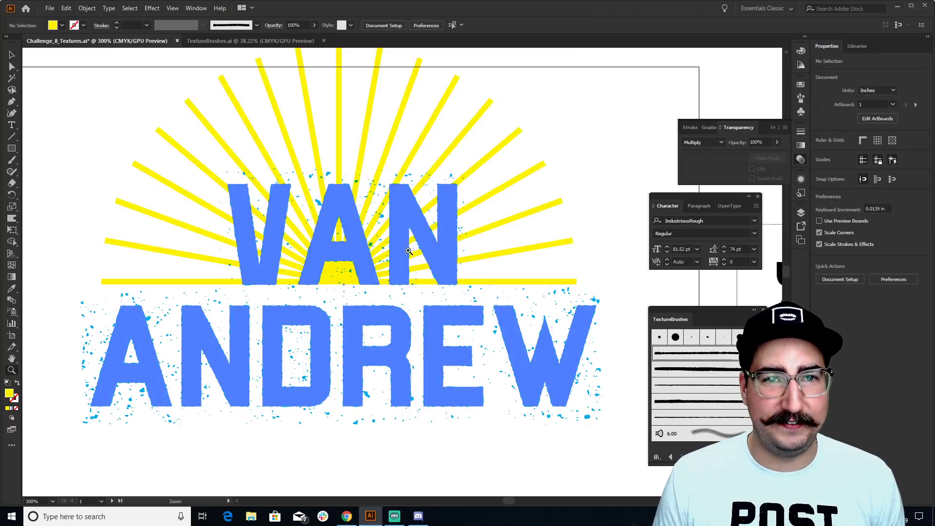
{"action": "key", "text": "ctrl+minus"}
{"action": "left_click_drag", "start_coordinate": [545, 131], "coordinate": [199, 391]}
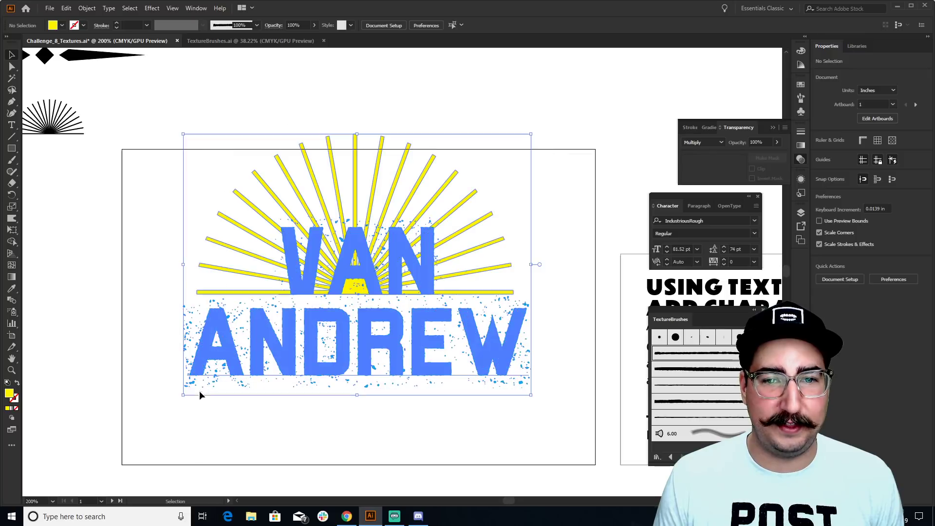
{"action": "left_click_drag", "start_coordinate": [407, 276], "coordinate": [407, 298]}
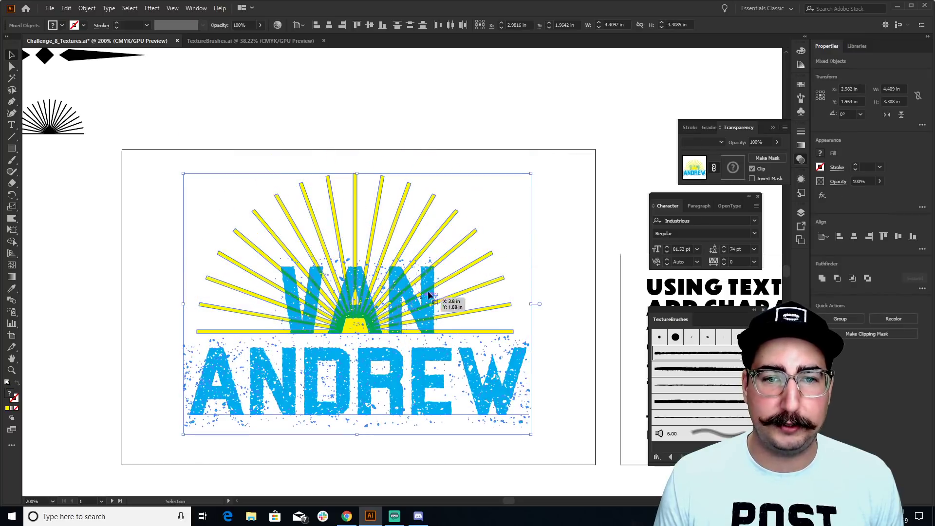
{"action": "left_click", "coordinate": [544, 203]}
{"action": "left_click", "coordinate": [390, 259]}
{"action": "left_click_drag", "start_coordinate": [397, 210], "coordinate": [371, 175]}
{"action": "key", "text": "v"}
{"action": "left_click", "coordinate": [355, 153]}
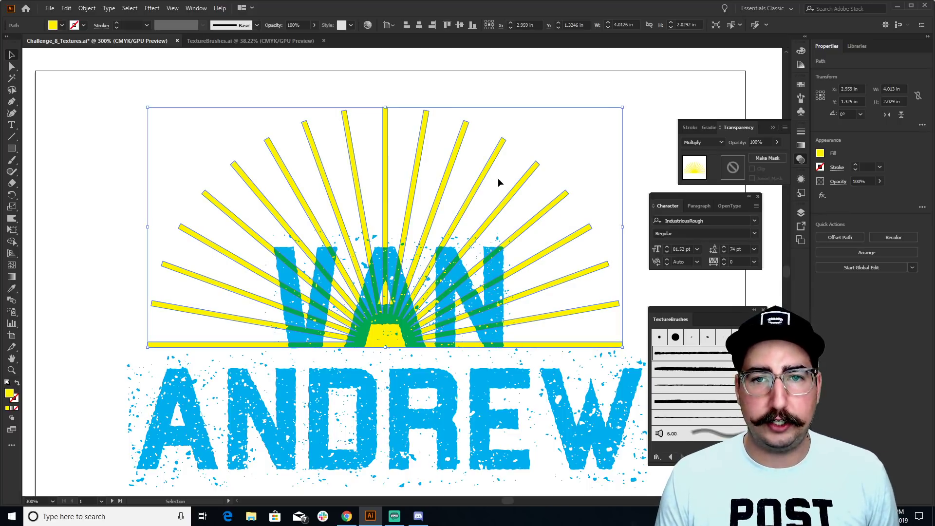
Stroke the sunburst rays with the rough texture brush from the Brush Definition list
{"action": "left_click", "coordinate": [698, 416]}
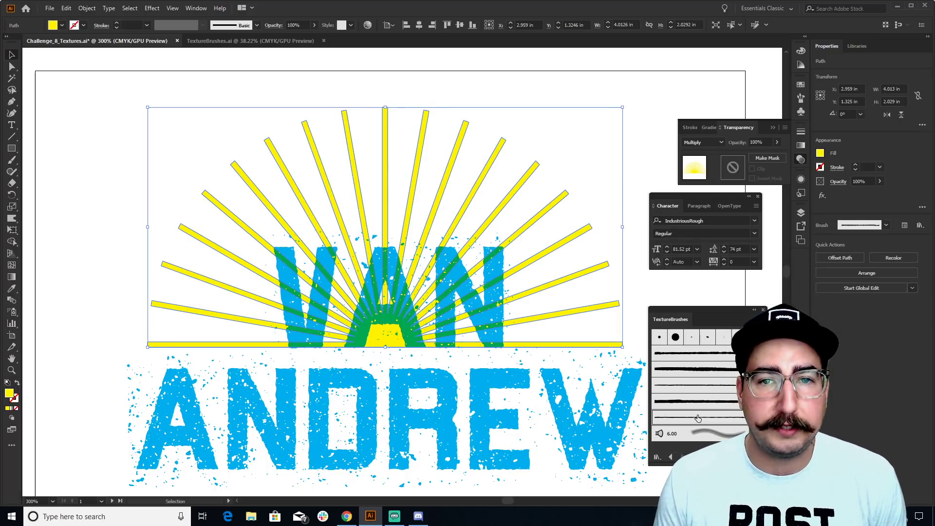
{"action": "left_click", "coordinate": [707, 401]}
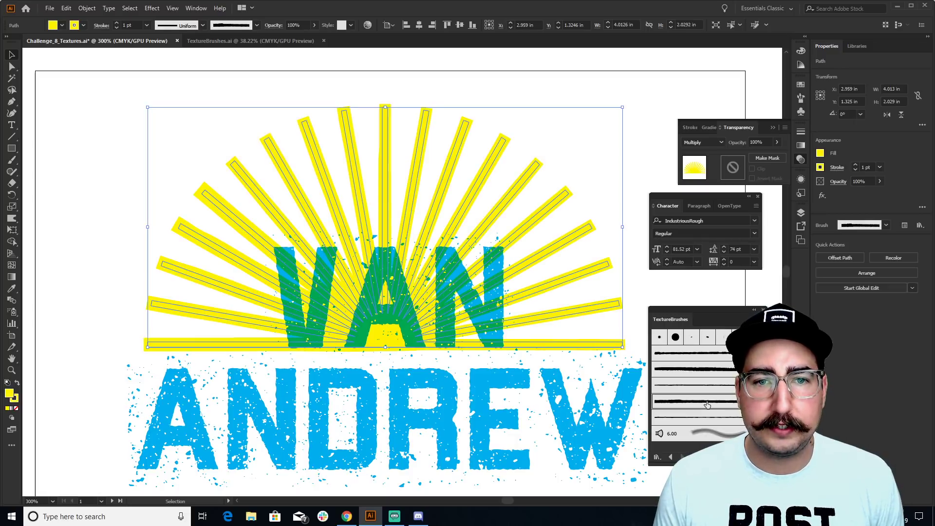
{"action": "left_click", "coordinate": [695, 368]}
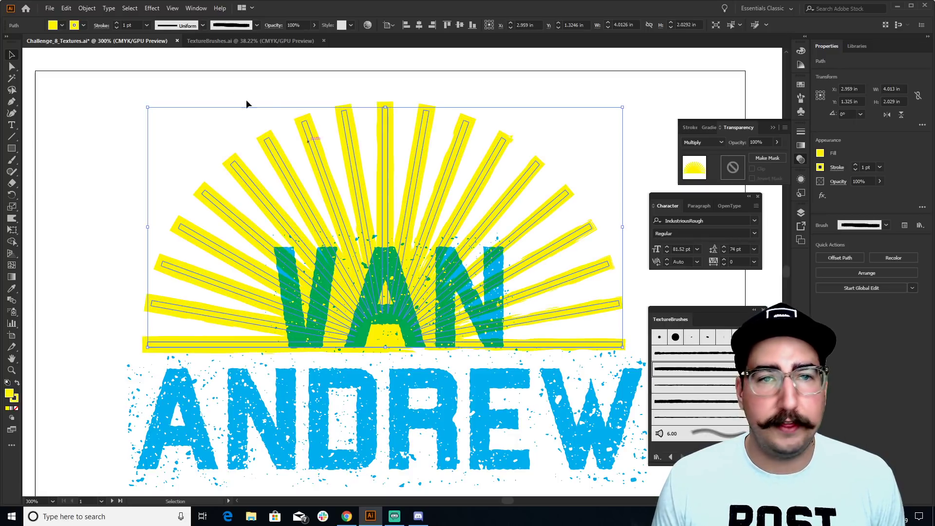
{"action": "left_click", "coordinate": [256, 25]}
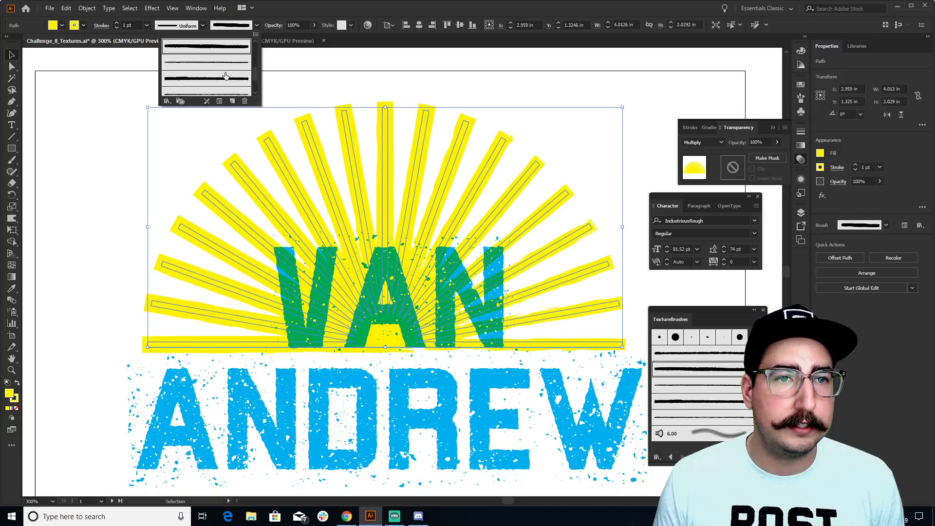
{"action": "scroll", "coordinate": [226, 76], "scroll_direction": "up", "scroll_amount": 2}
{"action": "left_click", "coordinate": [199, 90]}
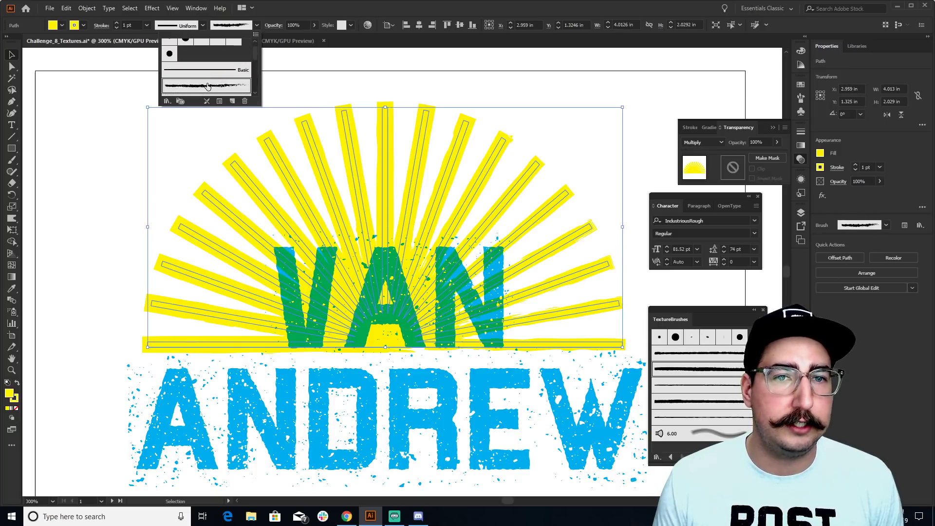
{"action": "left_click", "coordinate": [369, 84]}
{"action": "left_click", "coordinate": [354, 84]}
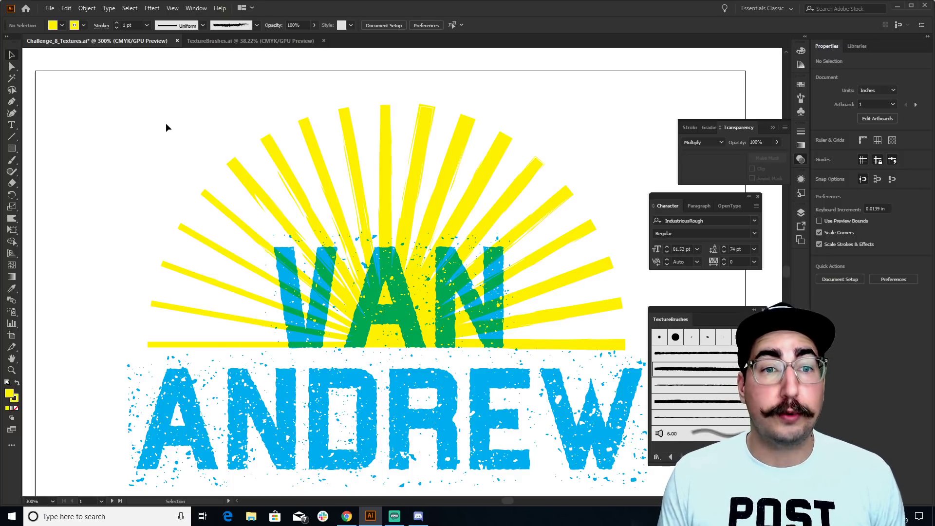
{"action": "key", "text": "alt+Tab"}
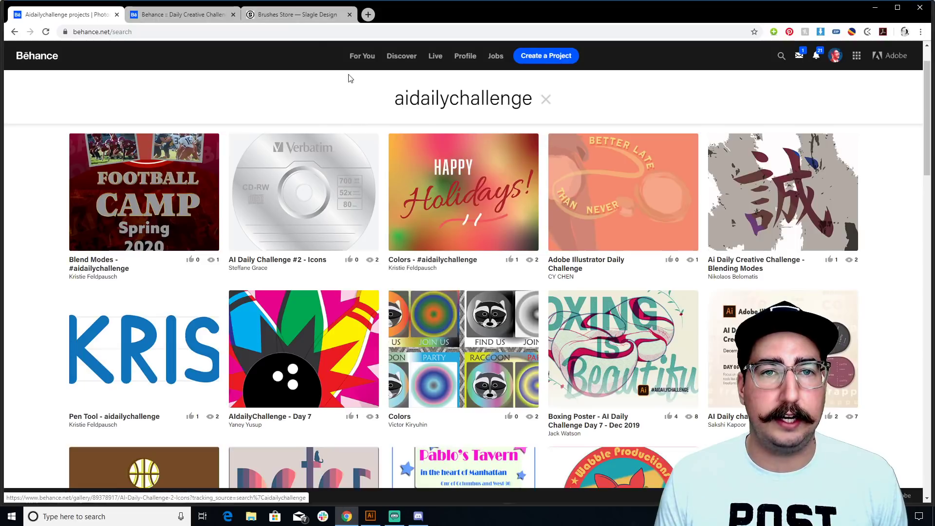
{"action": "left_click", "coordinate": [291, 20]}
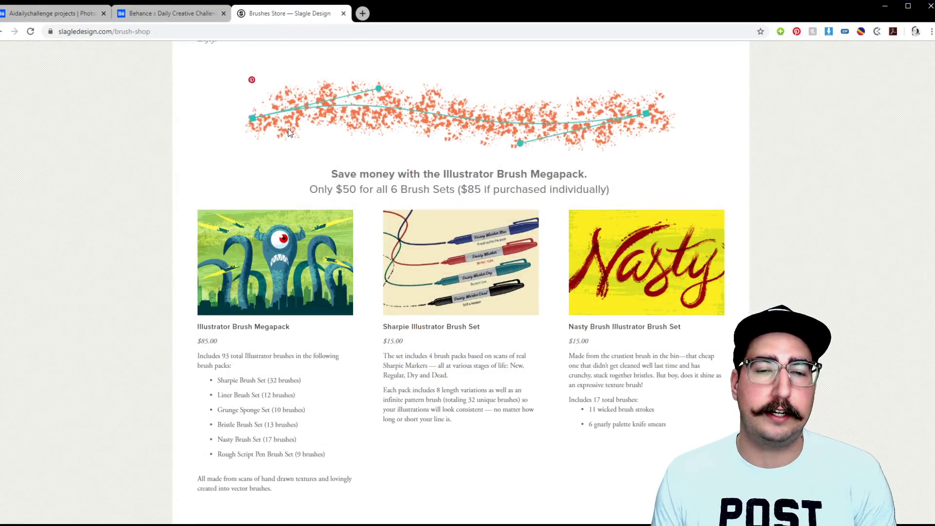
{"action": "scroll", "coordinate": [303, 191], "scroll_direction": "up", "scroll_amount": 7}
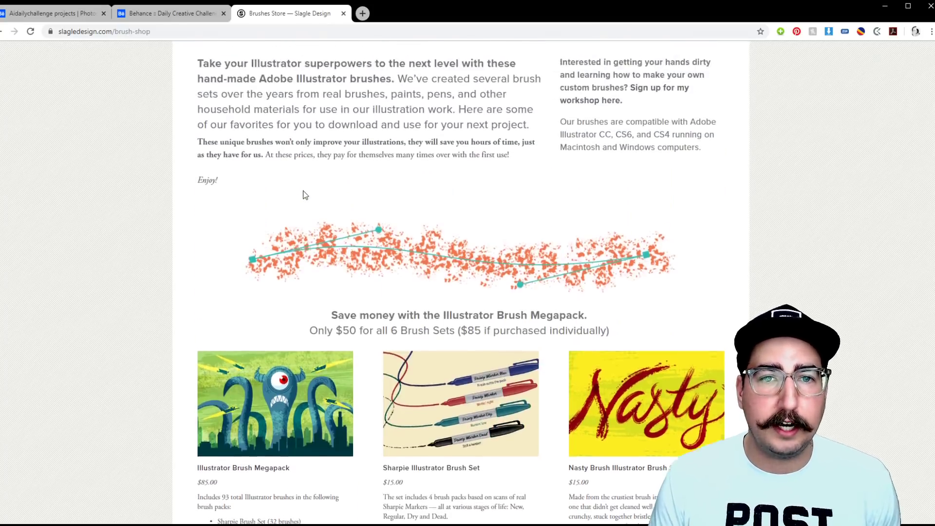
{"action": "scroll", "coordinate": [303, 195], "scroll_direction": "up", "scroll_amount": 3}
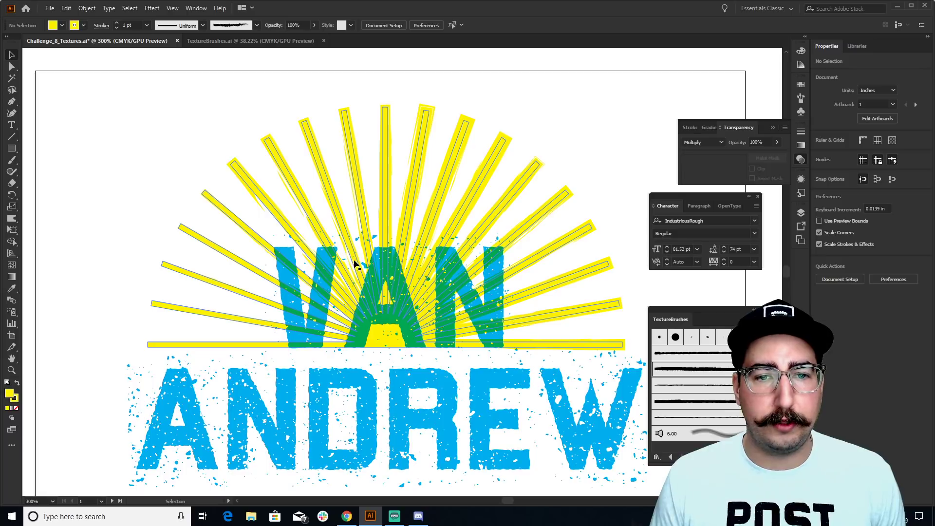
{"action": "key", "text": "z"}
{"action": "left_click", "coordinate": [375, 268], "text": "alt"}
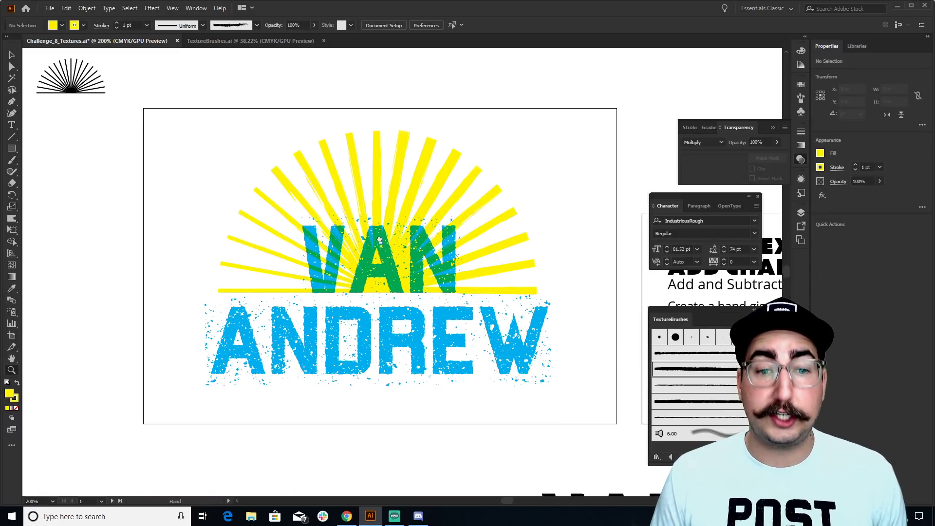
Paste a copy of the black pasteboard star onto the A of ANDREW
{"action": "scroll", "coordinate": [422, 348], "scroll_direction": "left", "scroll_amount": 5}
{"action": "scroll", "coordinate": [421, 348], "scroll_direction": "up", "scroll_amount": 3}
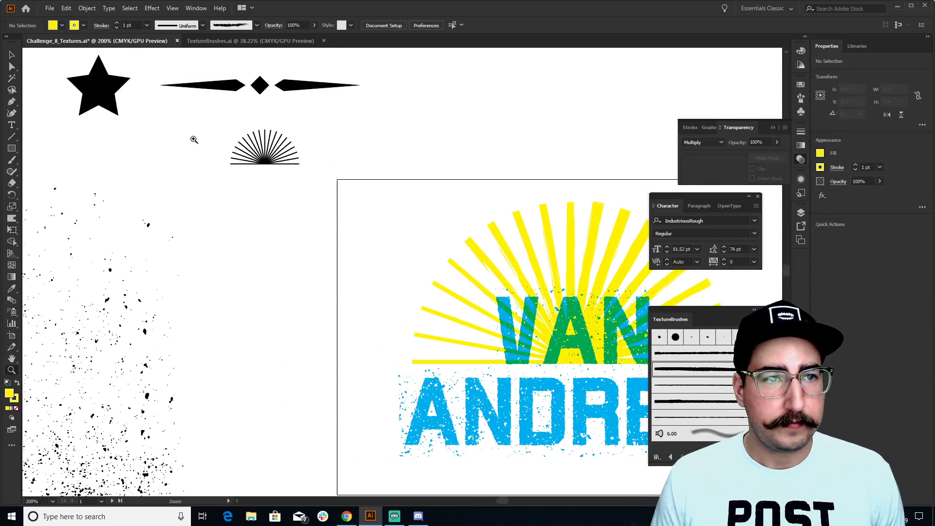
{"action": "key", "text": "v"}
{"action": "left_click", "coordinate": [104, 94]}
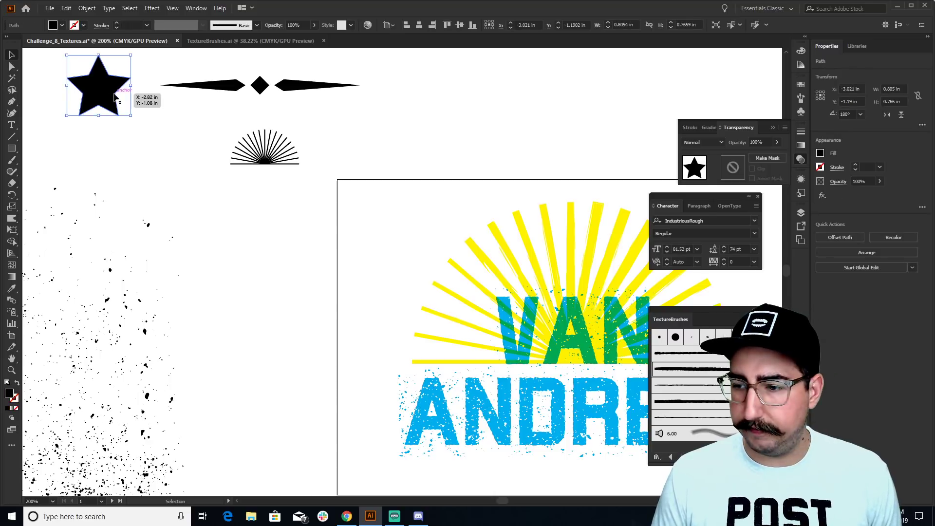
{"action": "scroll", "coordinate": [284, 162], "scroll_direction": "down", "scroll_amount": 3}
{"action": "scroll", "coordinate": [284, 163], "scroll_direction": "right", "scroll_amount": 4}
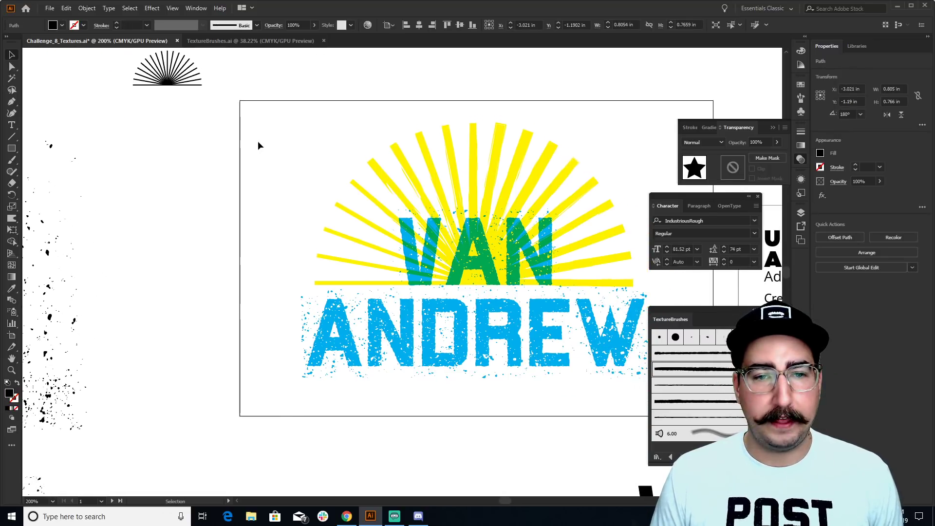
{"action": "key", "text": "ctrl+v"}
{"action": "left_click_drag", "start_coordinate": [405, 281], "coordinate": [344, 333]}
Fill the star red from Swatches and nudge it into place over the A
{"action": "key", "text": "z"}
{"action": "left_click", "coordinate": [333, 360]}
{"action": "left_click", "coordinate": [404, 265]}
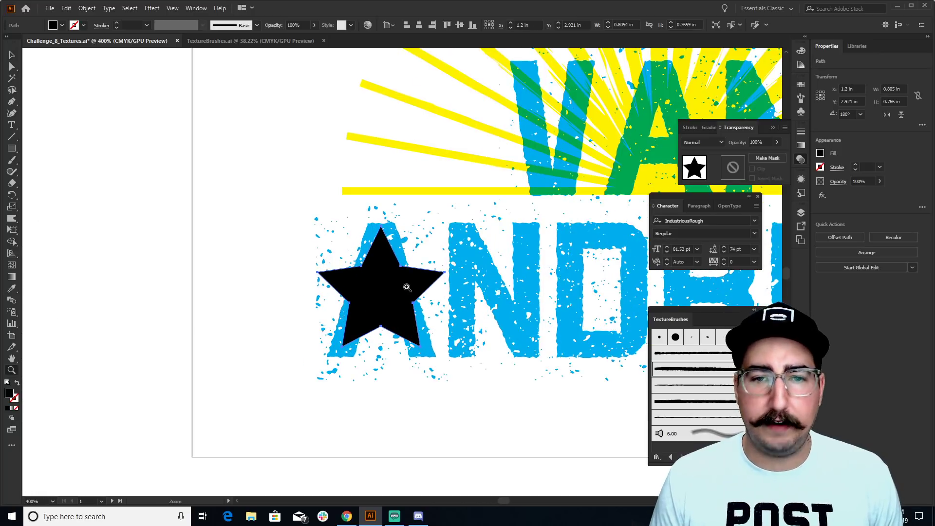
{"action": "left_click_drag", "start_coordinate": [407, 287], "coordinate": [347, 276]}
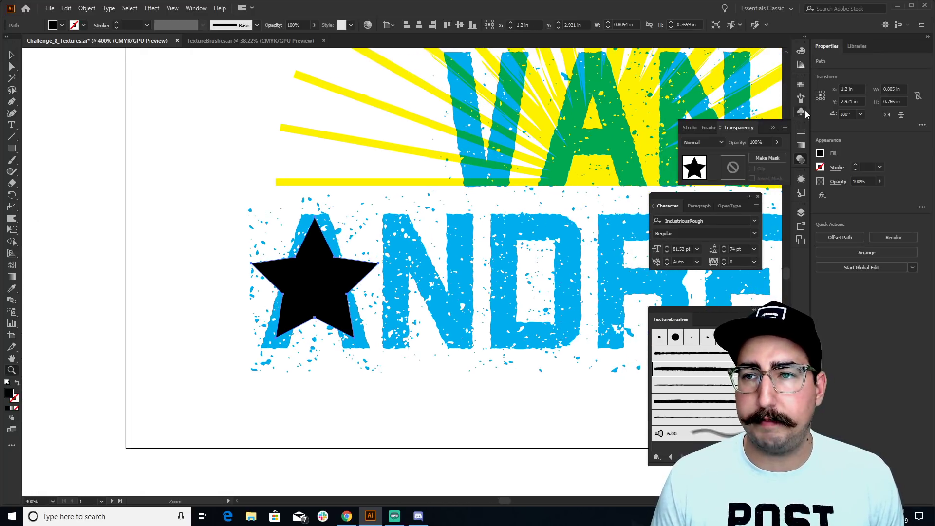
{"action": "left_click", "coordinate": [800, 84]}
{"action": "left_click", "coordinate": [707, 111]}
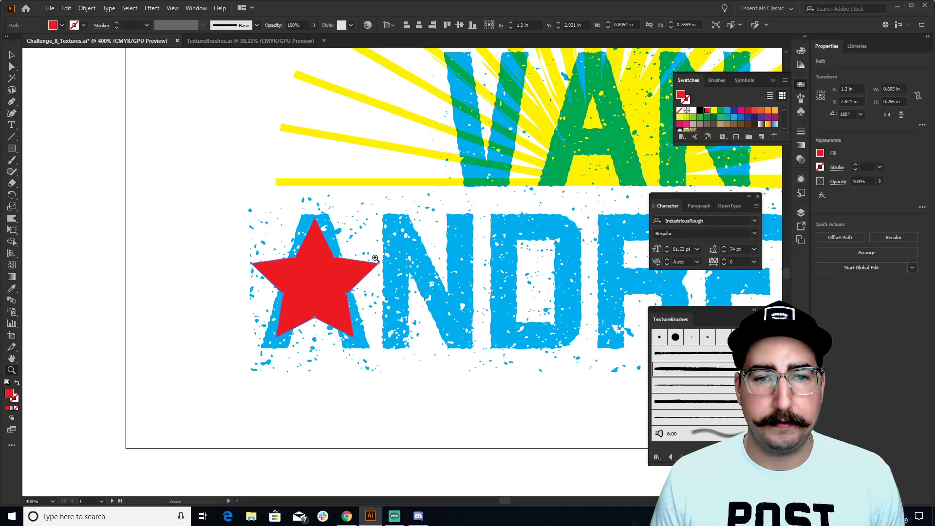
{"action": "key", "text": "v"}
{"action": "left_click", "coordinate": [204, 220]}
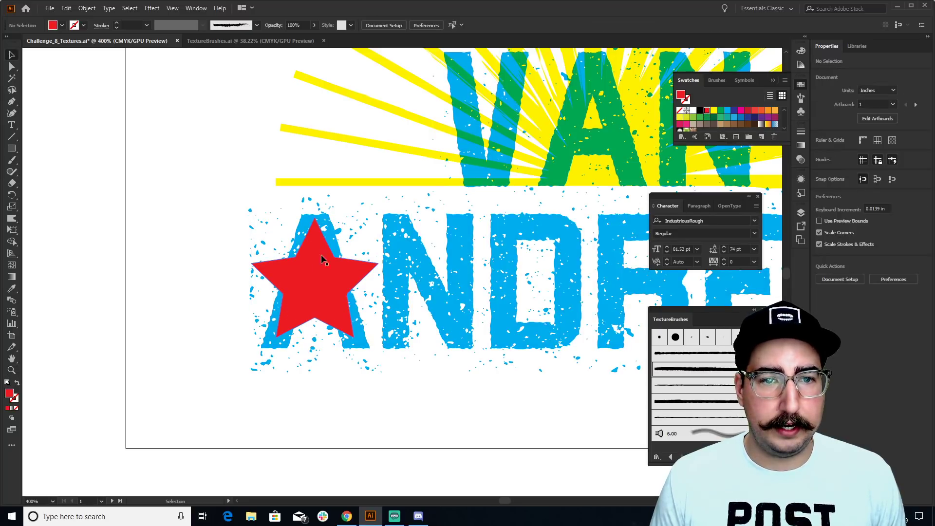
{"action": "left_click_drag", "start_coordinate": [321, 273], "coordinate": [320, 286]}
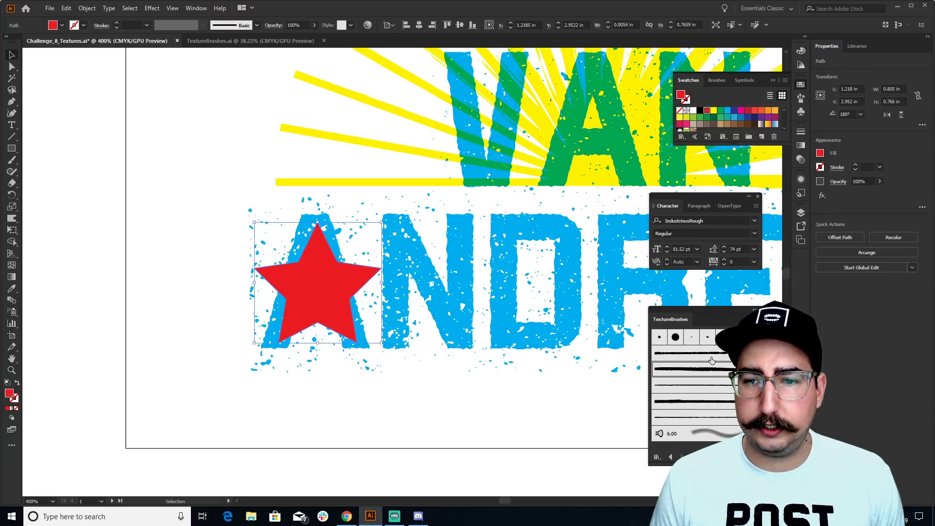
Give the star a rough texture brush stroke and shrink it slightly about its centre
{"action": "left_click", "coordinate": [711, 359]}
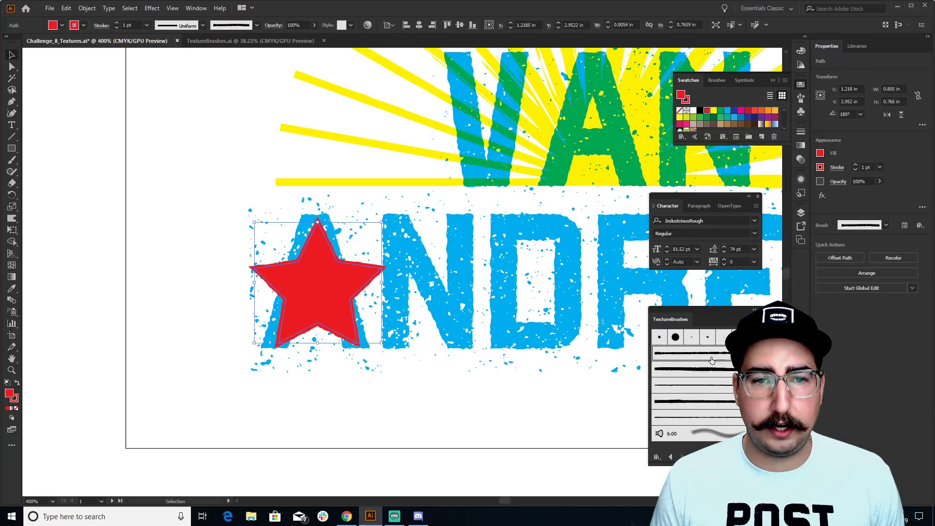
{"action": "left_click", "coordinate": [687, 369]}
{"action": "key", "text": "s"}
{"action": "mouse_move", "coordinate": [512, 119]}
{"action": "left_mouse_down"}
{"action": "mouse_move", "coordinate": [452, 149]}
{"action": "mouse_move", "coordinate": [512, 149]}
{"action": "left_mouse_up"}
{"action": "key", "text": "v"}
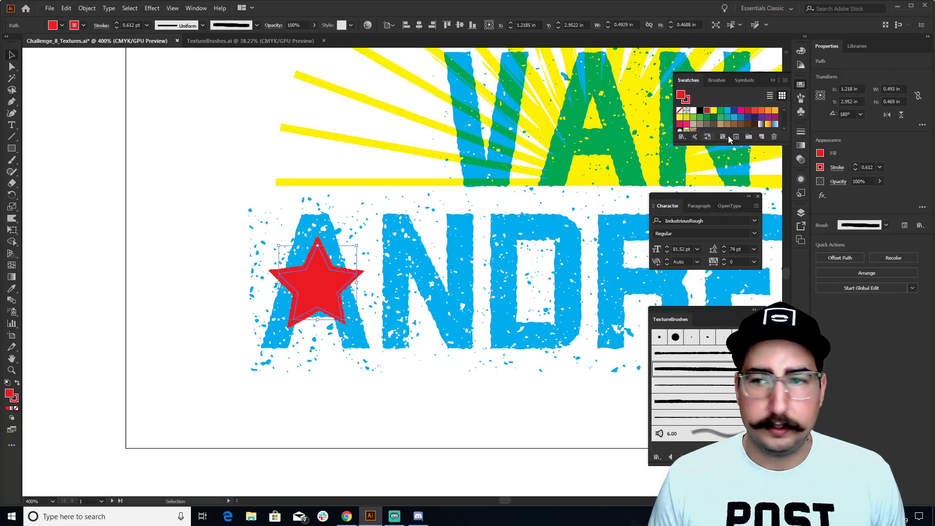
Set the star's blend mode to Multiply and nudge it slightly
{"action": "left_click", "coordinate": [801, 161]}
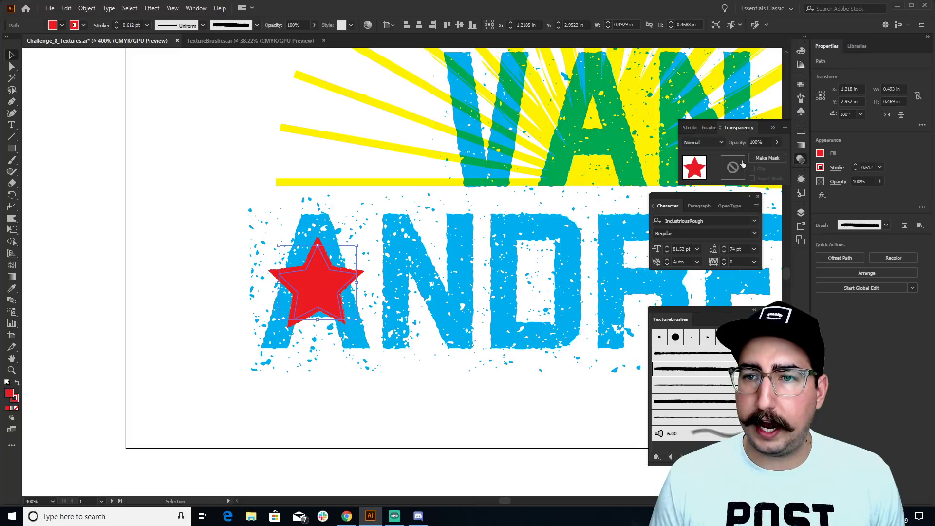
{"action": "left_click", "coordinate": [710, 141]}
{"action": "left_click", "coordinate": [701, 176]}
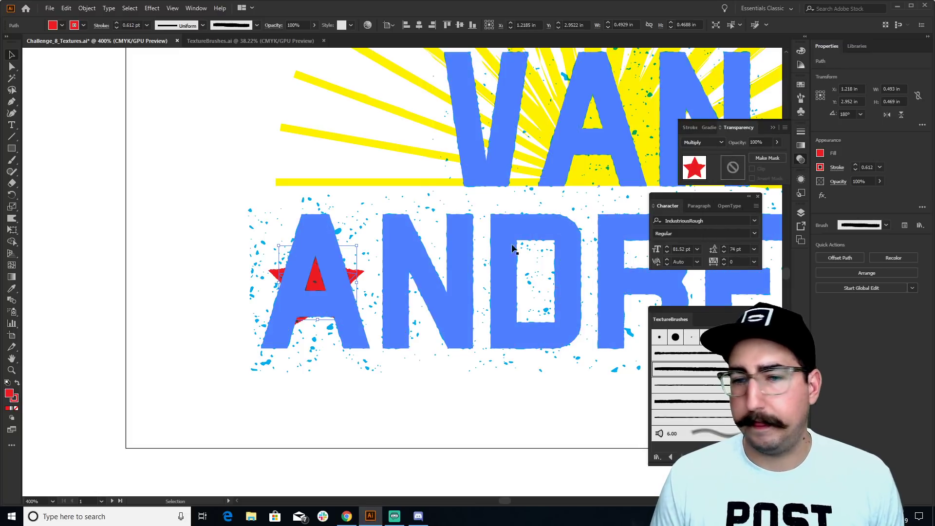
{"action": "left_click", "coordinate": [400, 426]}
{"action": "left_click_drag", "start_coordinate": [324, 284], "coordinate": [325, 288]}
Duplicate the star along ANDREW with alt-drags and Ctrl+D so each letter gets one
{"action": "scroll", "coordinate": [287, 411], "scroll_direction": "right", "scroll_amount": 5}
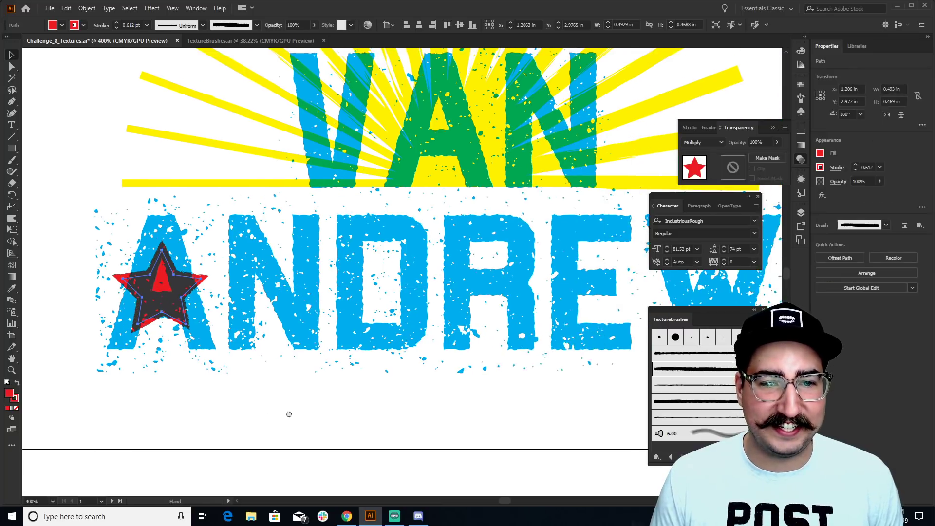
{"action": "left_click_drag", "start_coordinate": [162, 283], "coordinate": [277, 284]}
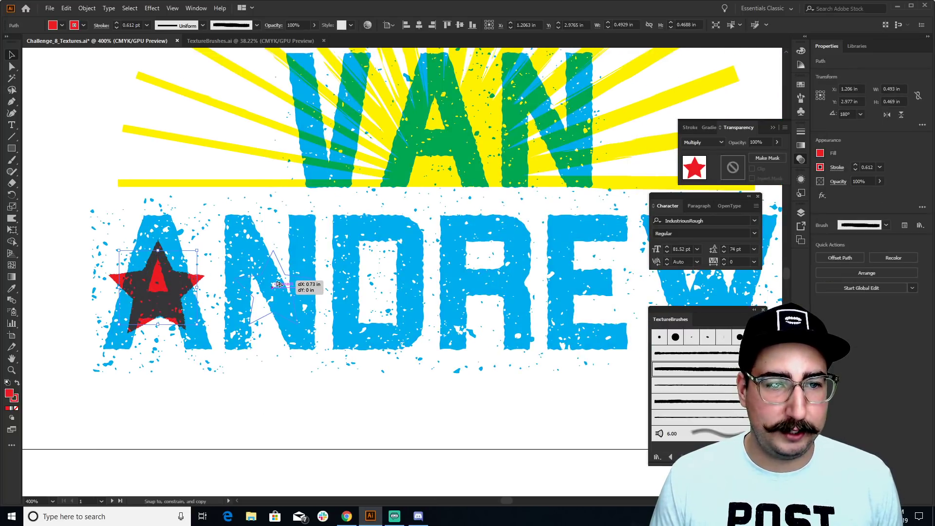
{"action": "left_click_drag", "start_coordinate": [277, 284], "coordinate": [276, 284]}
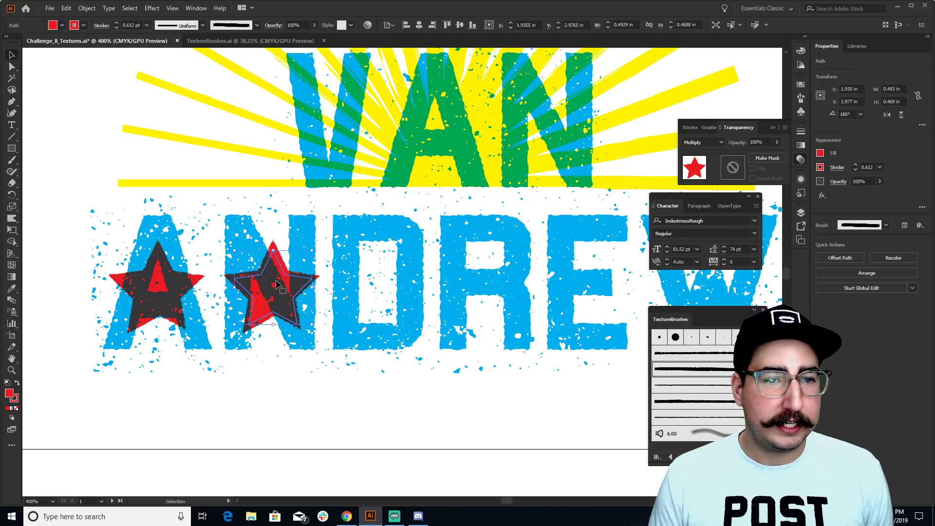
{"action": "key", "text": "ctrl+d"}
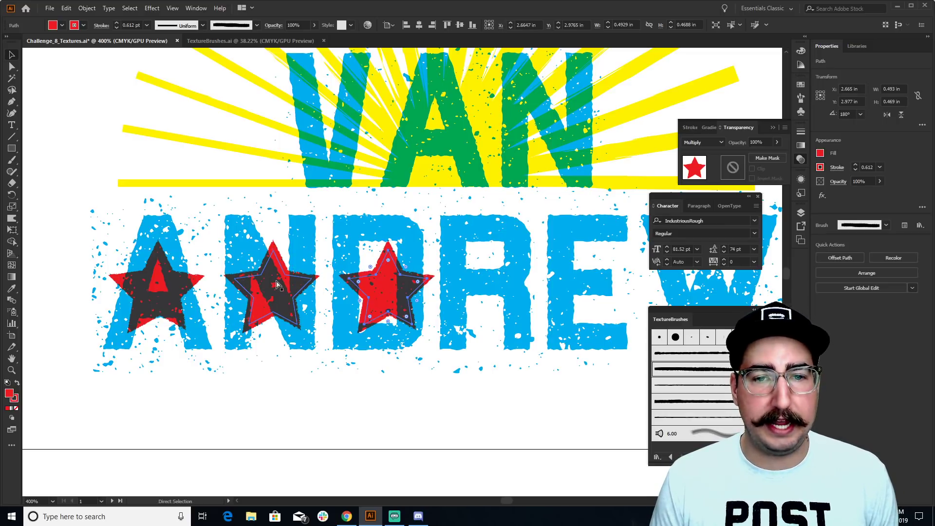
{"action": "left_click_drag", "start_coordinate": [379, 280], "coordinate": [549, 279]}
{"action": "scroll", "coordinate": [435, 266], "scroll_direction": "right", "scroll_amount": 5}
{"action": "left_click", "coordinate": [453, 434]}
Select the six stars on A, N, D, R, E and W and drag them down to the letters' baseline
{"action": "key", "text": "z"}
{"action": "left_click", "coordinate": [368, 238], "text": "alt"}
{"action": "left_click", "coordinate": [392, 227], "text": "alt"}
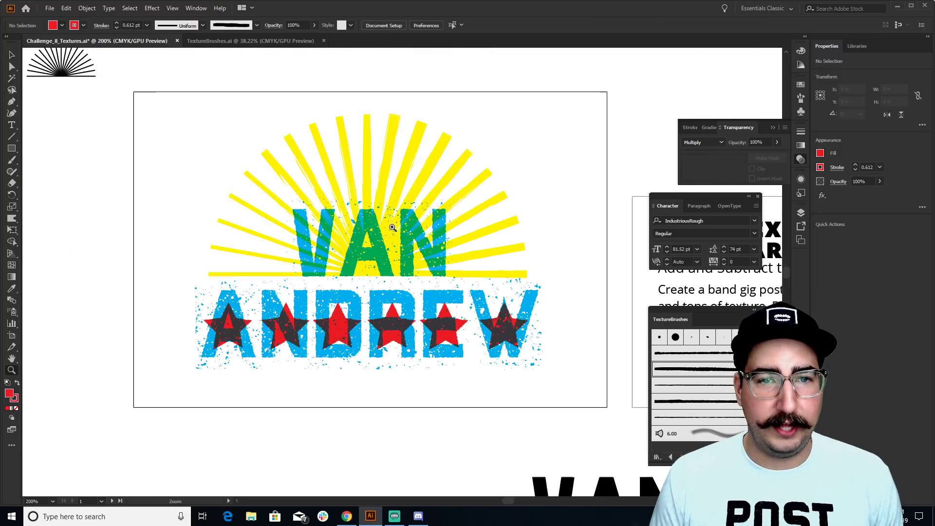
{"action": "left_click_drag", "start_coordinate": [405, 227], "coordinate": [388, 239]}
{"action": "key", "text": "v"}
{"action": "left_click", "coordinate": [211, 341]}
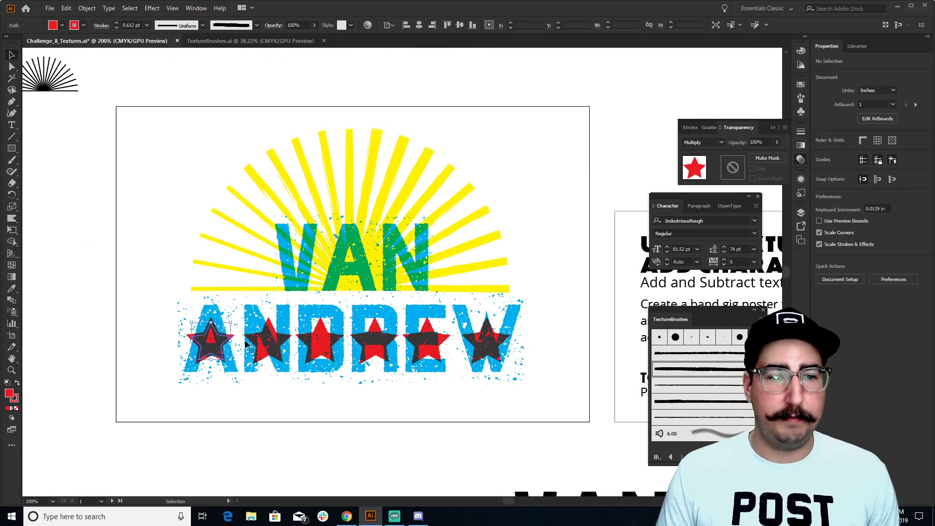
{"action": "left_click", "coordinate": [287, 342], "text": "shift"}
{"action": "left_click", "coordinate": [321, 340], "text": "shift"}
{"action": "left_click", "coordinate": [374, 341], "text": "shift"}
{"action": "left_click", "coordinate": [427, 341], "text": "shift"}
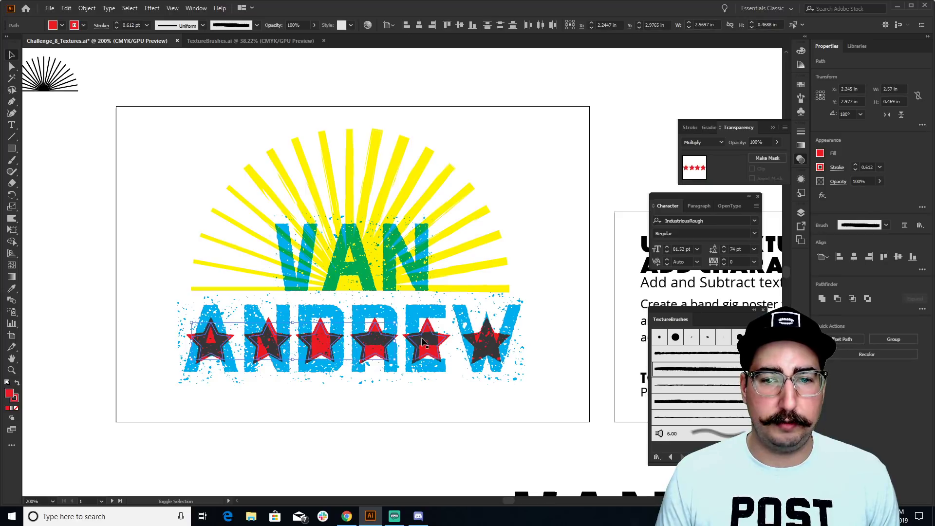
{"action": "left_click", "coordinate": [486, 343], "text": "shift"}
{"action": "left_click_drag", "start_coordinate": [493, 342], "coordinate": [493, 371]}
{"action": "left_click", "coordinate": [549, 374]}
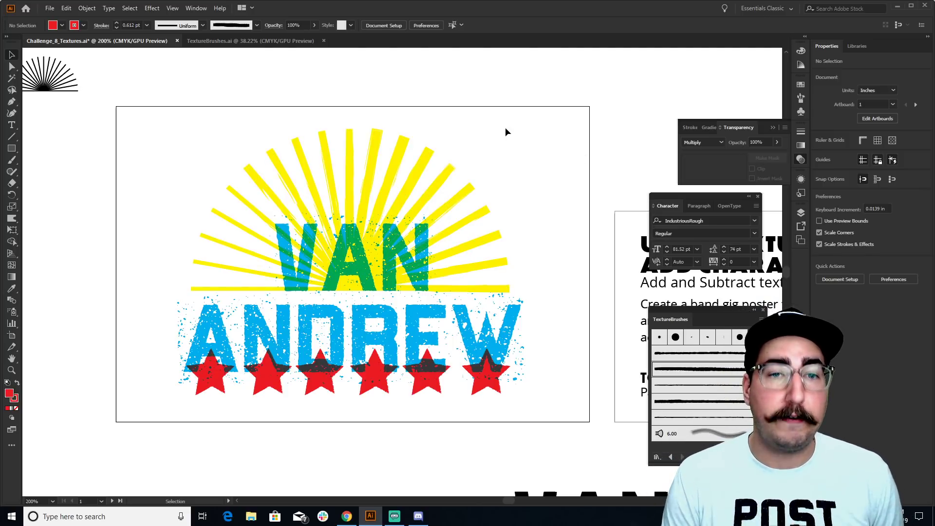
{"action": "key", "text": "t"}
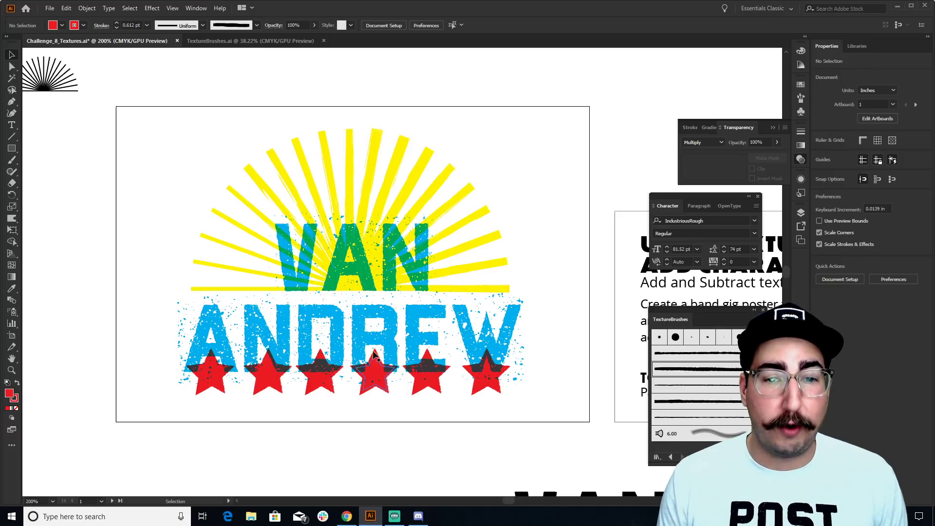
{"action": "left_click", "coordinate": [364, 334]}
{"action": "key", "text": "ctrl+a"}
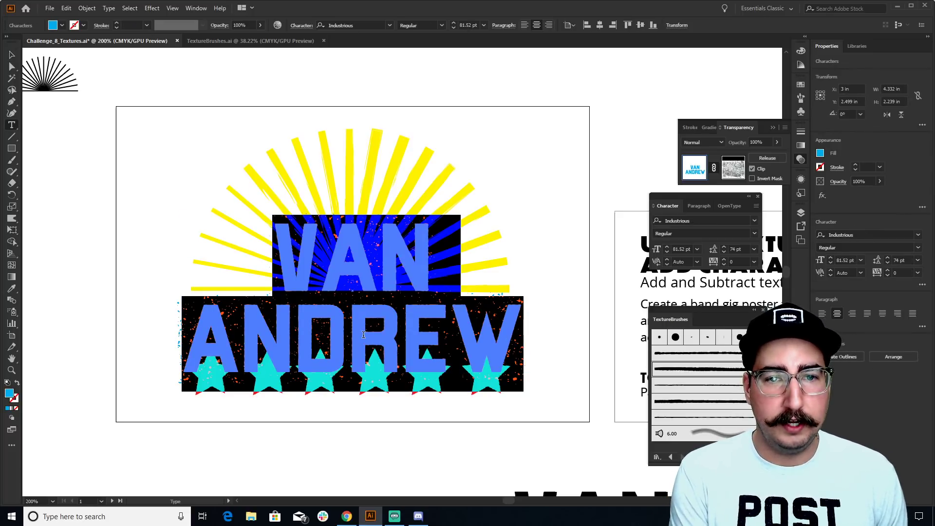
{"action": "key", "text": "Return"}
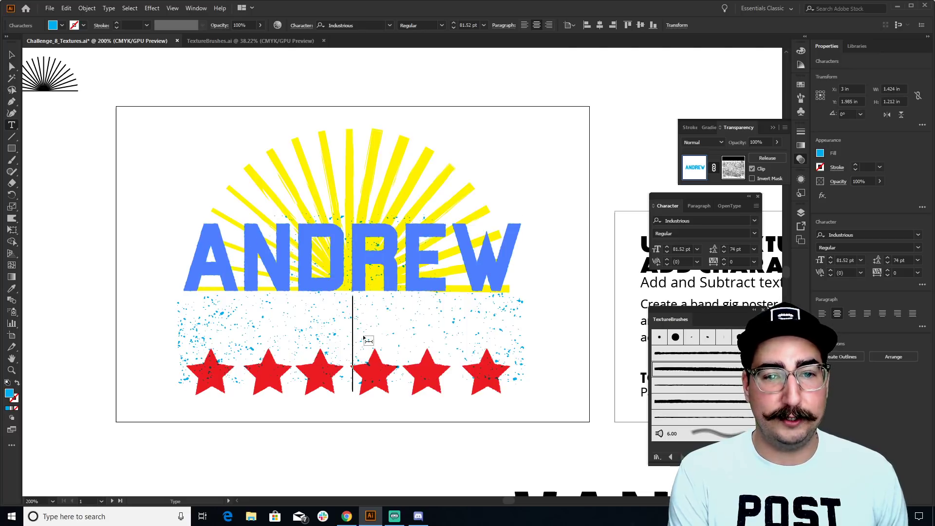
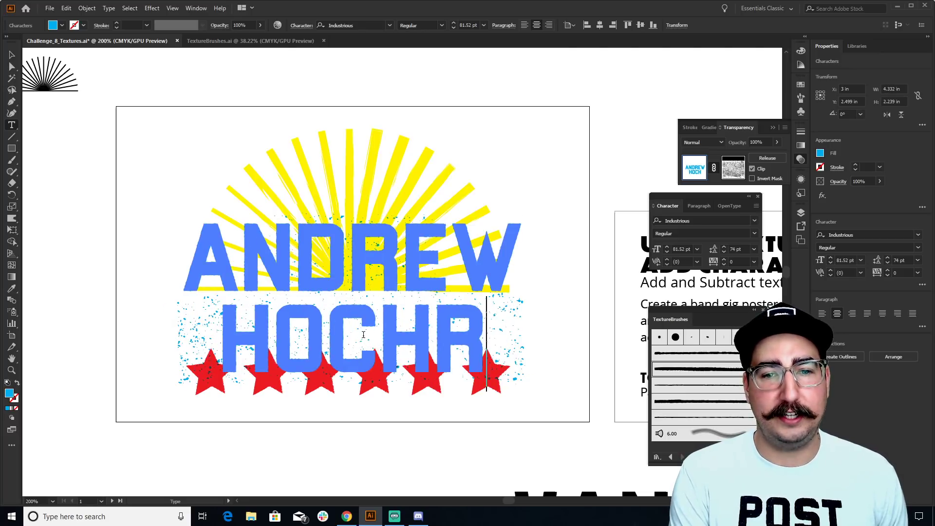
{"action": "left_click", "coordinate": [11, 55]}
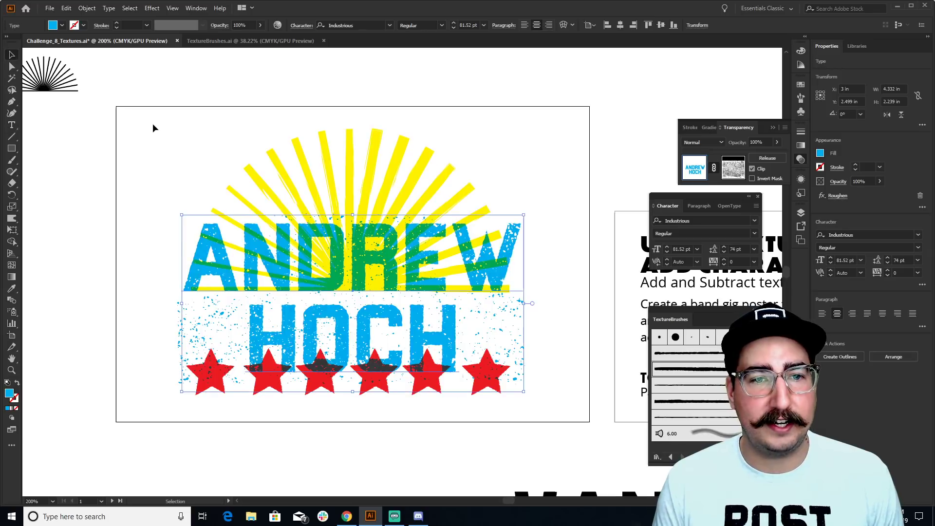
{"action": "left_click", "coordinate": [168, 128]}
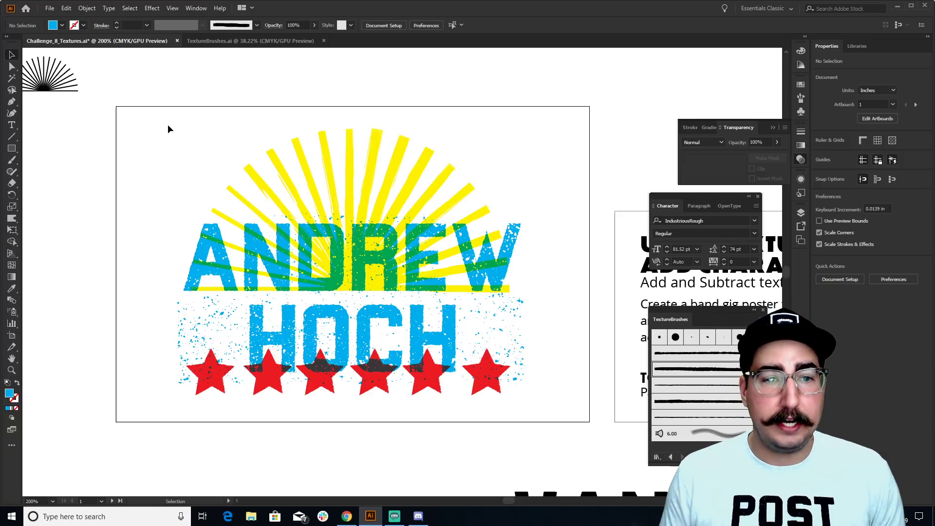
Rotate the blue splatter texture group with the Rotate tool across the two-line title
{"action": "left_click", "coordinate": [249, 325]}
{"action": "key", "text": "r"}
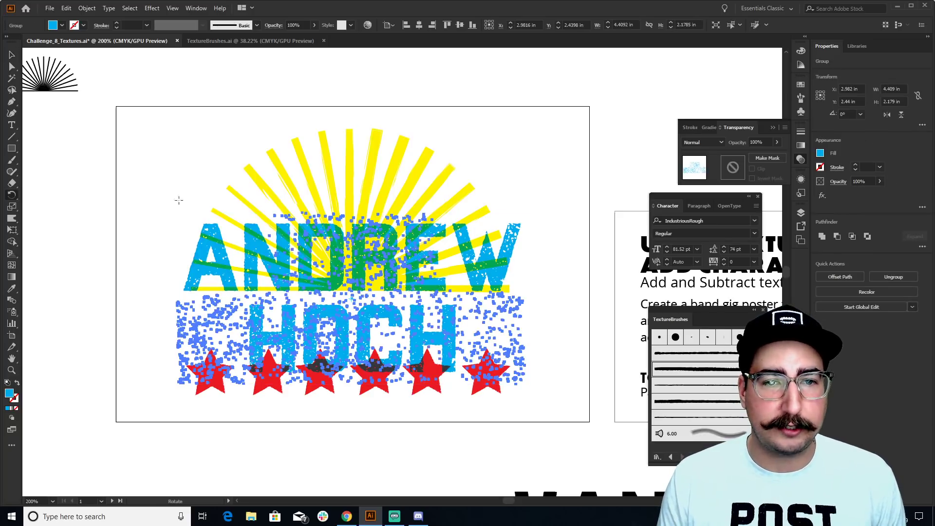
{"action": "left_click_drag", "start_coordinate": [179, 200], "coordinate": [565, 308]}
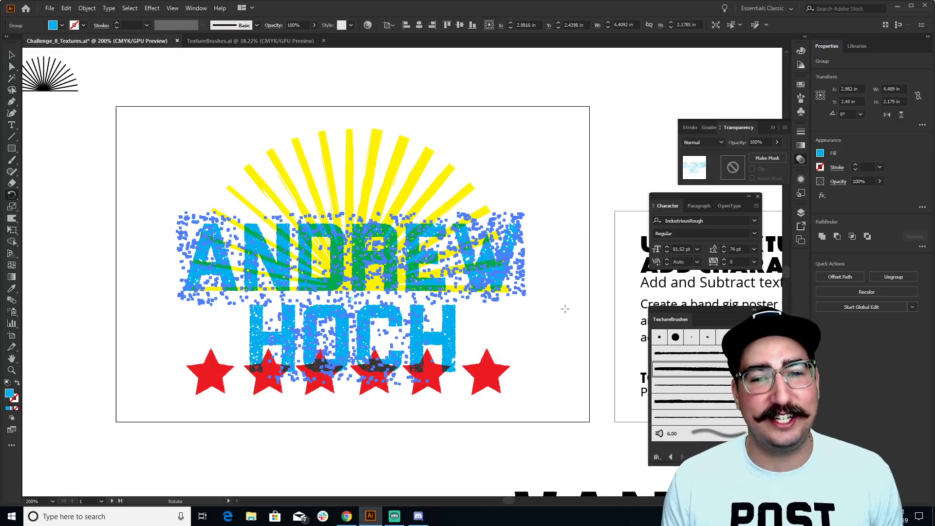
{"action": "key", "text": "v"}
{"action": "left_click", "coordinate": [551, 338]}
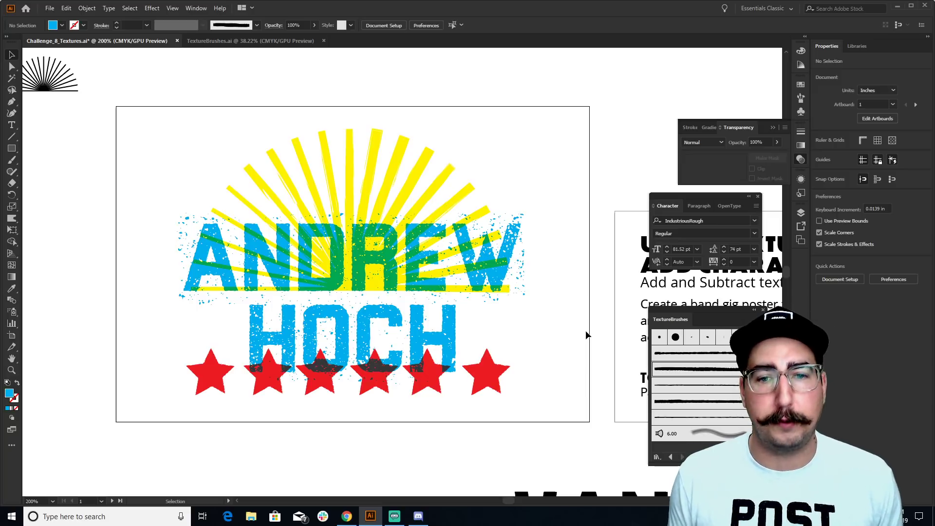
Bring Chrome forward and show the Aidailychallenge search results tab on Behance
{"action": "left_click", "coordinate": [346, 519]}
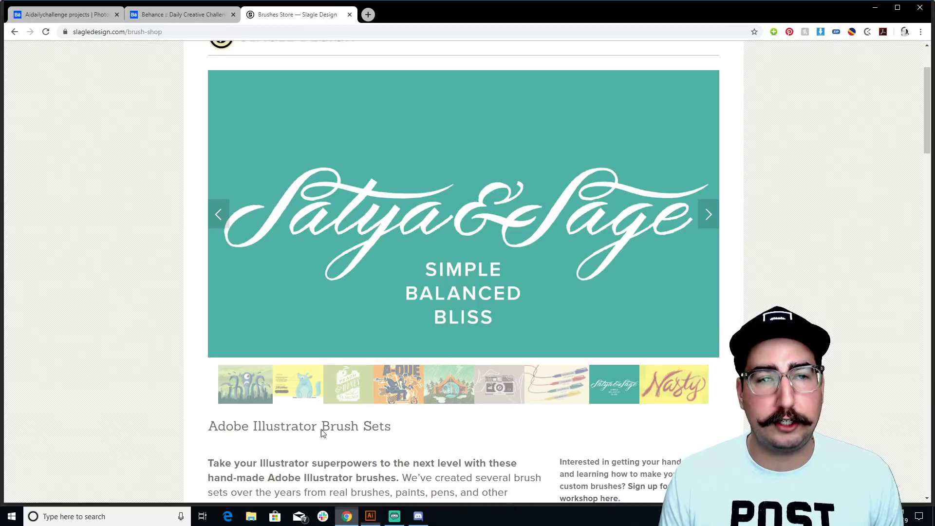
{"action": "left_click", "coordinate": [172, 14]}
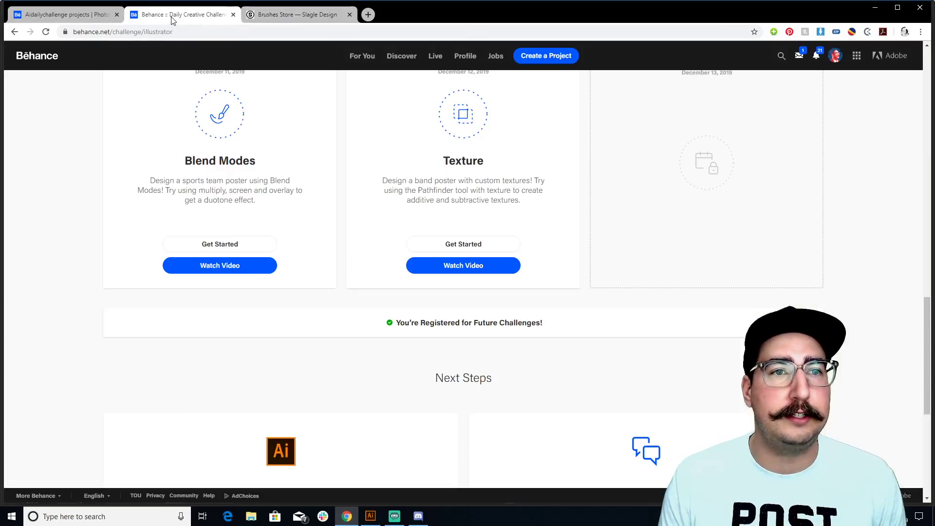
{"action": "left_click", "coordinate": [98, 16]}
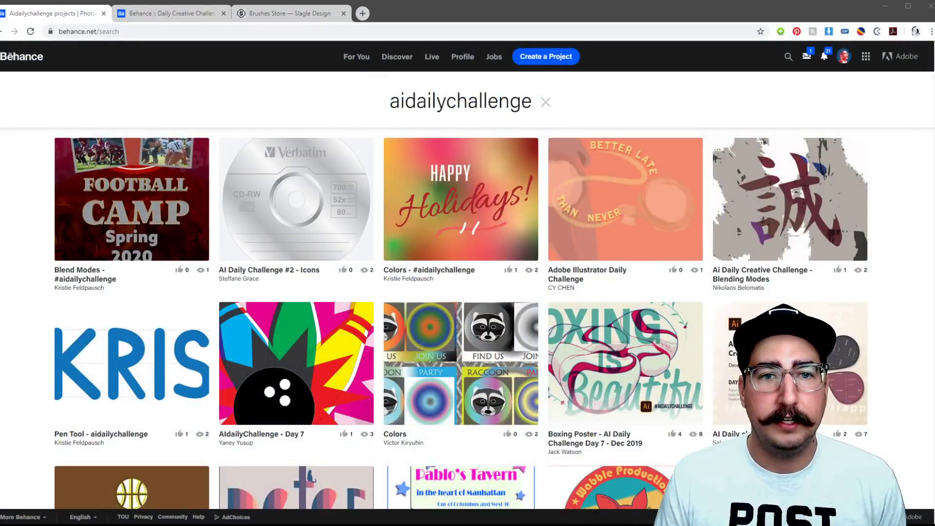
Sort the aidailychallenge results by Most Recent
{"action": "left_click", "coordinate": [259, 118]}
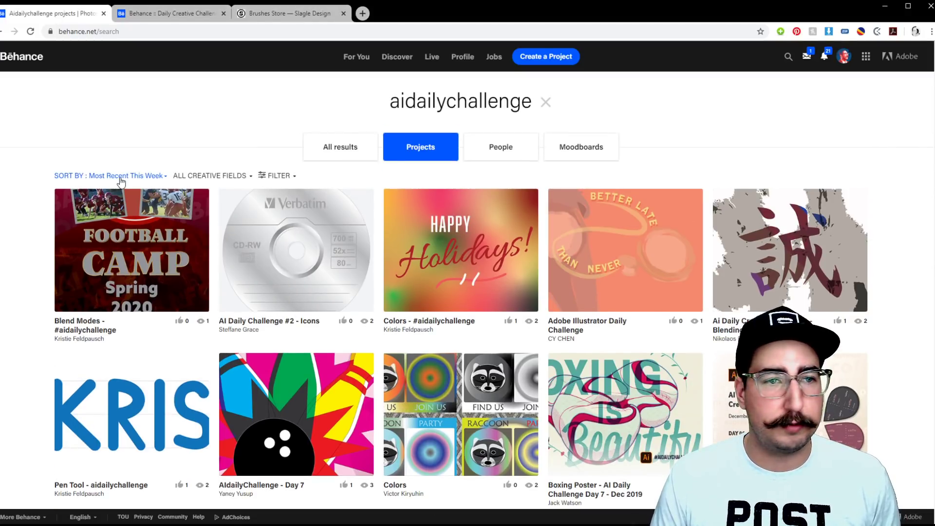
{"action": "left_click", "coordinate": [131, 179]}
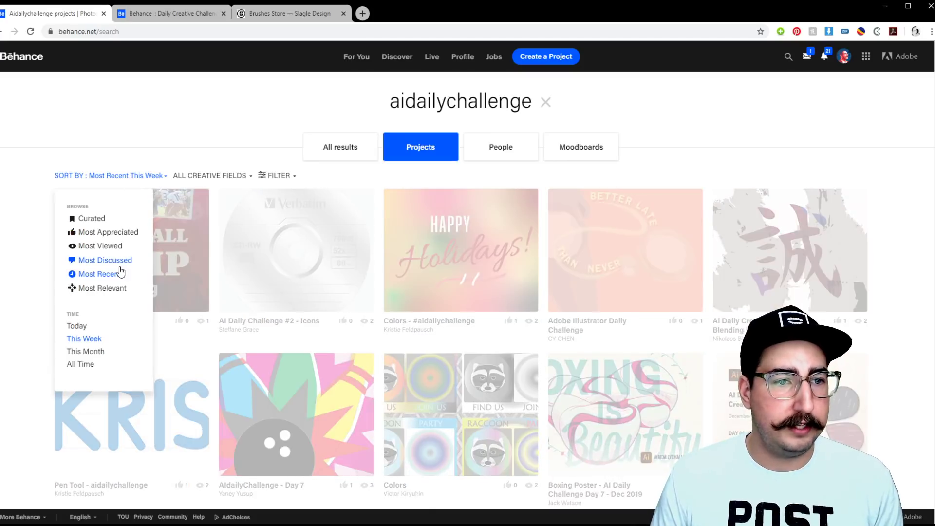
{"action": "left_click", "coordinate": [118, 271]}
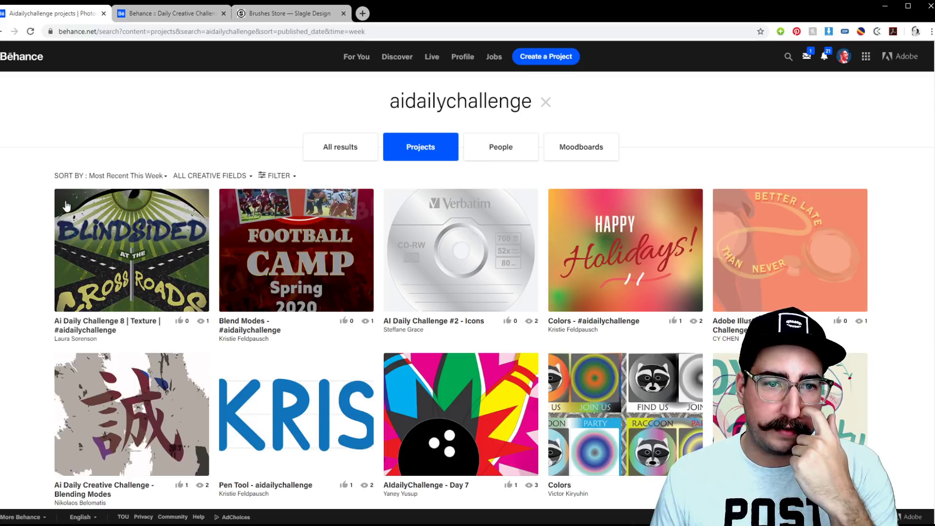
View the 'Blindsided at the Crossroads' project, then return and scroll through the results
{"action": "left_click", "coordinate": [130, 242]}
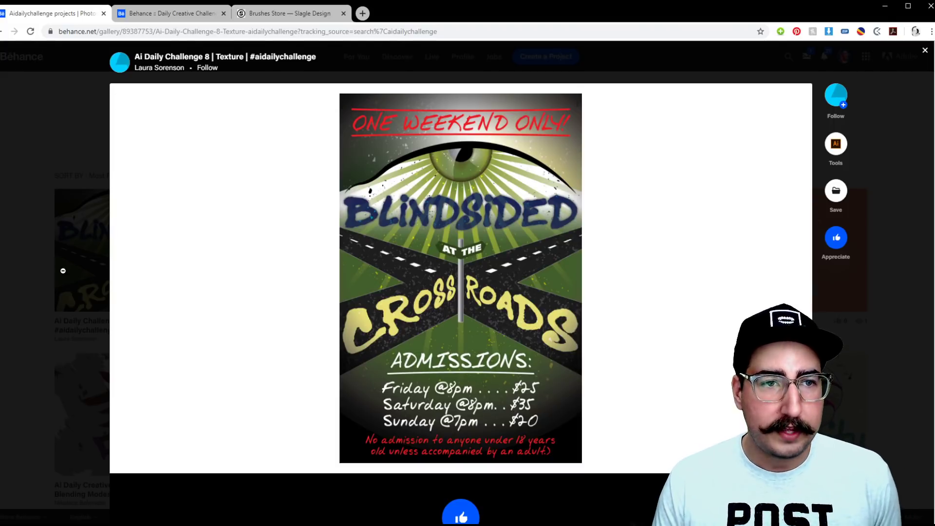
{"action": "left_click", "coordinate": [63, 268]}
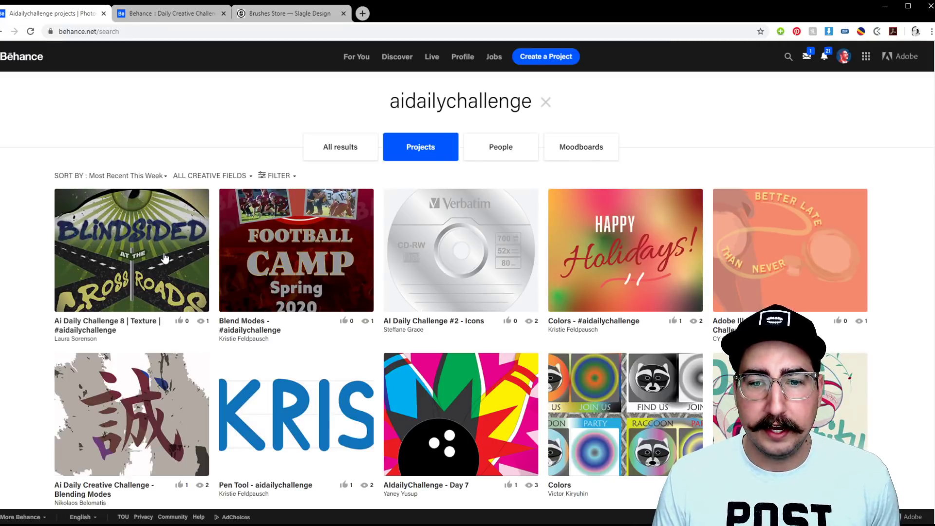
{"action": "scroll", "coordinate": [164, 258], "scroll_direction": "down", "scroll_amount": 3}
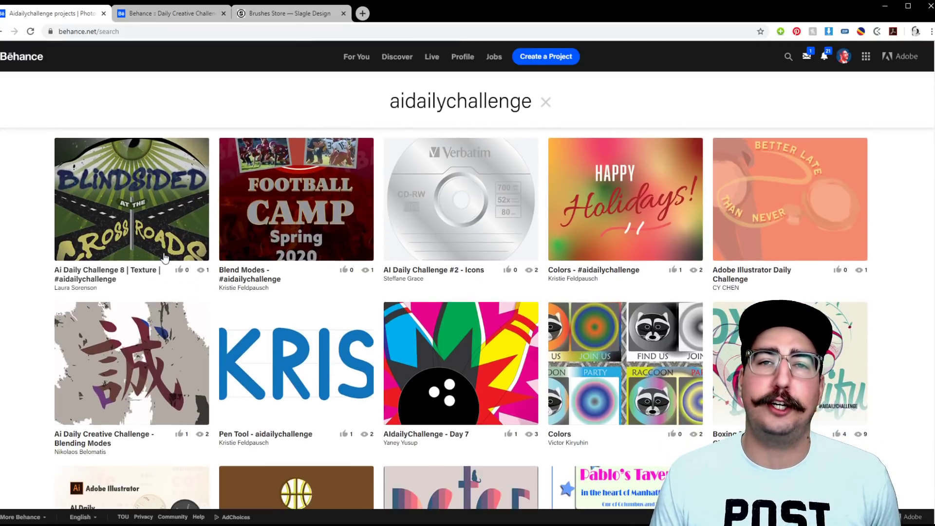
{"action": "scroll", "coordinate": [165, 258], "scroll_direction": "down", "scroll_amount": 1}
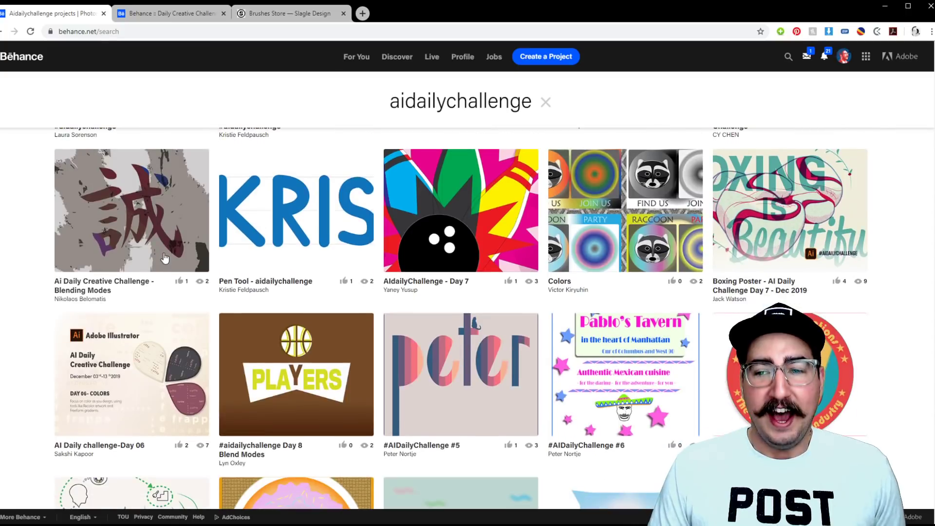
{"action": "scroll", "coordinate": [164, 258], "scroll_direction": "down", "scroll_amount": 4}
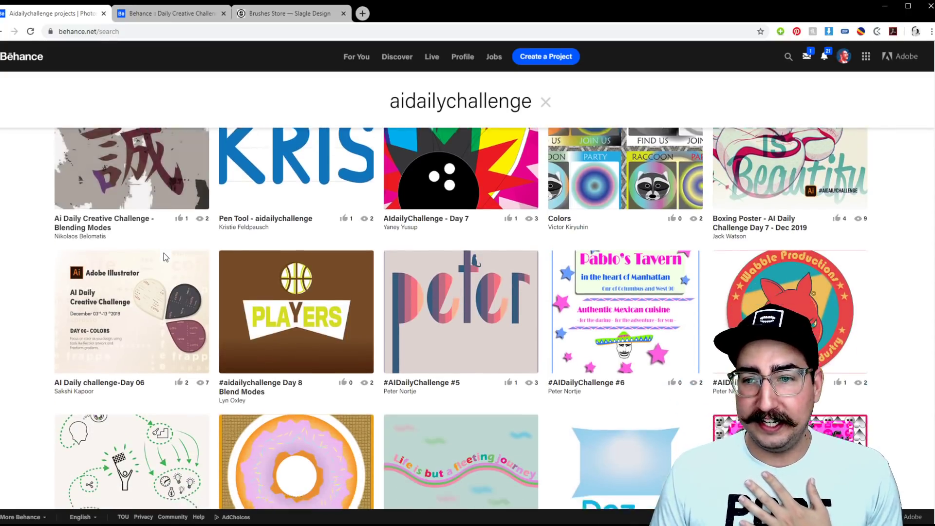